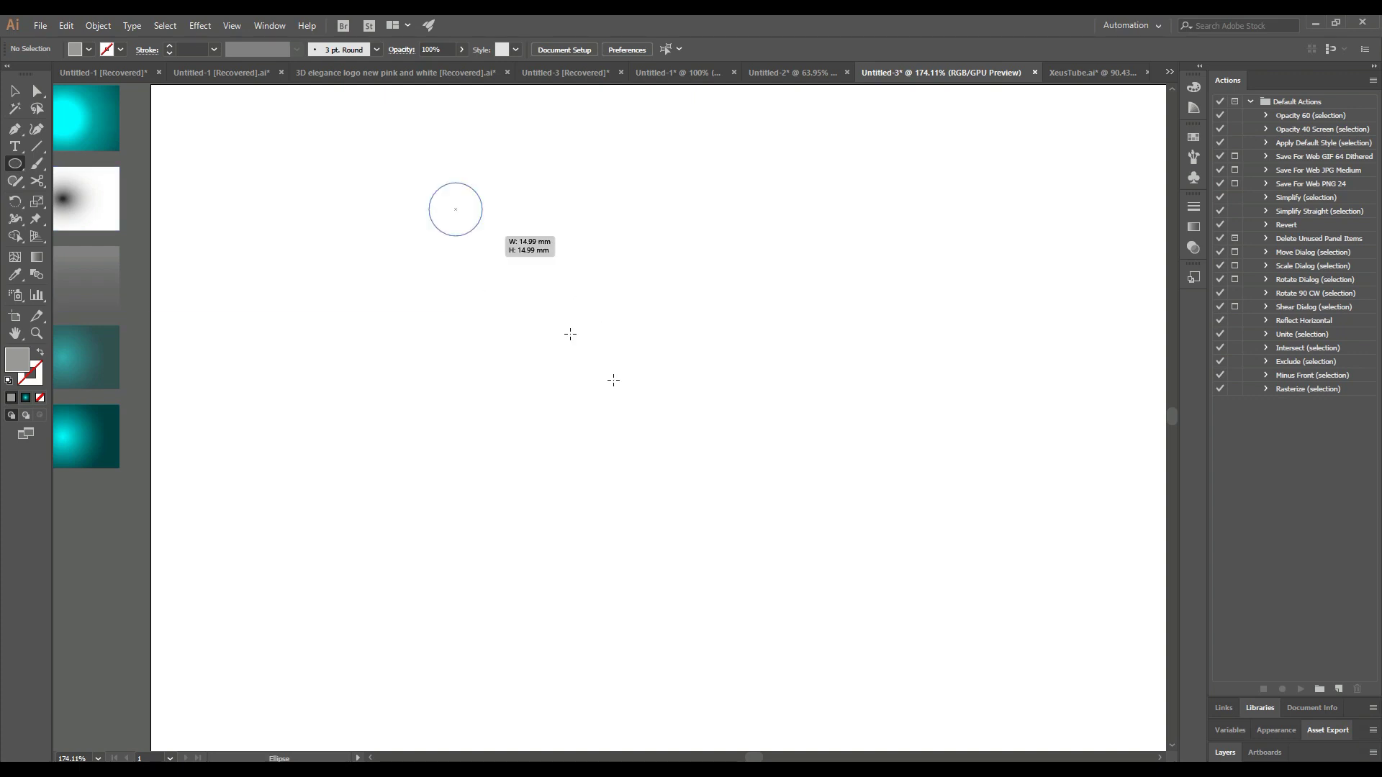
# Step: Draw a large circle and paste a copy directly in front of it
pyautogui.moveTo(482, 236); pyautogui.dragTo(809, 561)
pyautogui.moveTo(573, 357); pyautogui.dragTo(627, 396)
pyautogui.click(65, 25)
pyautogui.click(86, 95)
pyautogui.click(66, 25)
pyautogui.click(128, 124)
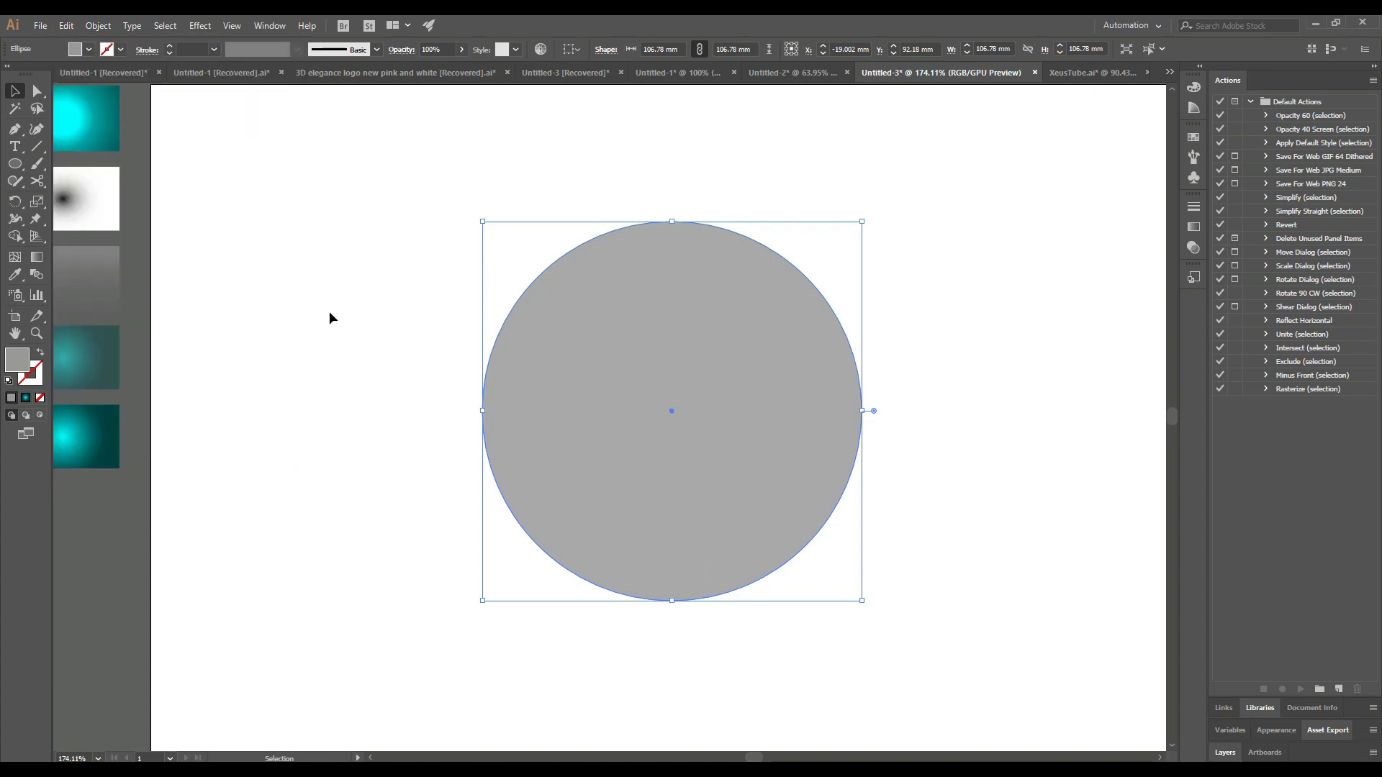
# Step: Give the top copy no fill and a thick black stroke (18 pt entered)
pyautogui.click(40, 399)
pyautogui.write('18')
pyautogui.press('Return')
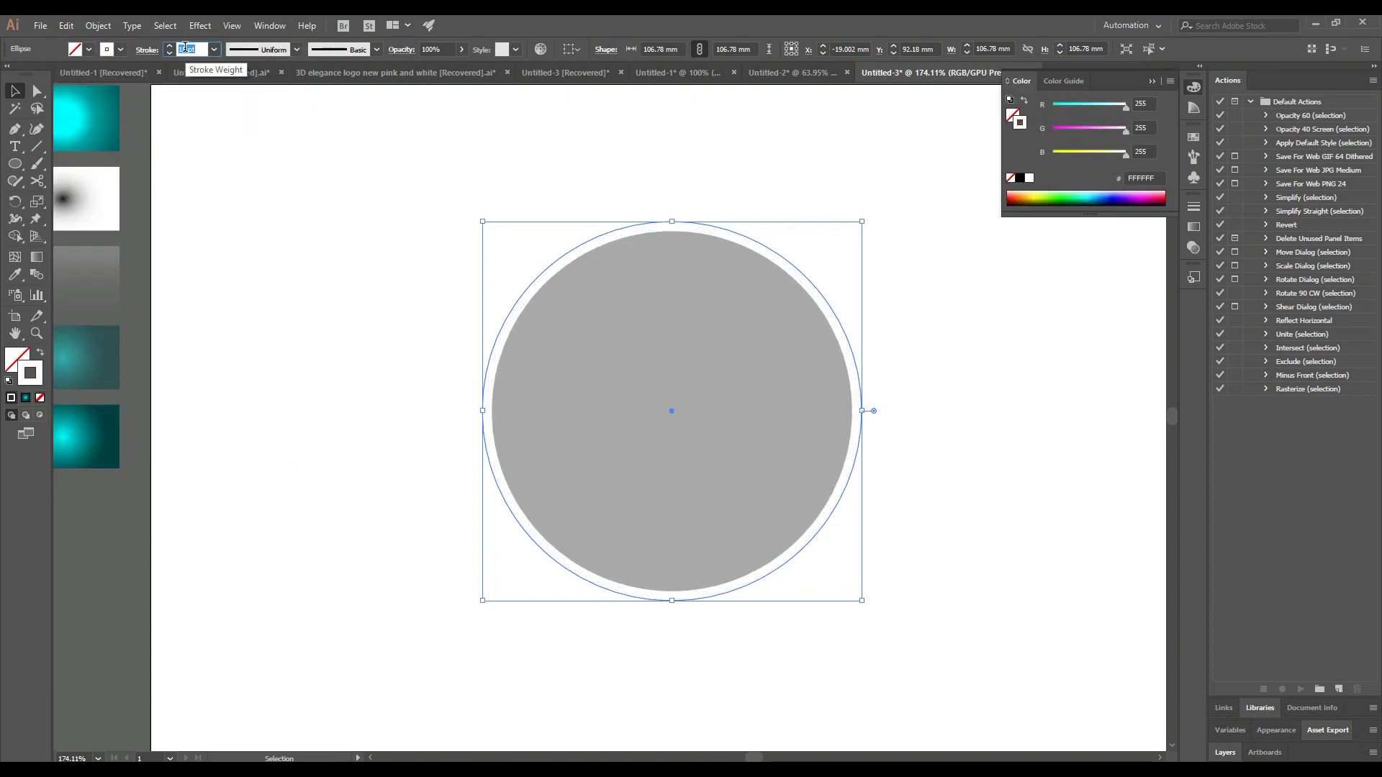
pyautogui.click(120, 49)
pyautogui.click(43, 84)
pyautogui.scroll(7, 187, 49)
pyautogui.scroll(6, 188, 49)
pyautogui.scroll(6, 187, 49)
pyautogui.scroll(3, 203, 58)
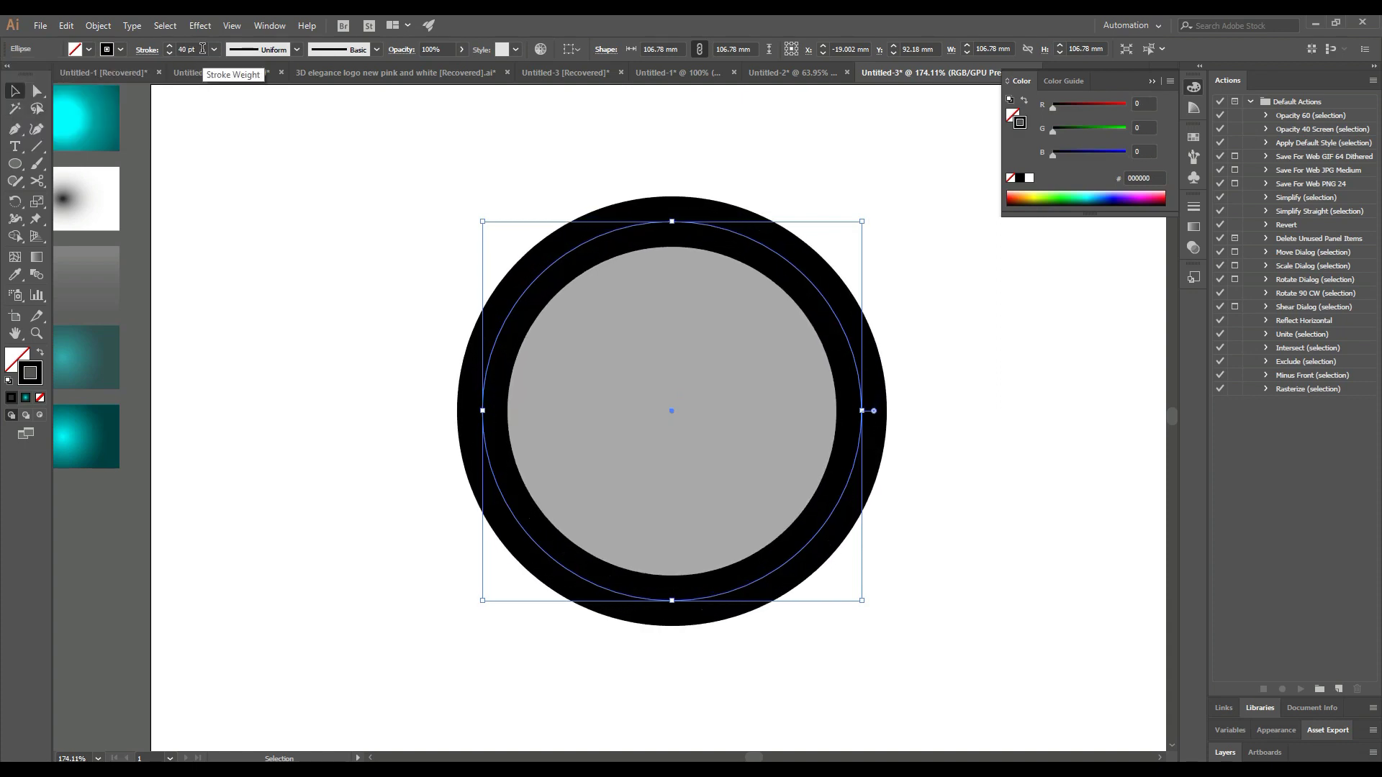
pyautogui.scroll(2, 202, 49)
pyautogui.scroll(2, 202, 49)
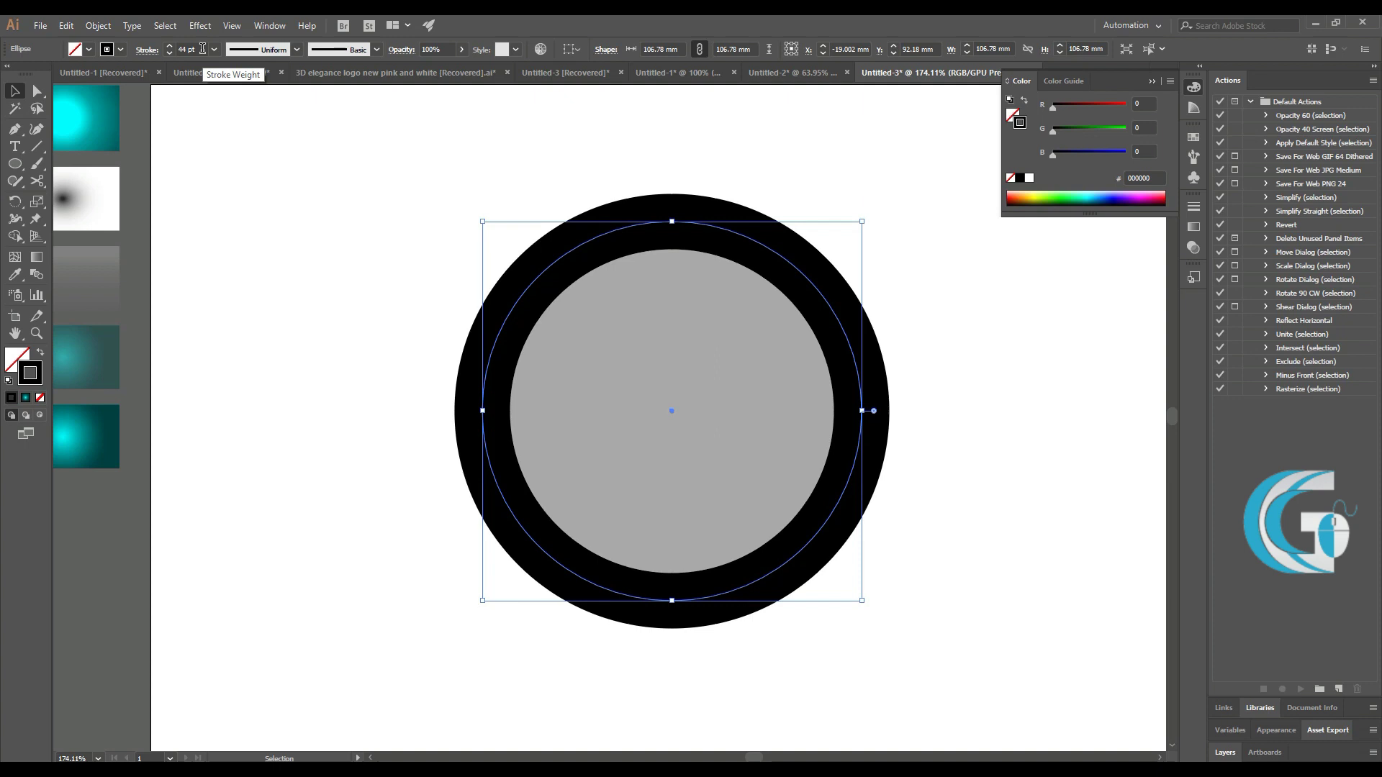
pyautogui.scroll(1, 202, 49)
# Step: Expand the black stroke into a solid ring
pyautogui.click(98, 25)
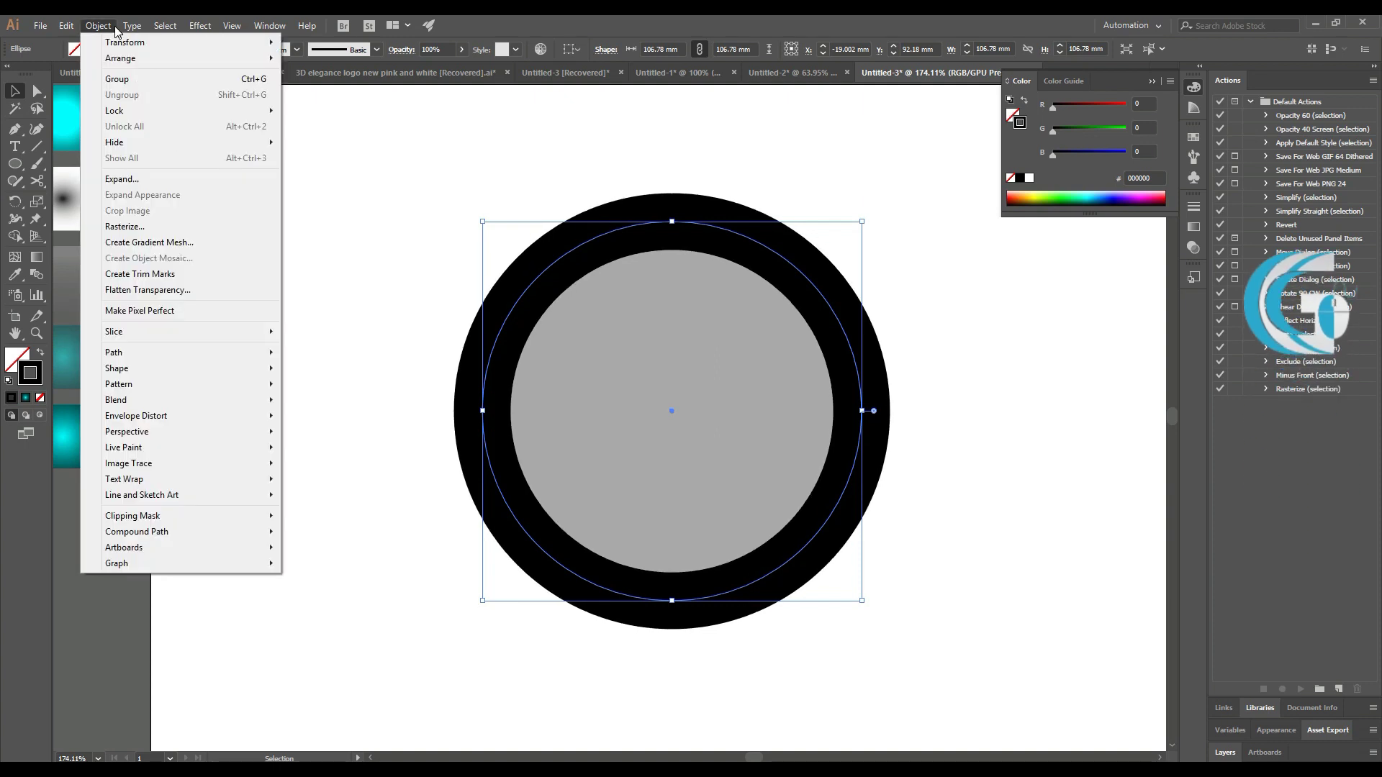
pyautogui.click(115, 177)
pyautogui.click(671, 482)
# Step: Move the ring upward and centre it horizontally on the grey circle
pyautogui.click(304, 427)
pyautogui.click(469, 427)
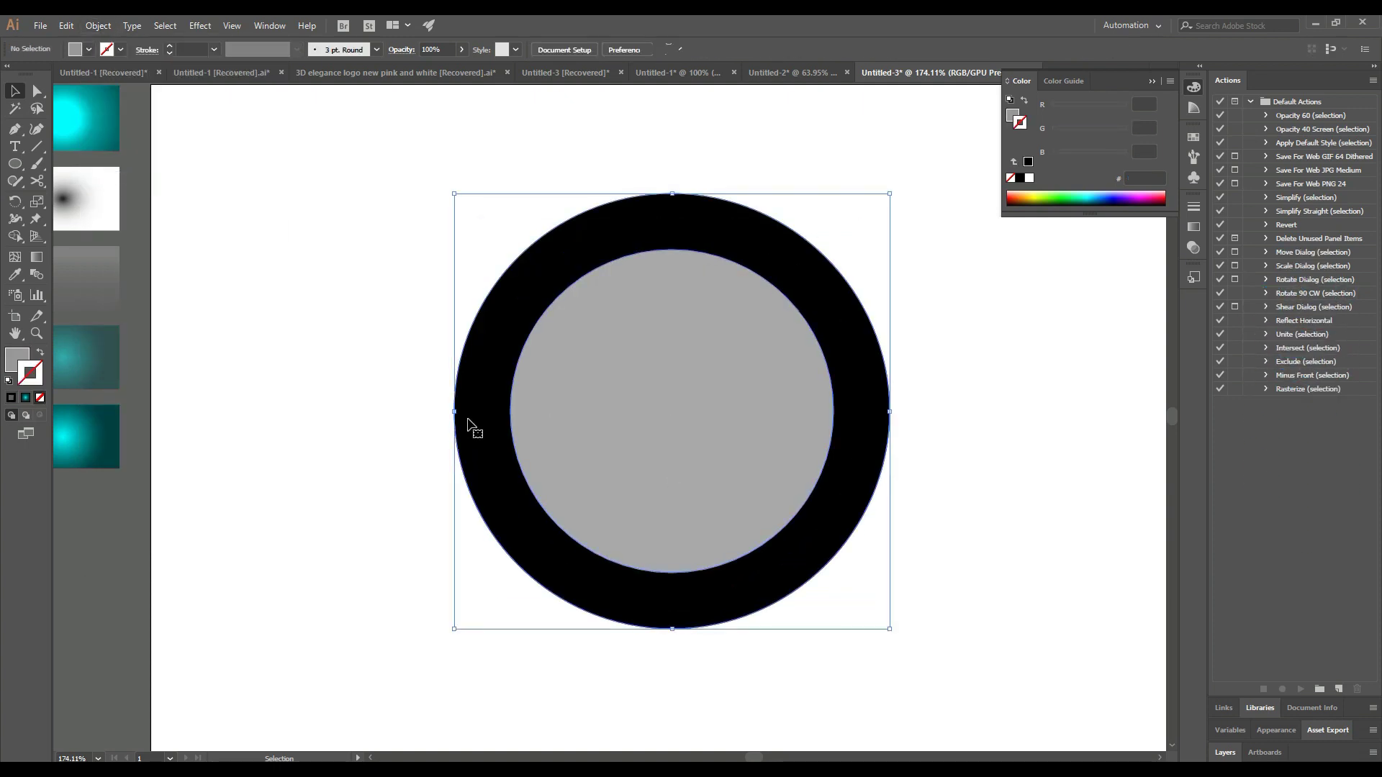
pyautogui.moveTo(866, 491); pyautogui.dragTo(832, 491)
pyautogui.moveTo(703, 582)
pyautogui.mouseDown()
pyautogui.moveTo(697, 340)
pyautogui.moveTo(697, 408)
pyautogui.mouseUp()
pyautogui.click(821, 324)
pyautogui.keyDown('shift'); pyautogui.click(641, 395); pyautogui.keyUp('shift')
pyautogui.click(616, 49)
pyautogui.click(953, 448)
# Step: Place a duplicate ring overlapping the circle at lower left
pyautogui.moveTo(834, 268)
pyautogui.mouseDown()
pyautogui.moveTo(653, 560)
pyautogui.moveTo(653, 602)
pyautogui.mouseUp()
pyautogui.hotkey('ctrl', 'shift', 'a')
pyautogui.press('z')
pyautogui.moveTo(619, 388); pyautogui.dragTo(675, 497)
pyautogui.press('v')
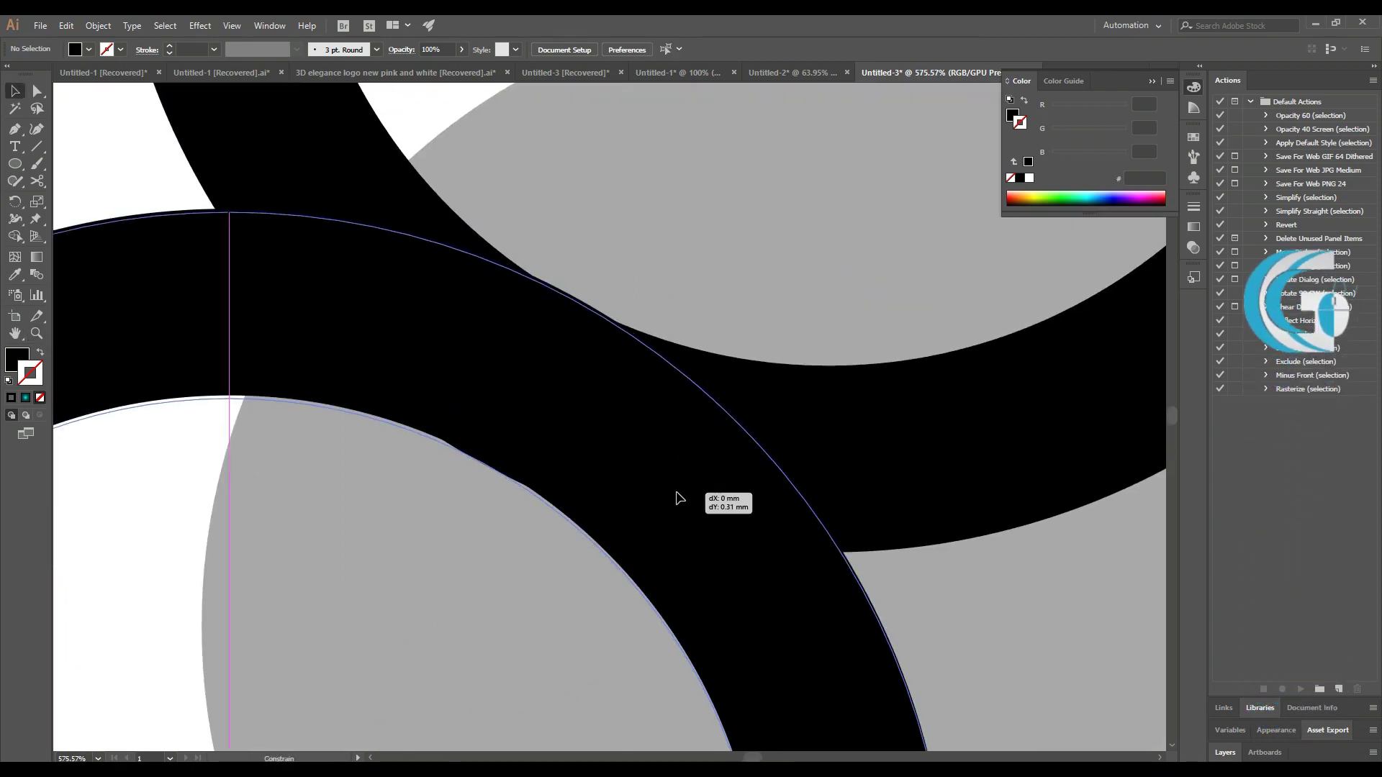
pyautogui.hotkey('ctrl', 'z')
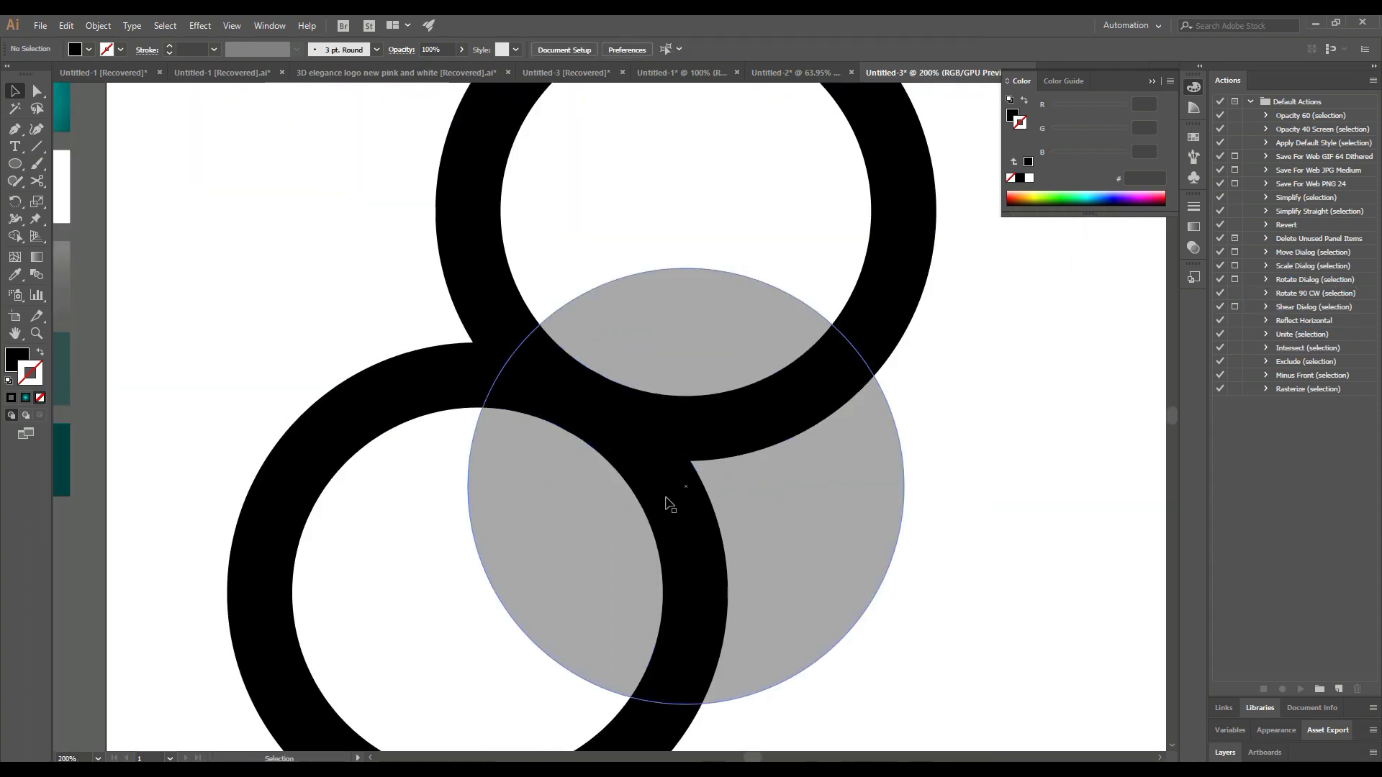
# Step: Copy the lower-left ring to the lower right, group both, and centre-align all shapes
pyautogui.moveTo(373, 439); pyautogui.dragTo(765, 447)
pyautogui.click(648, 461)
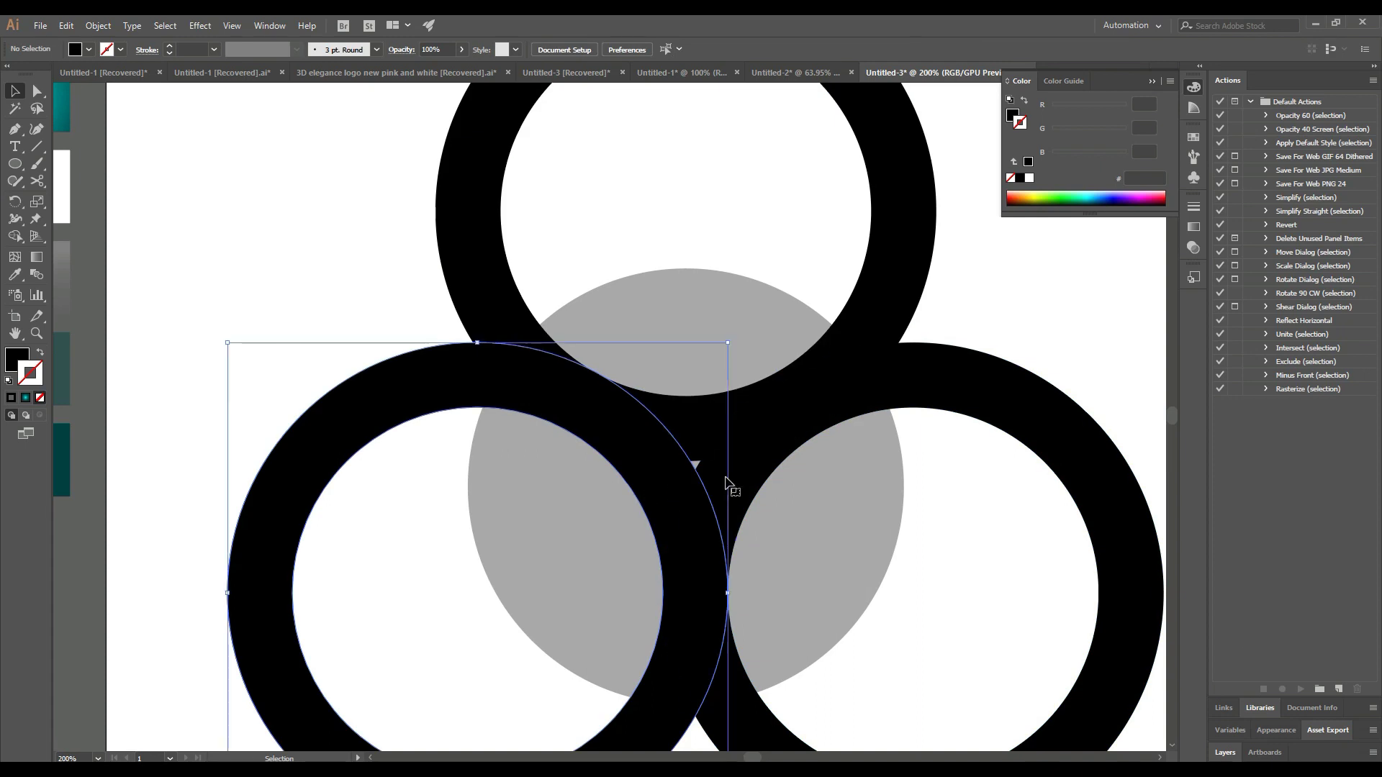
pyautogui.keyDown('shift'); pyautogui.click(731, 478); pyautogui.keyUp('shift')
pyautogui.rightClick(727, 480)
pyautogui.click(764, 565)
pyautogui.hotkey('ctrl', 'a')
pyautogui.click(623, 50)
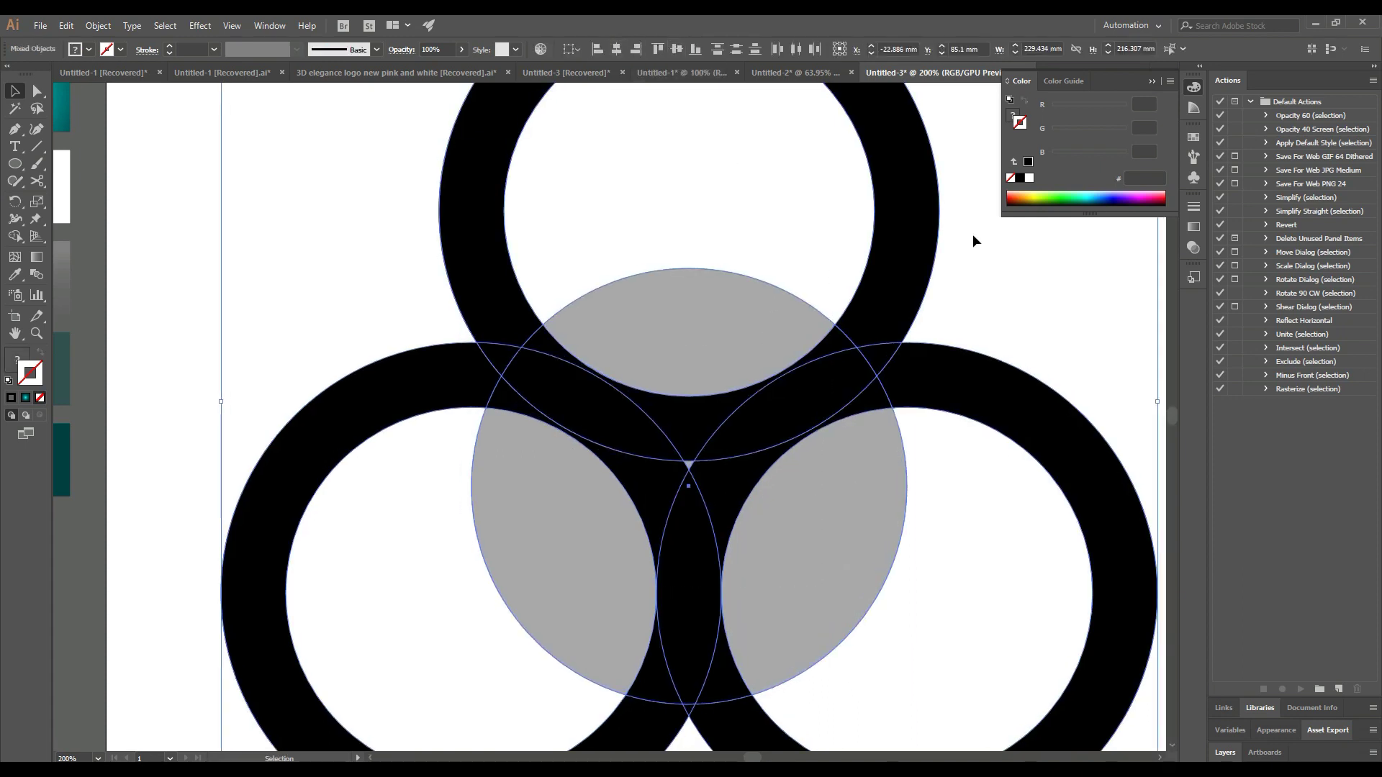
pyautogui.click(973, 235)
# Step: Merge the Y-shaped overlap region into one shape with Shape Builder
pyautogui.scroll(-1, 973, 235)
pyautogui.moveTo(1015, 268); pyautogui.dragTo(440, 643)
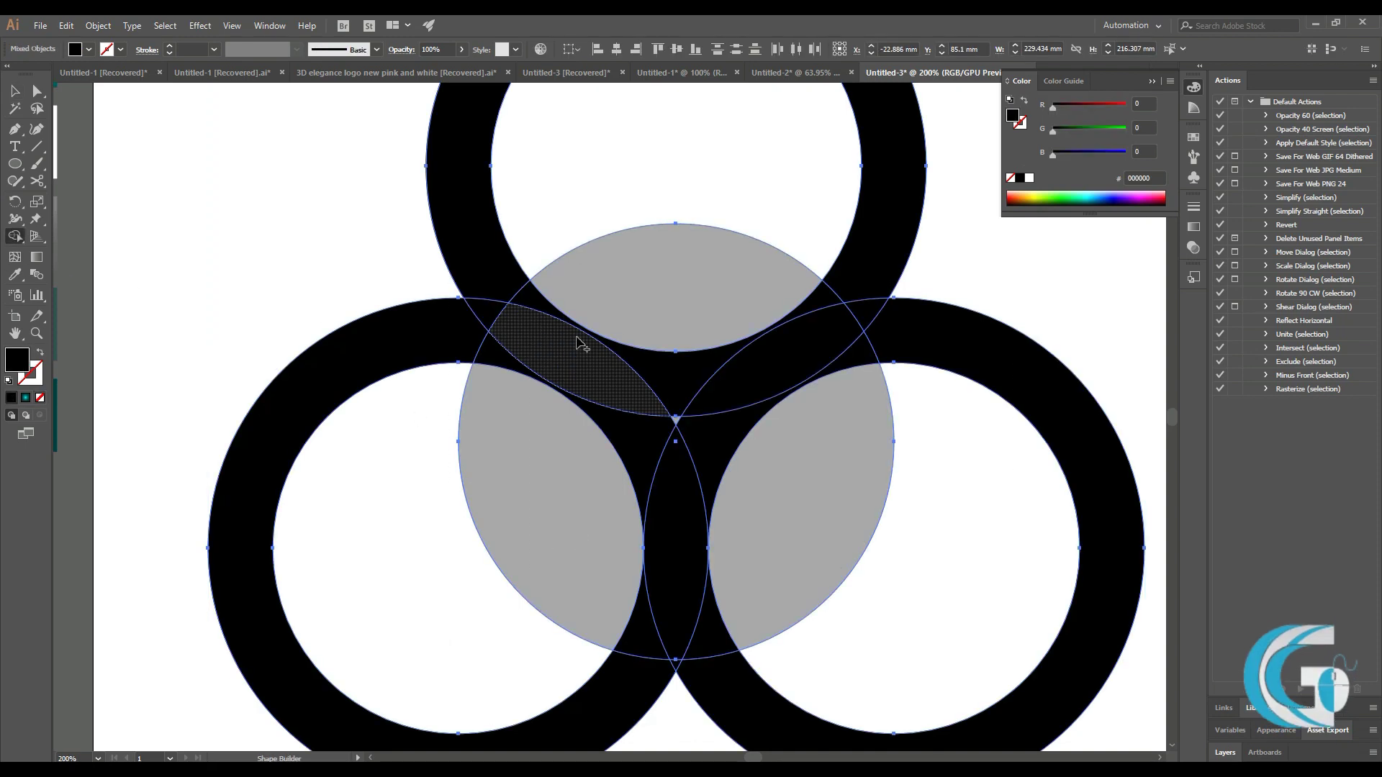
pyautogui.hotkey('shift', 'm')
pyautogui.moveTo(637, 379)
pyautogui.mouseDown()
pyautogui.moveTo(679, 502)
pyautogui.moveTo(671, 630)
pyautogui.mouseUp()
pyautogui.click(14, 109)
# Step: Delete the top, left and right rings, leaving only the Y shape
pyautogui.hotkey('ctrl', 'shift', 'a')
pyautogui.click(16, 94)
pyautogui.click(494, 170)
pyautogui.rightClick(494, 170)
pyautogui.press('Delete')
pyautogui.click(355, 340)
pyautogui.rightClick(364, 339)
pyautogui.click(401, 300)
pyautogui.keyDown('shift'); pyautogui.click(987, 350); pyautogui.keyUp('shift')
pyautogui.press('Delete')
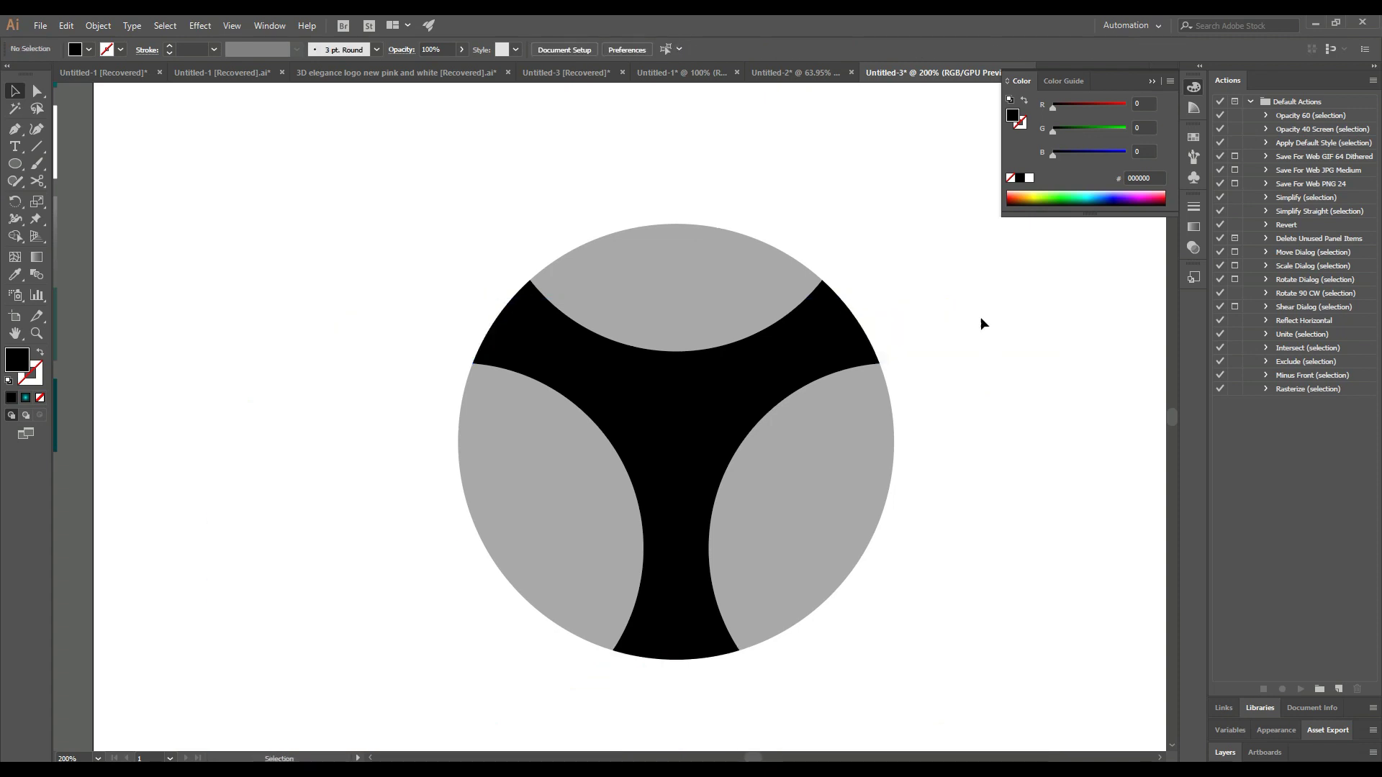
pyautogui.moveTo(980, 318); pyautogui.dragTo(942, 303)
# Step: Draw a grey circle over the Y and send it to the back
pyautogui.click(745, 330)
pyautogui.click(884, 302)
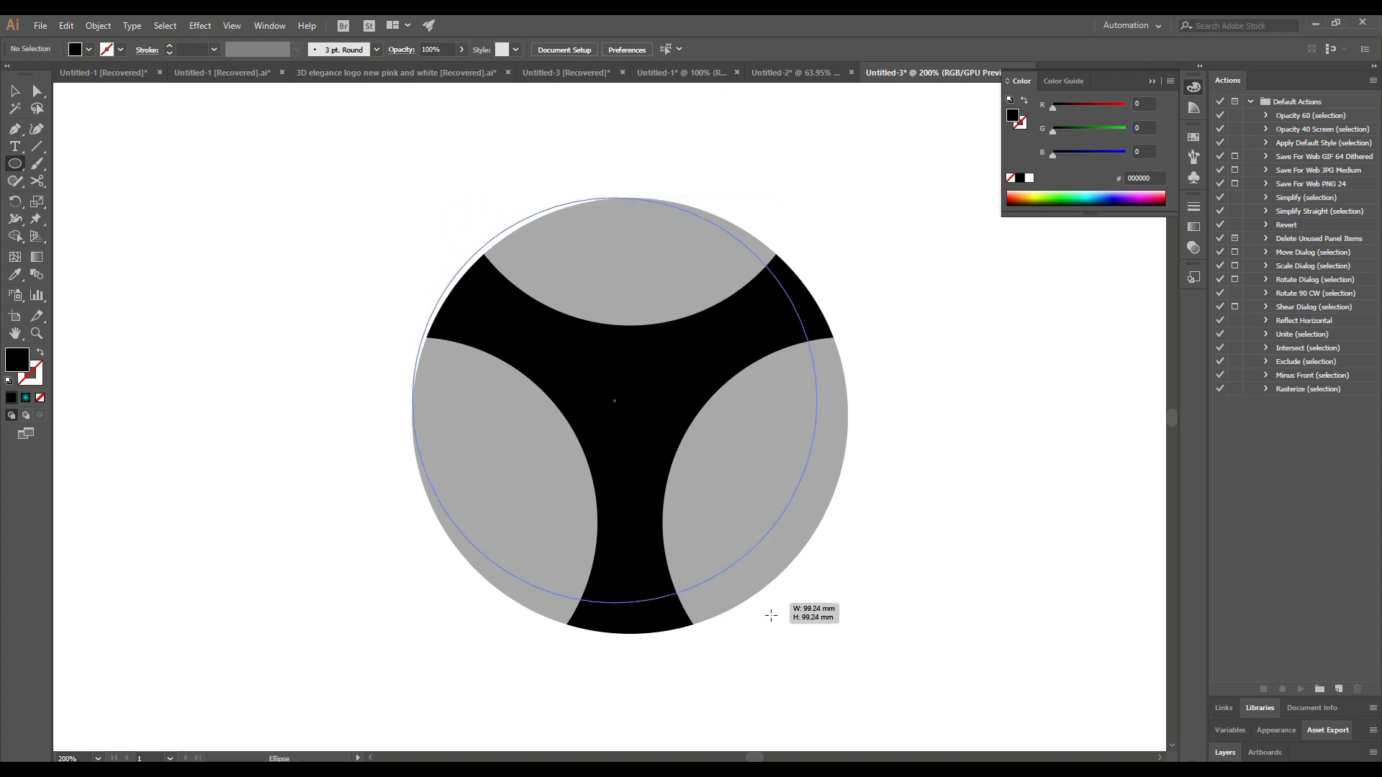
pyautogui.moveTo(617, 454); pyautogui.dragTo(848, 633)
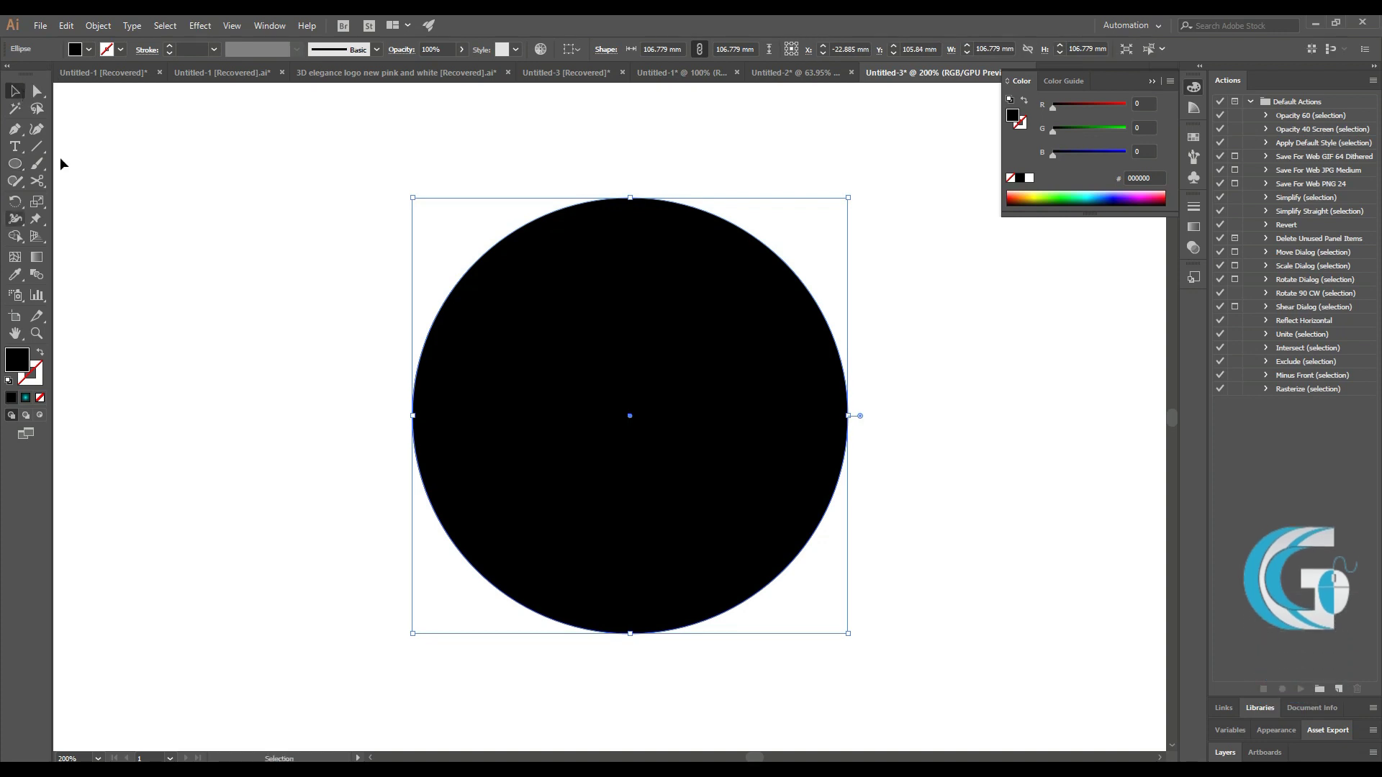
pyautogui.click(88, 49)
pyautogui.click(80, 127)
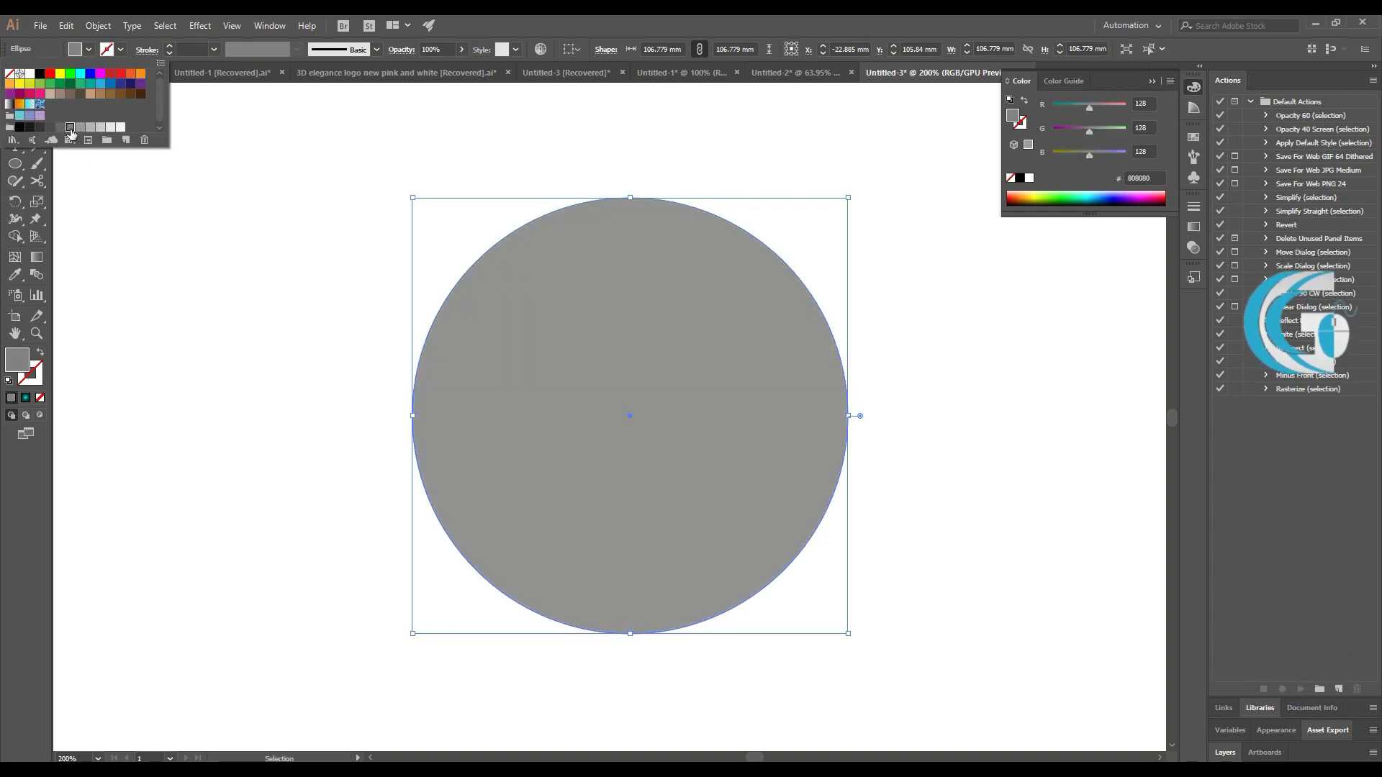
pyautogui.rightClick(784, 547)
pyautogui.click(1008, 521)
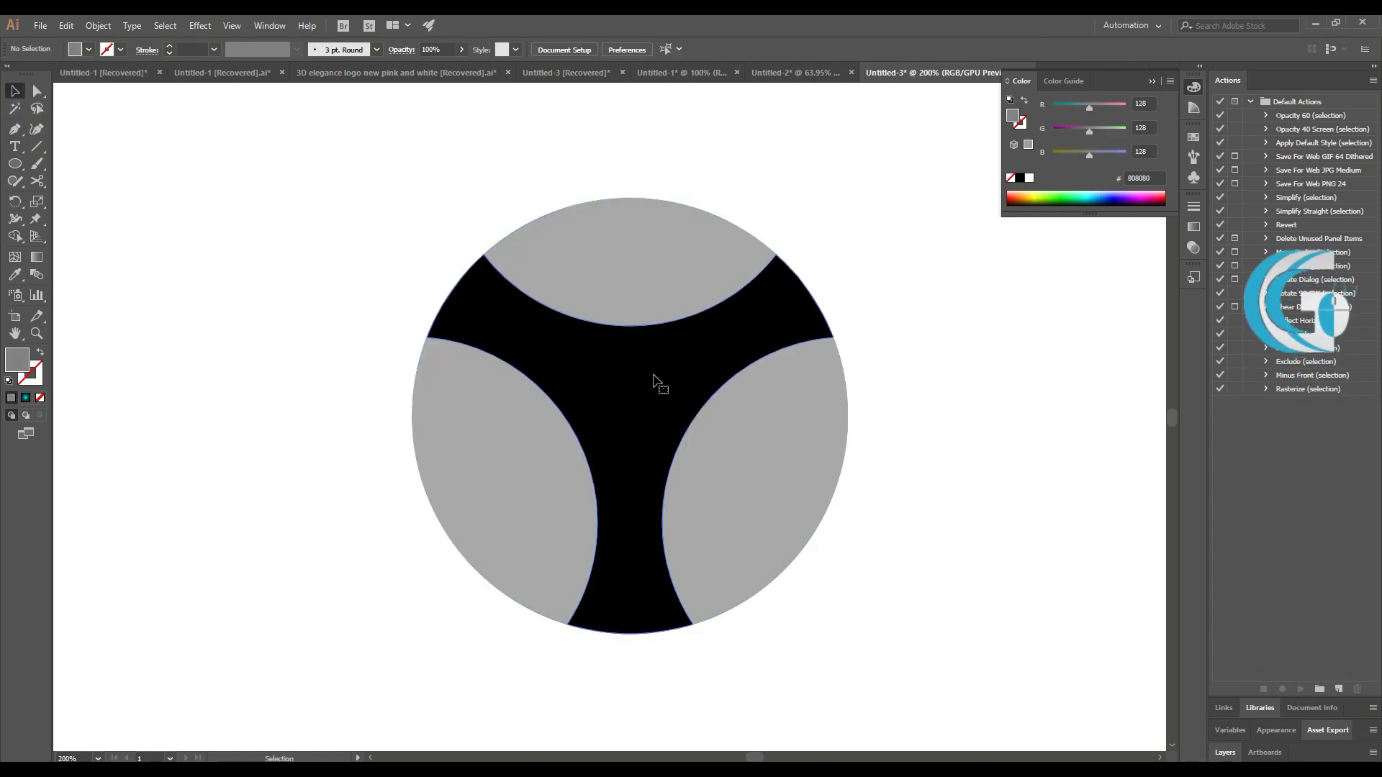
# Step: Enlarge the black Y so its arms extend past the circle's edge
pyautogui.click(650, 382)
pyautogui.moveTo(840, 253); pyautogui.dragTo(856, 240)
pyautogui.click(901, 361)
# Step: Darken the selected grey circle pieces via Edit Colors
pyautogui.click(756, 467)
pyautogui.keyDown('shift'); pyautogui.click(555, 502); pyautogui.keyUp('shift')
pyautogui.keyDown('shift'); pyautogui.click(602, 255); pyautogui.keyUp('shift')
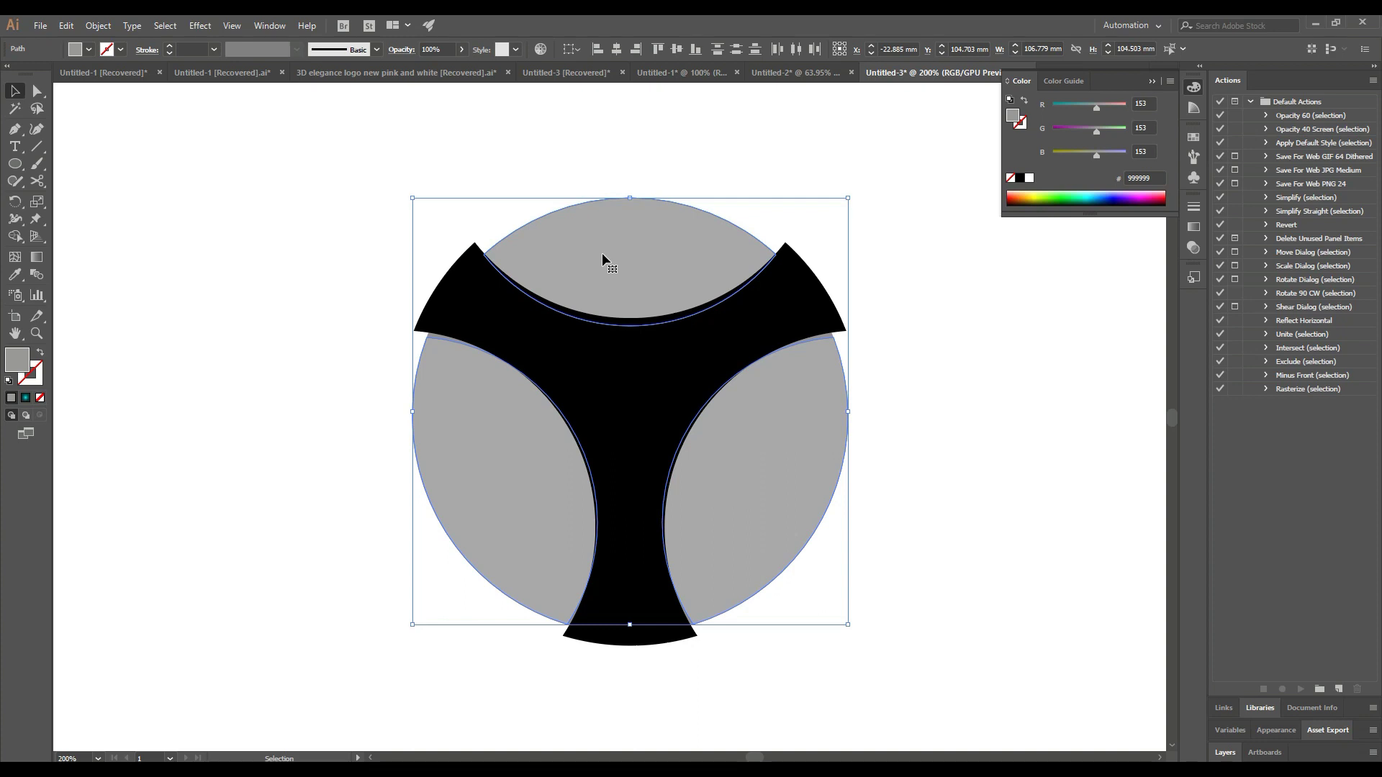
pyautogui.click(347, 295)
pyautogui.click(507, 469)
pyautogui.keyDown('shift'); pyautogui.click(756, 468); pyautogui.keyUp('shift')
pyautogui.click(65, 25)
pyautogui.click(222, 331)
# Step: Zoom to the upper-left arm tip and draw a Pen line across it
pyautogui.press('z')
pyautogui.moveTo(413, 308); pyautogui.dragTo(523, 282)
pyautogui.click(524, 283)
pyautogui.press('p')
pyautogui.click(481, 152)
pyautogui.click(570, 148)
# Step: Split off the small triangle at the arm tip and fill it dark grey 4D4D4D
pyautogui.press('v')
pyautogui.click(209, 161)
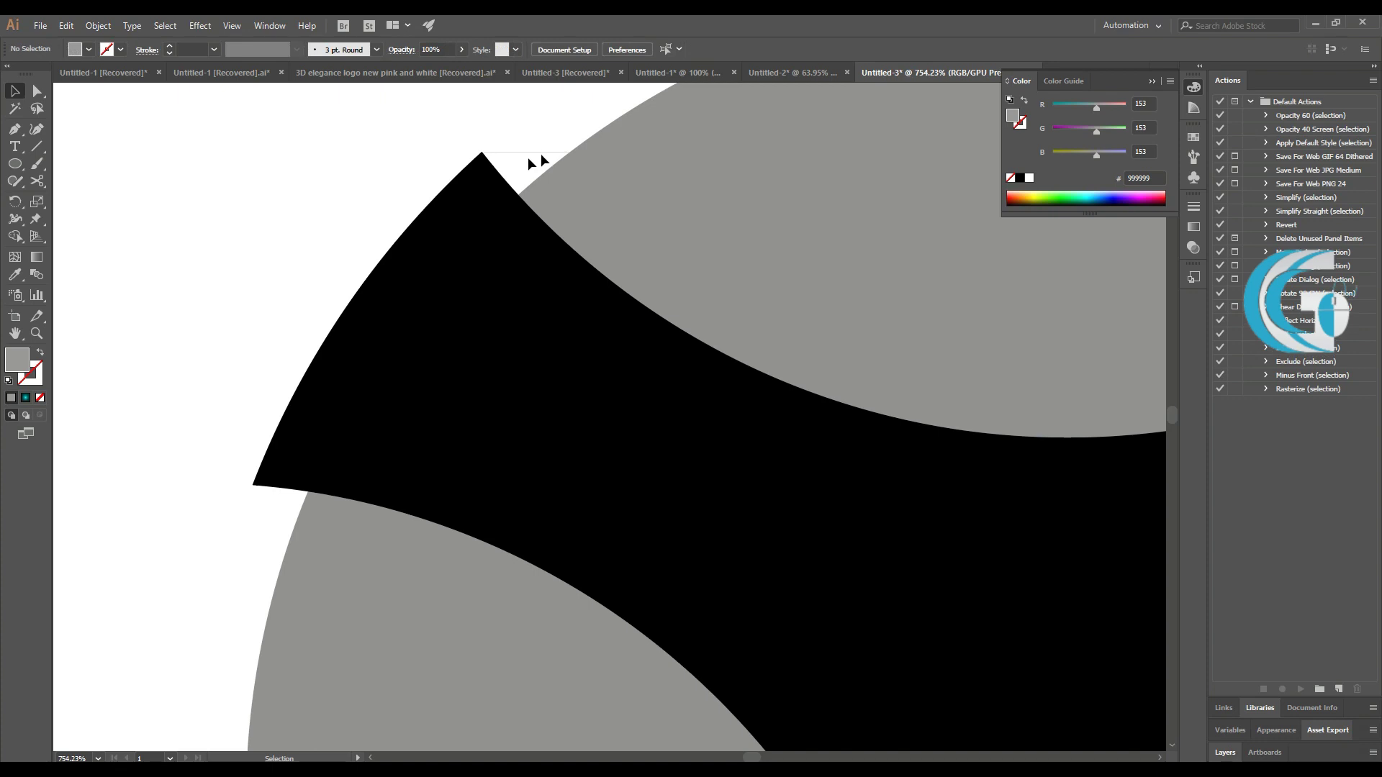
pyautogui.moveTo(569, 172); pyautogui.dragTo(486, 196)
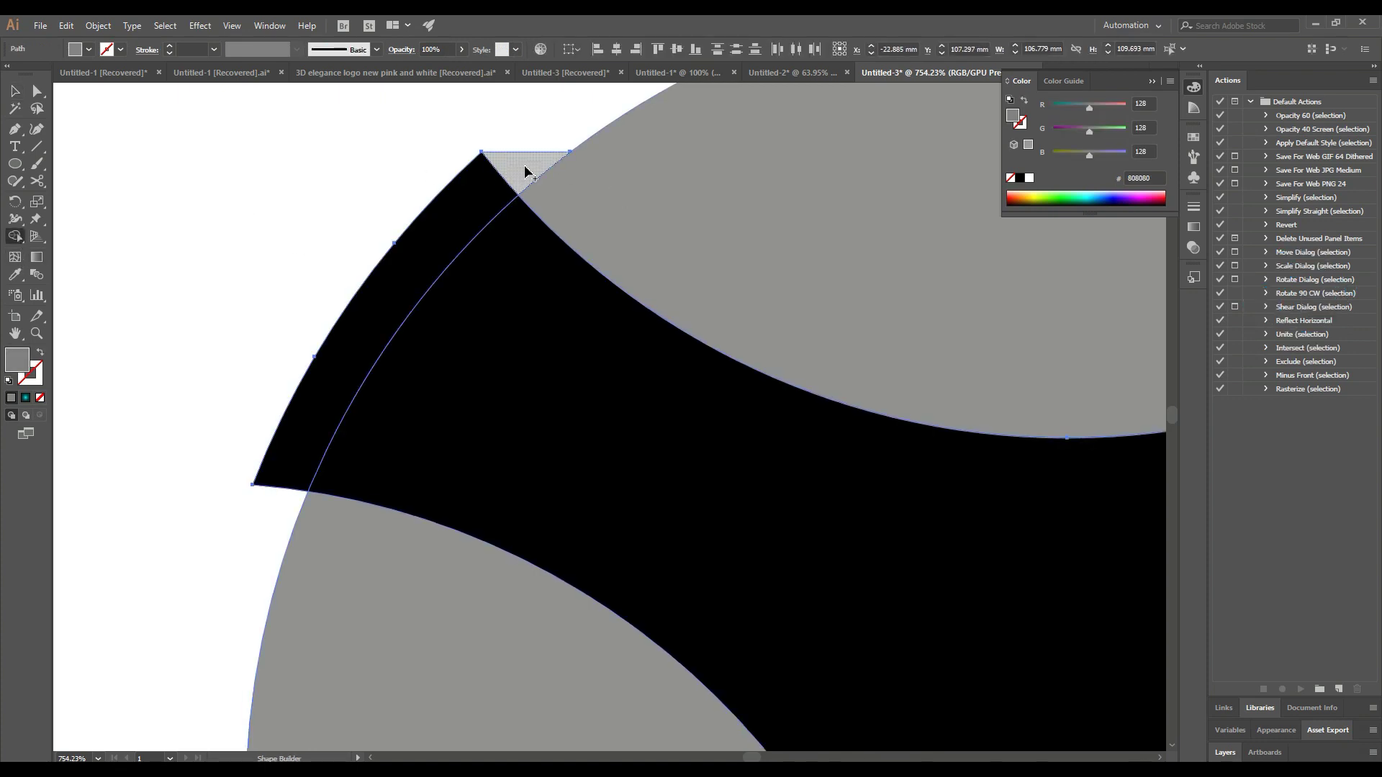
pyautogui.click(18, 96)
pyautogui.click(87, 49)
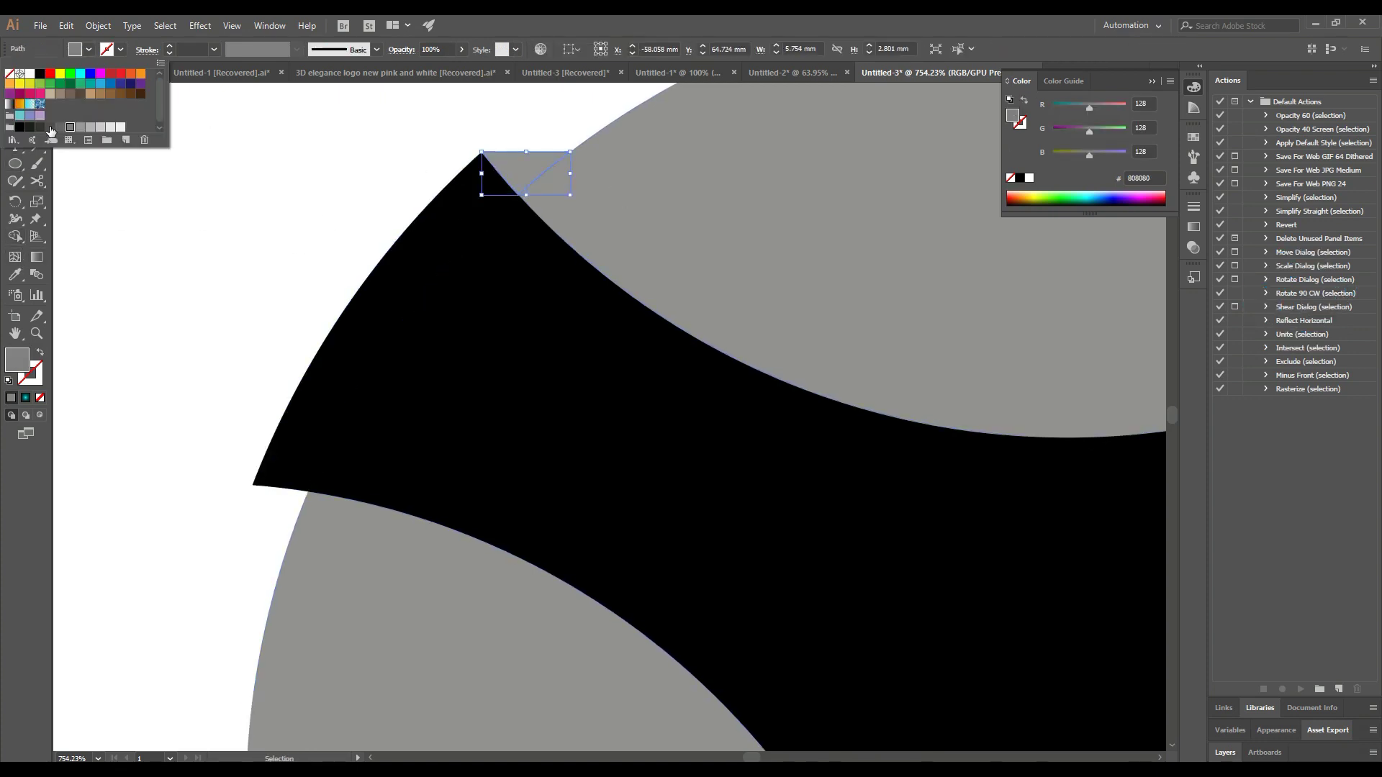
pyautogui.click(50, 130)
pyautogui.click(143, 192)
pyautogui.scroll(-1, 142, 192)
# Step: Draw a path at the left arm tip and split off the lower tip triangle
pyautogui.press('p')
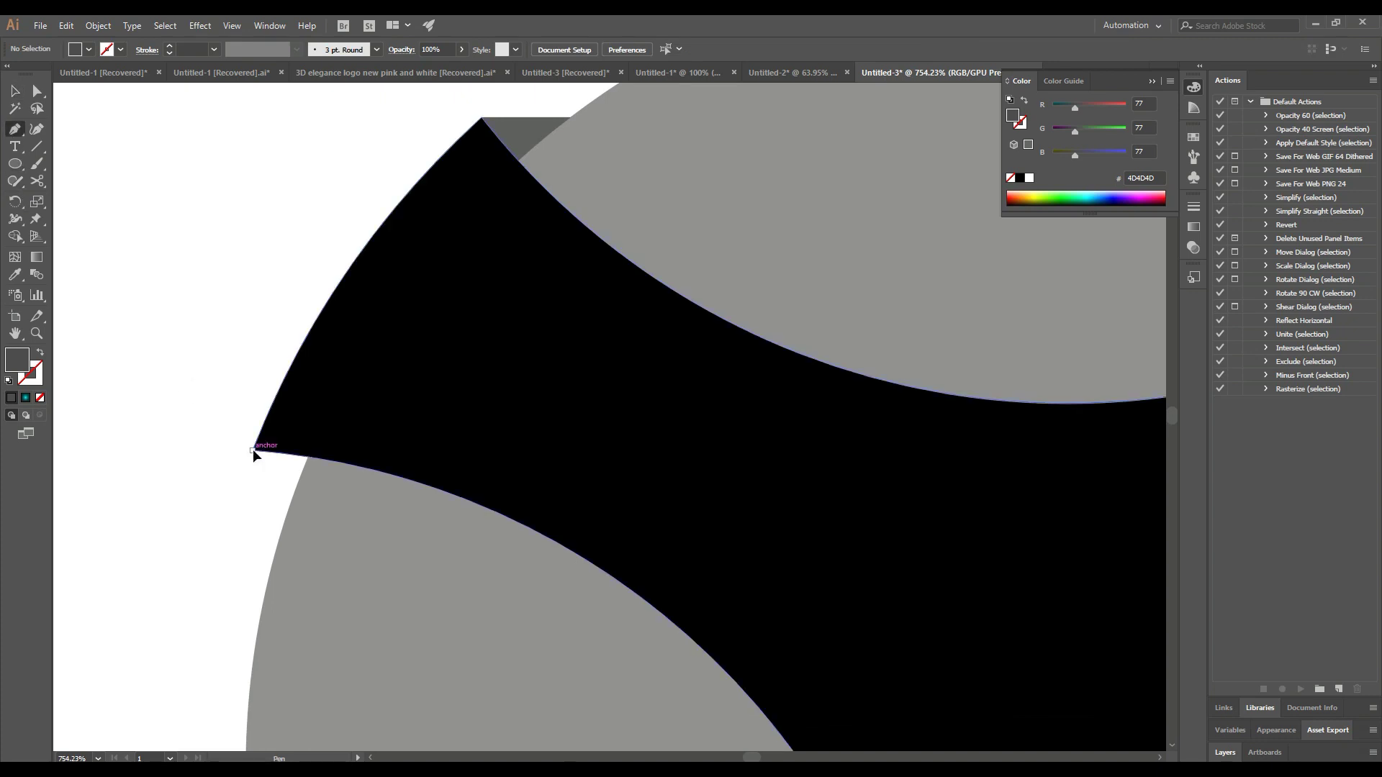
pyautogui.moveTo(284, 525); pyautogui.dragTo(246, 488)
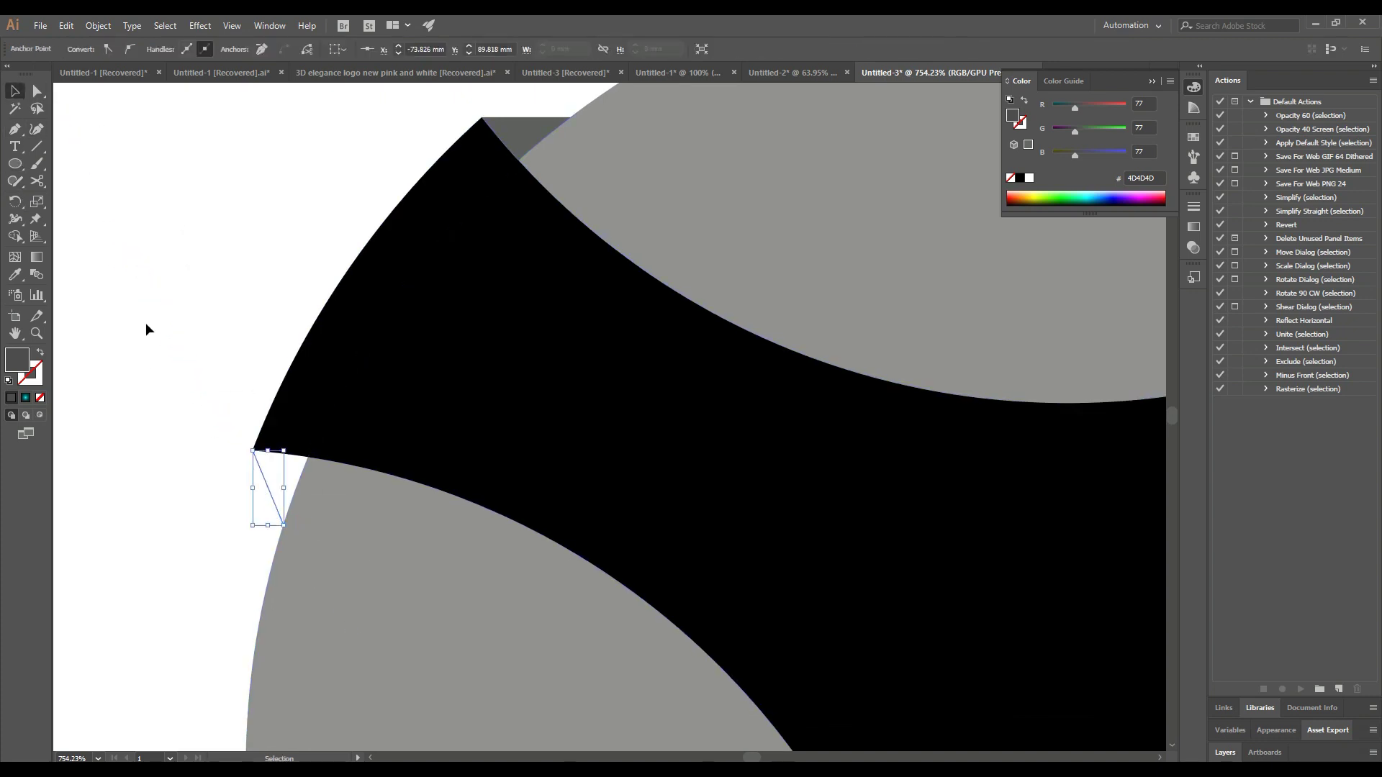
pyautogui.keyDown('shift'); pyautogui.click(300, 418); pyautogui.keyUp('shift')
pyautogui.click(15, 236)
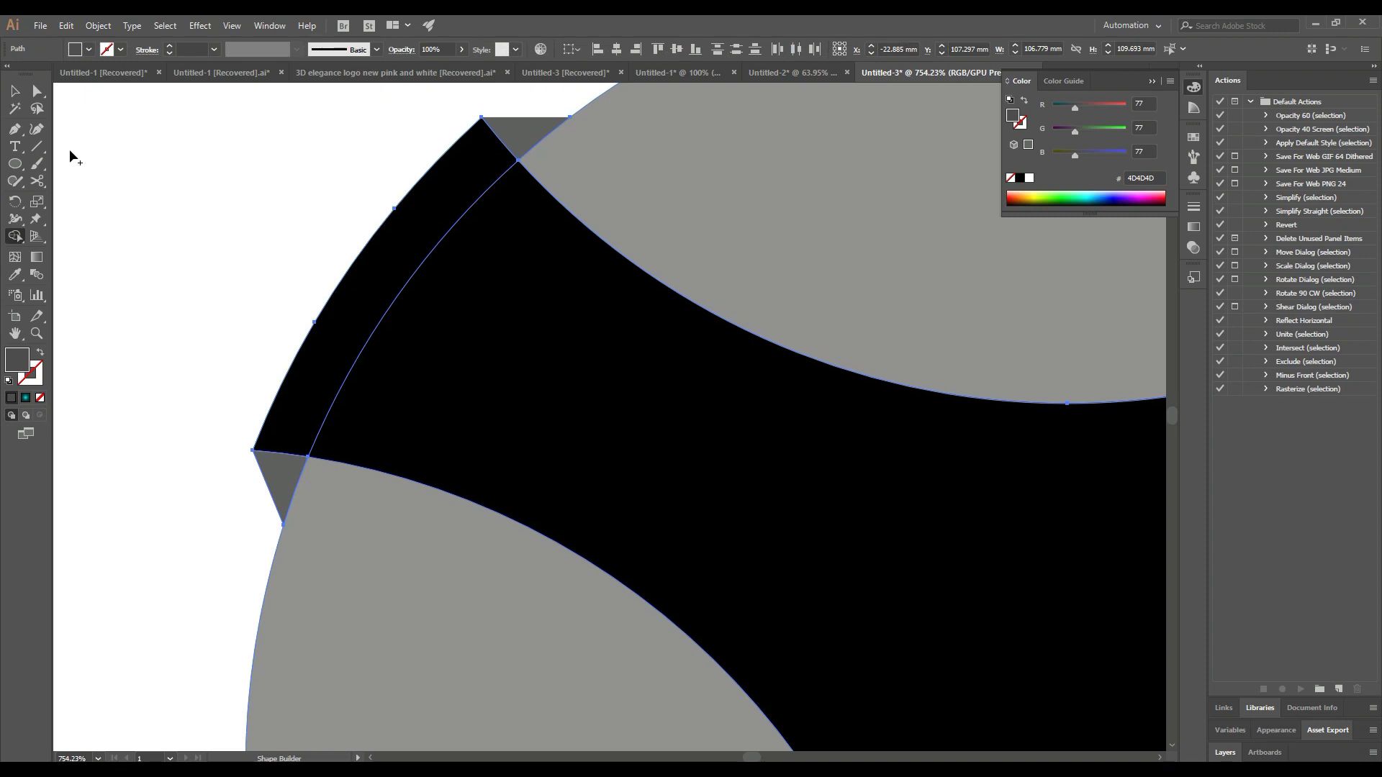
pyautogui.click(179, 198)
# Step: Reflect copies of both triangles vertically and place them at the right arm tip
pyautogui.keyDown('shift'); pyautogui.click(538, 128); pyautogui.keyUp('shift')
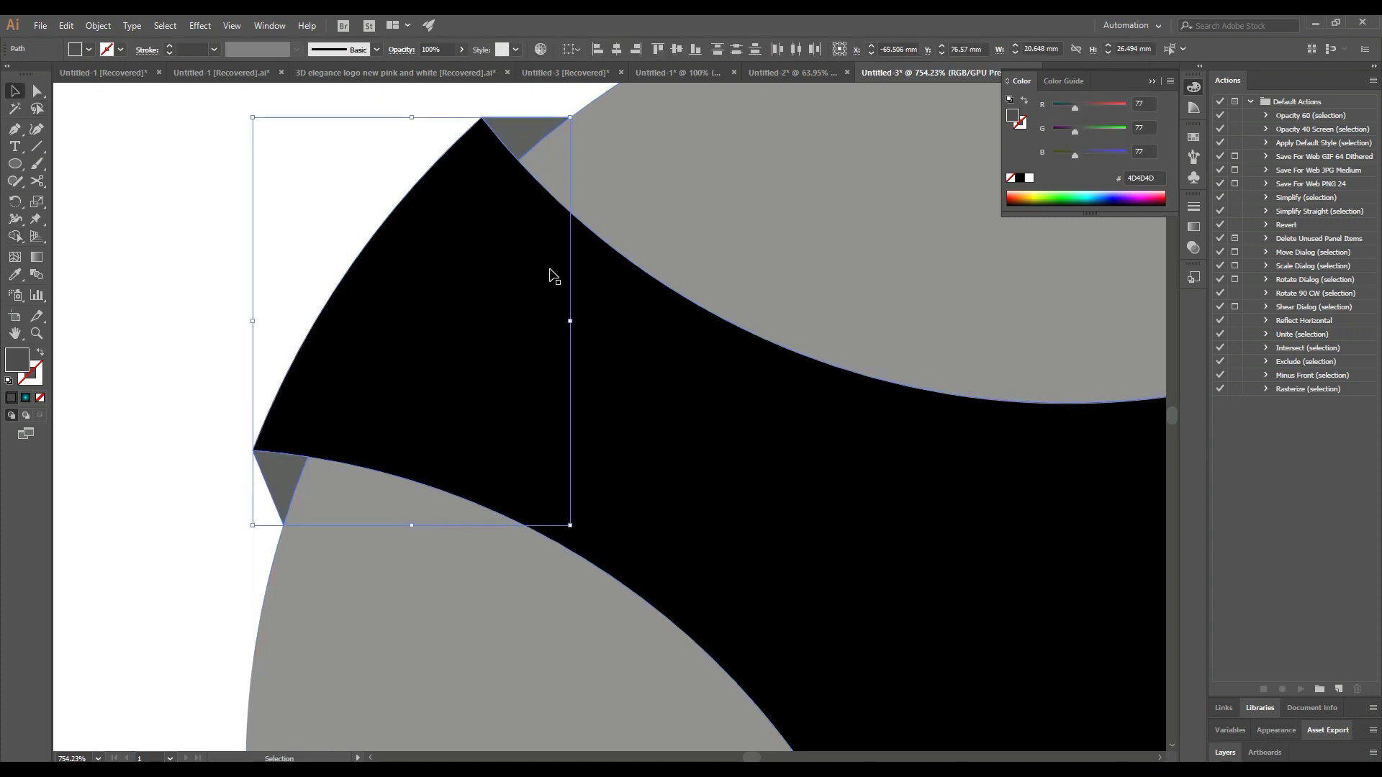
pyautogui.rightClick(550, 269)
pyautogui.click(720, 521)
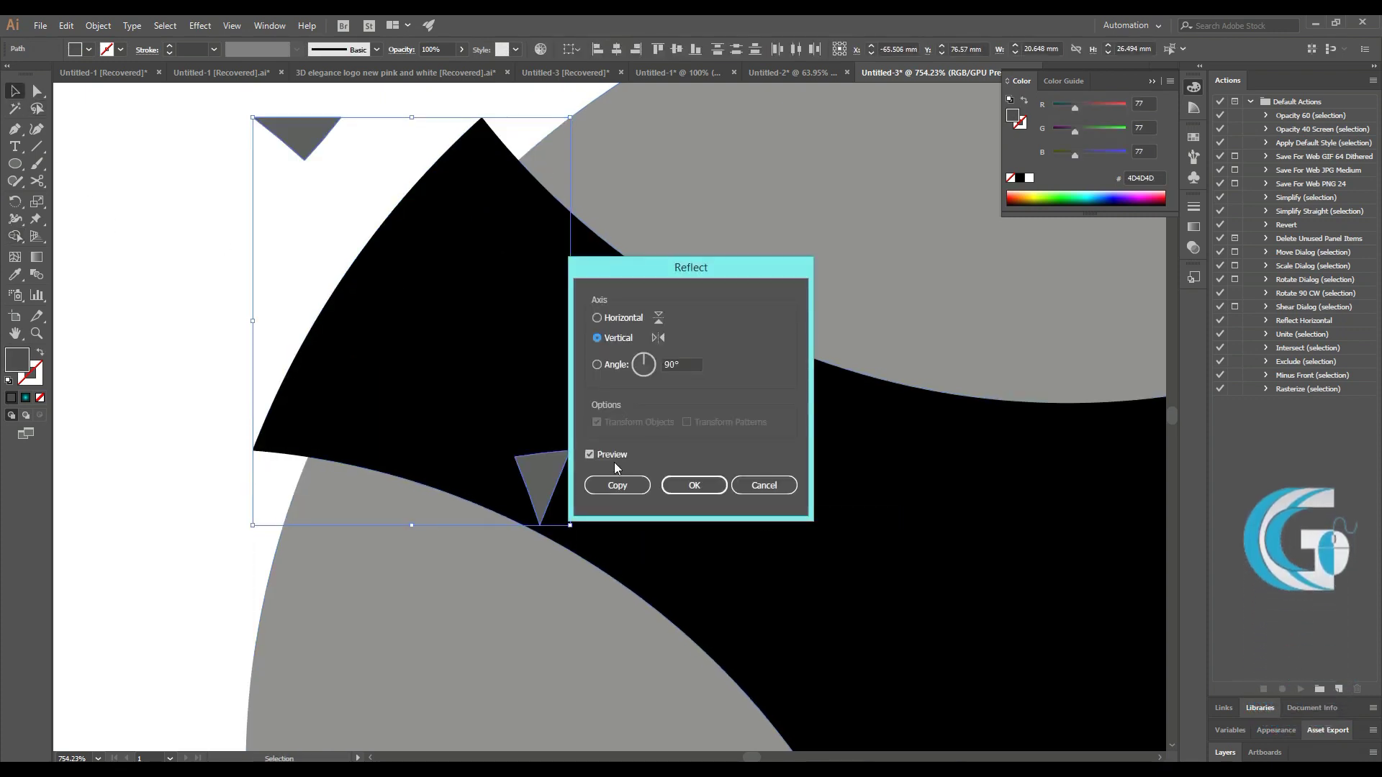
pyautogui.click(614, 482)
pyautogui.moveTo(549, 489); pyautogui.dragTo(1027, 521)
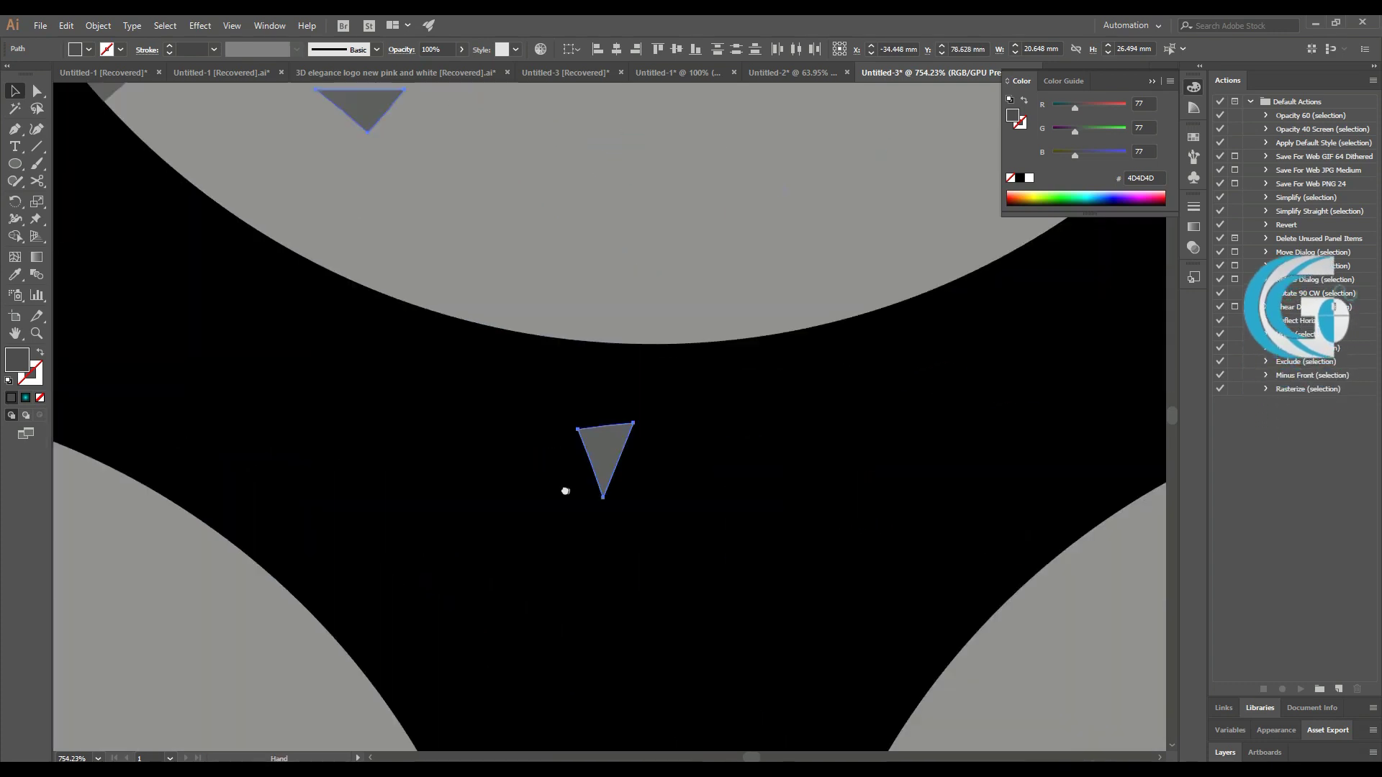
pyautogui.scroll(-3, 565, 479)
pyautogui.moveTo(515, 447); pyautogui.dragTo(841, 441)
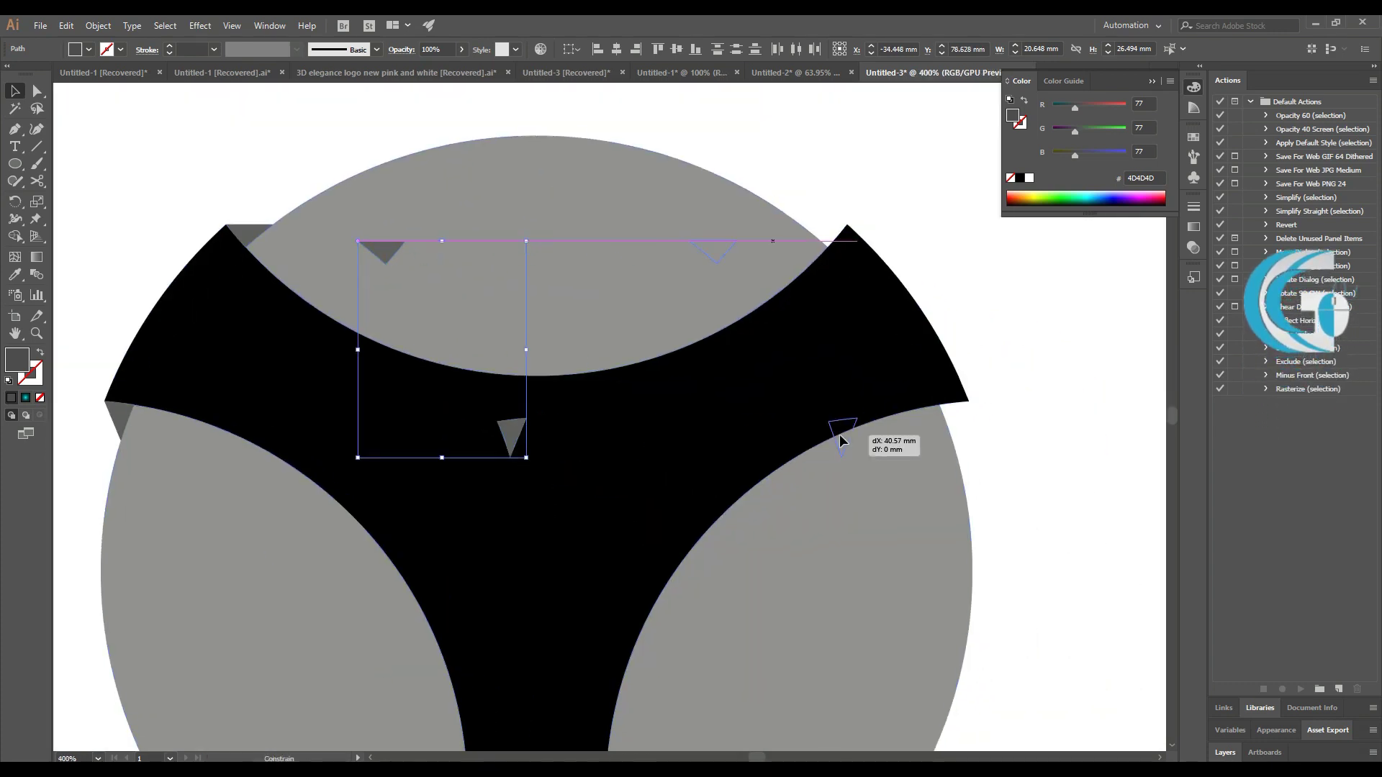
pyautogui.moveTo(926, 440); pyautogui.dragTo(957, 419)
pyautogui.click(1032, 456)
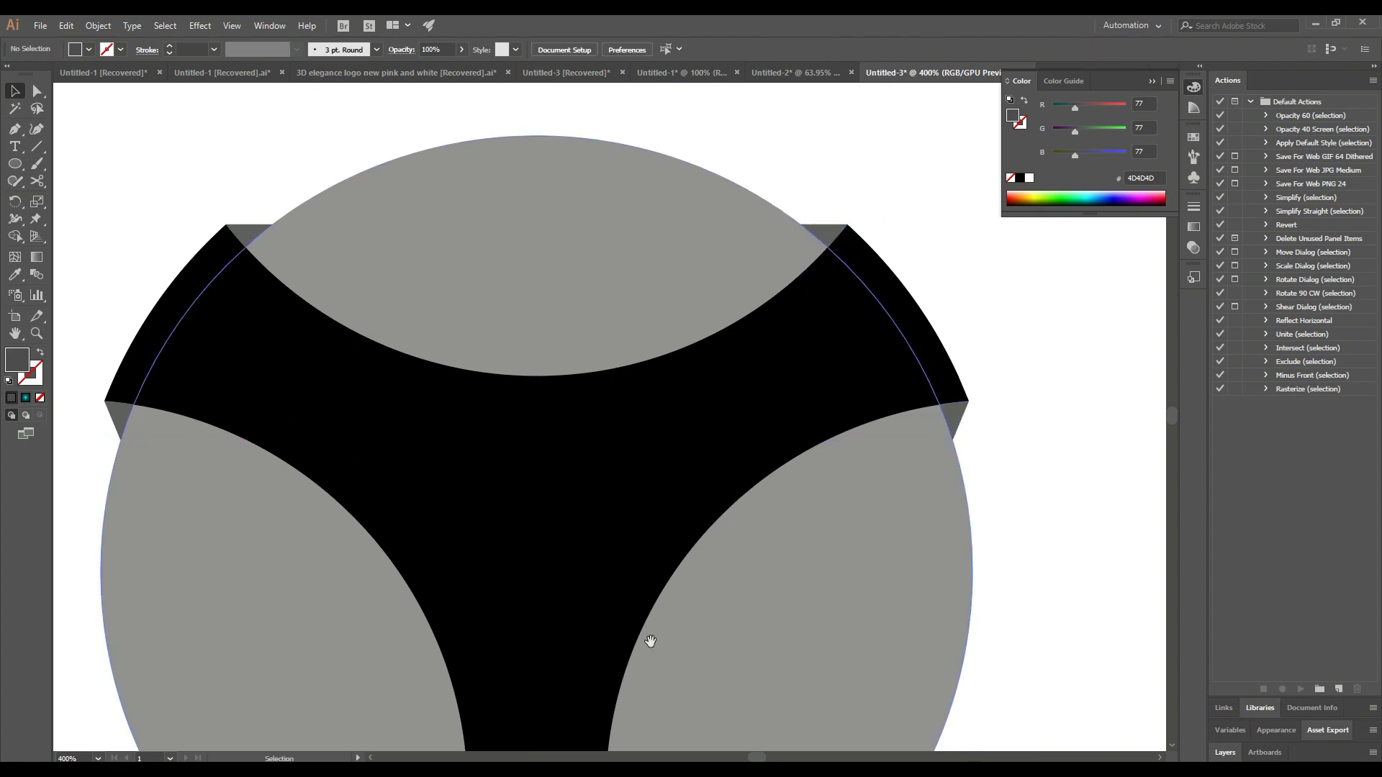
# Step: Merge the black pieces of the bottom arm into one shape with Shape Builder
pyautogui.moveTo(648, 638); pyautogui.dragTo(679, 293)
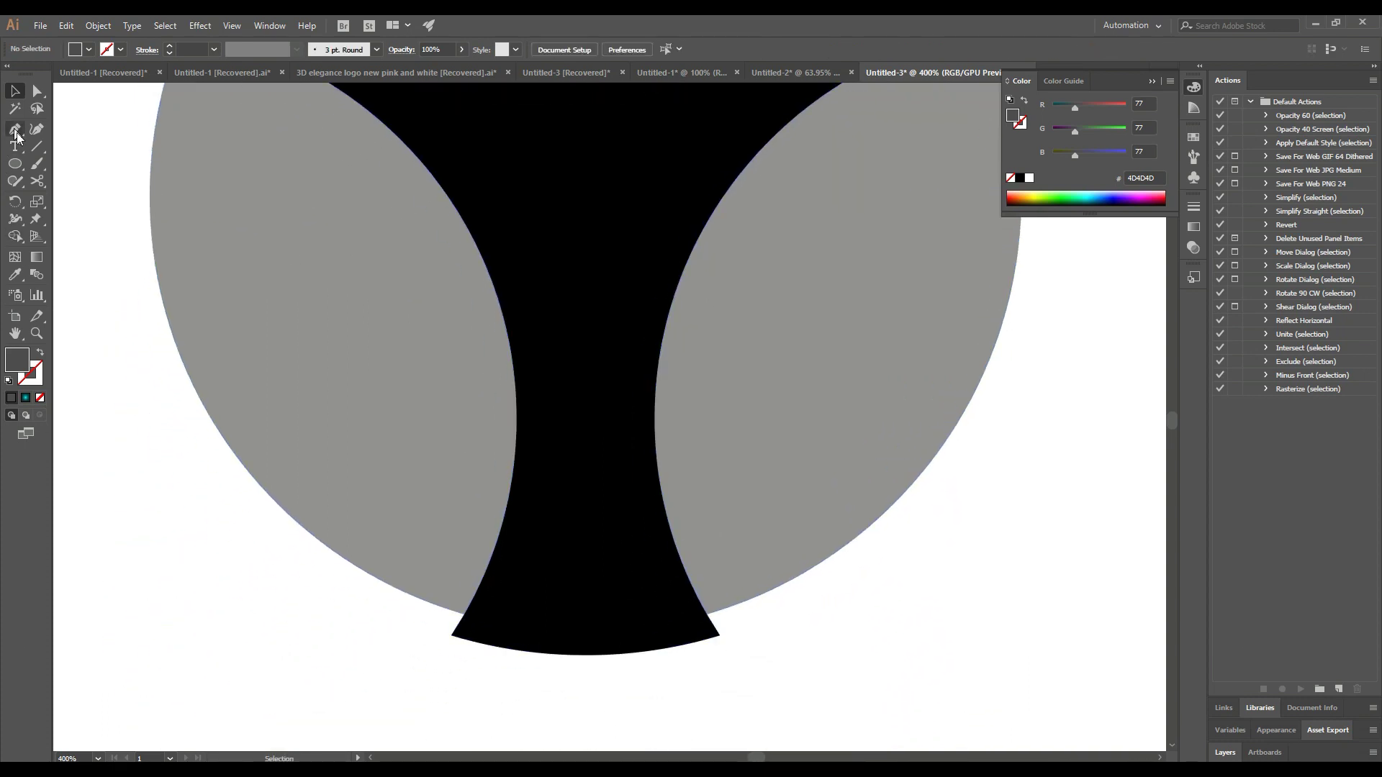
pyautogui.moveTo(589, 638); pyautogui.dragTo(642, 658)
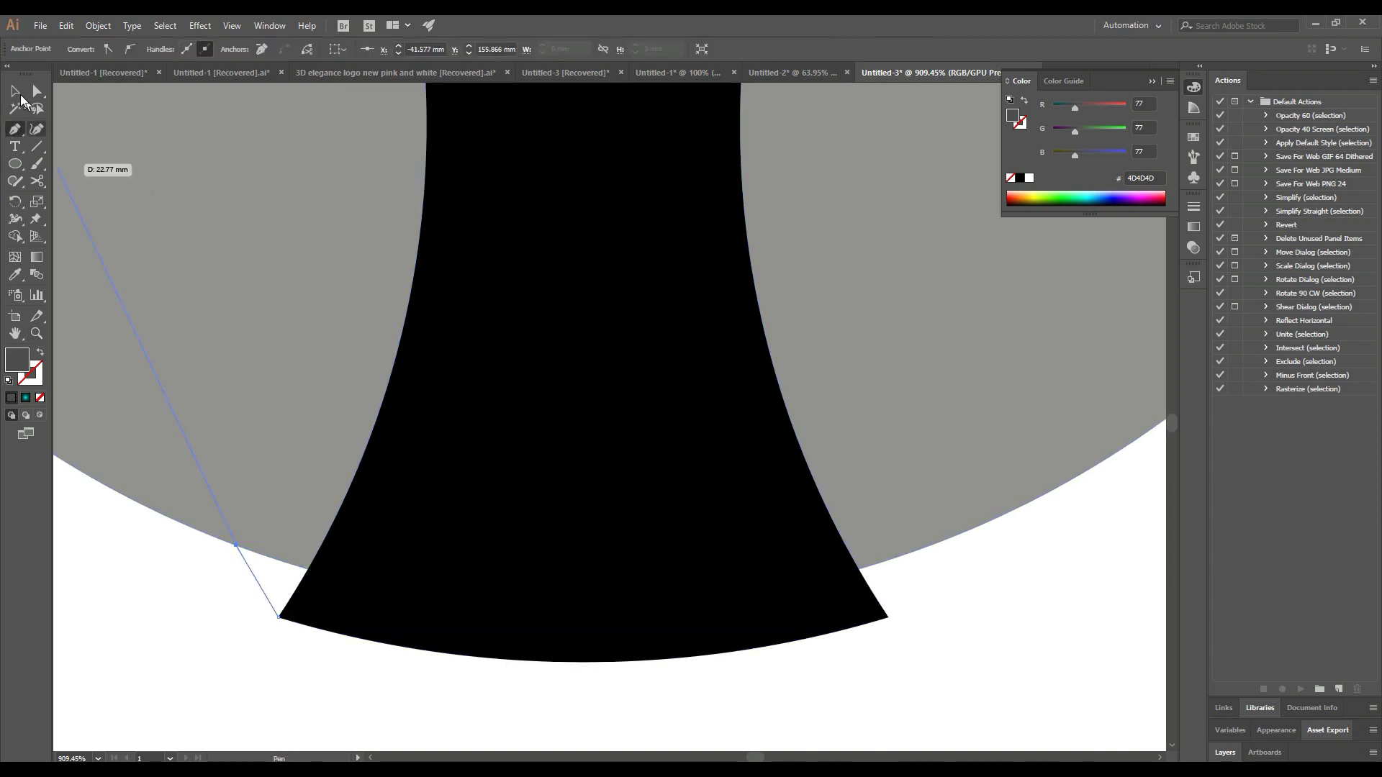
pyautogui.keyDown('ctrl'); pyautogui.click(448, 551); pyautogui.keyUp('ctrl')
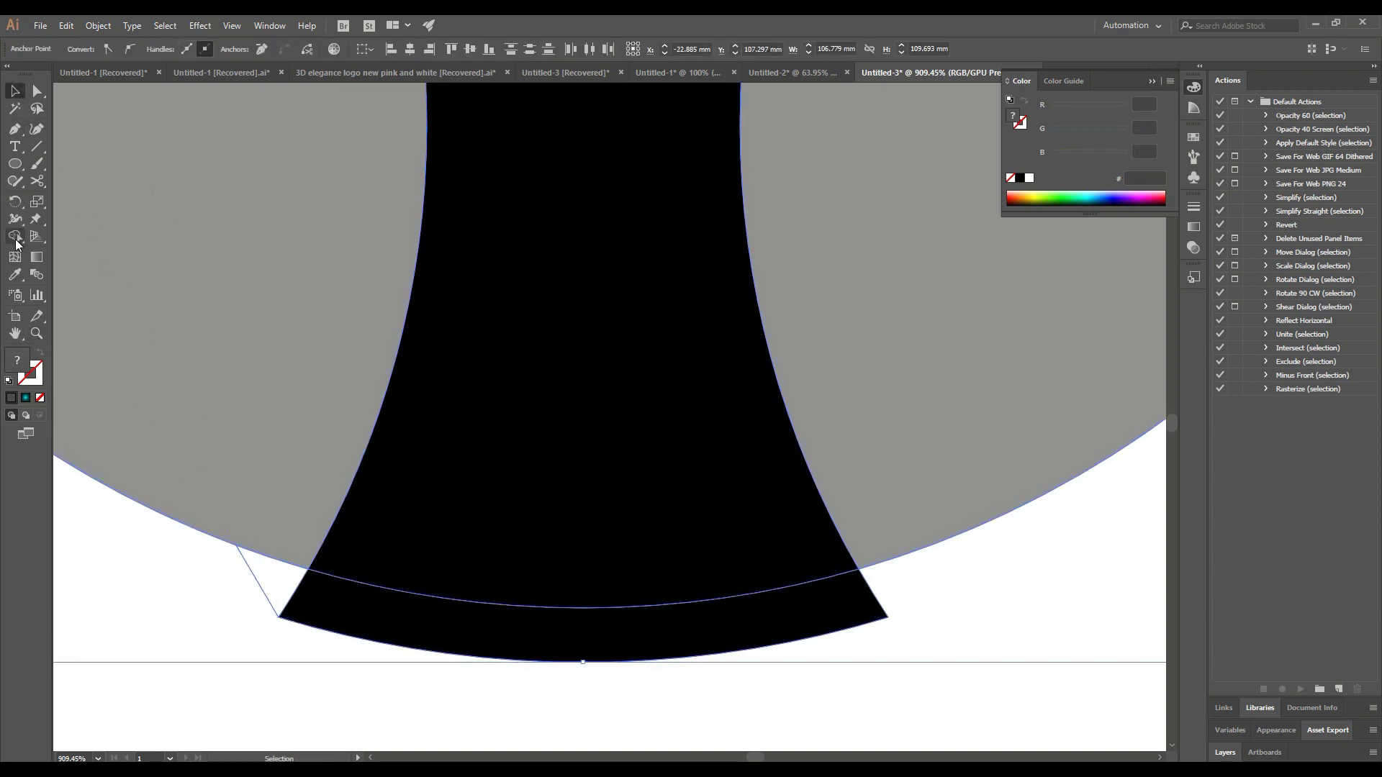
pyautogui.click(15, 237)
pyautogui.moveTo(583, 504); pyautogui.dragTo(583, 633)
pyautogui.press('v')
# Step: Reflect a copy of the corner triangle onto the bottom arm's right corner
pyautogui.rightClick(282, 576)
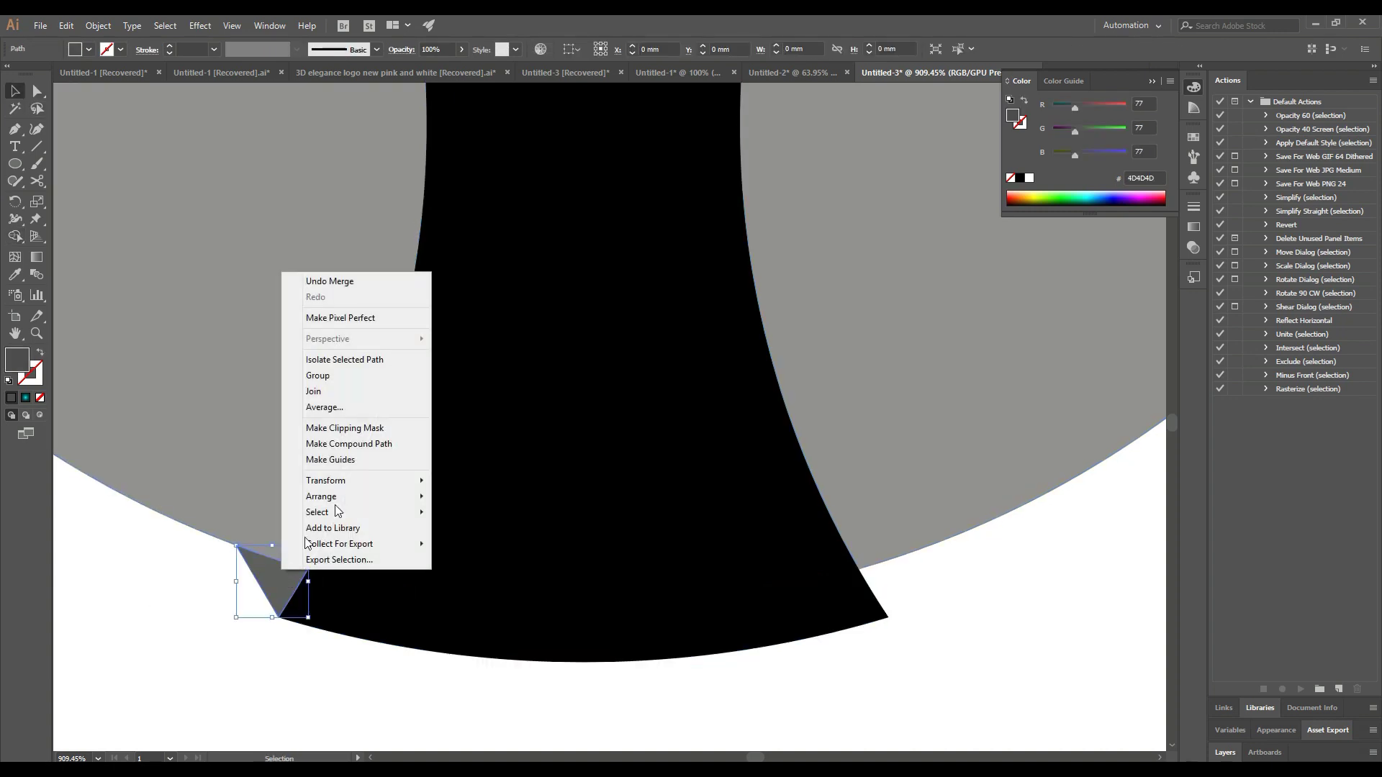
pyautogui.click(520, 533)
pyautogui.click(624, 485)
pyautogui.moveTo(279, 585); pyautogui.dragTo(895, 591)
pyautogui.click(958, 618)
pyautogui.hotkey('ctrl', '-')
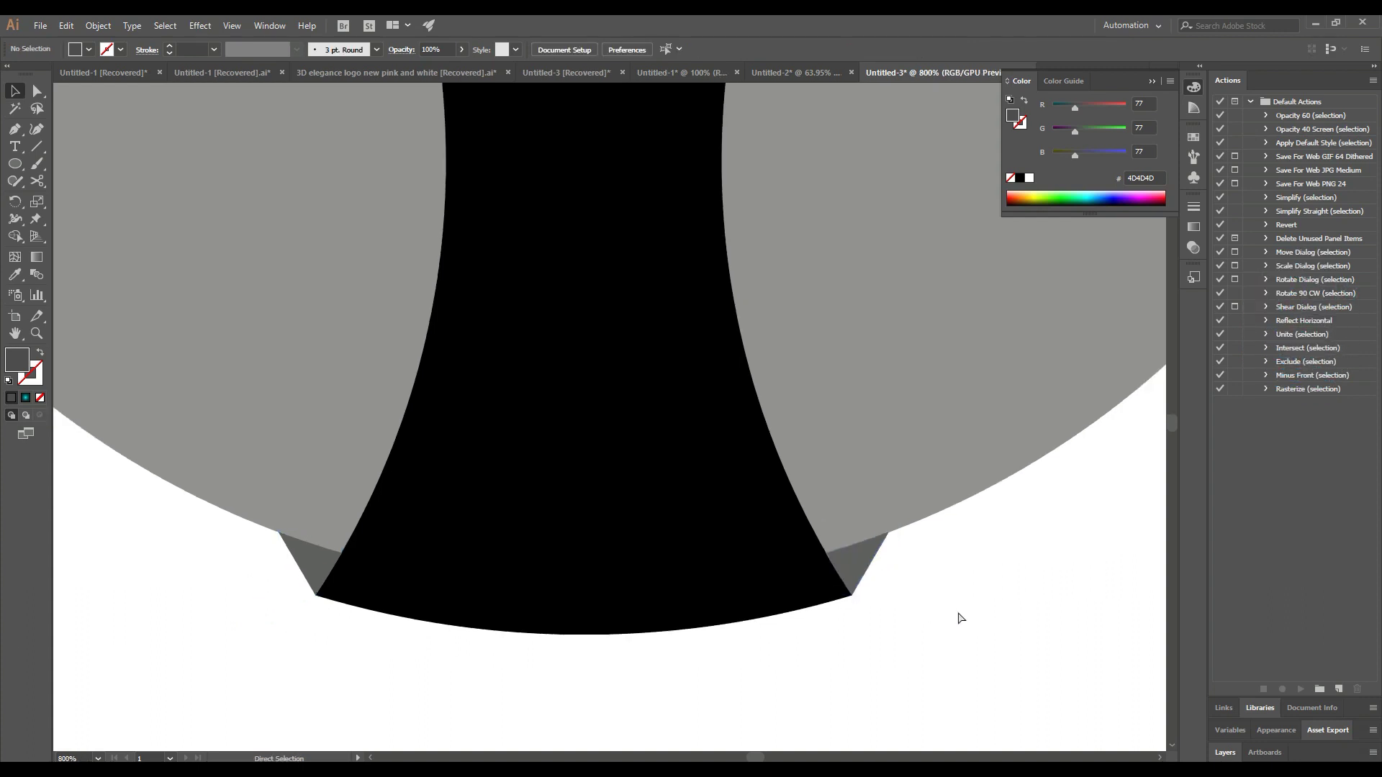
pyautogui.hotkey('ctrl', '-')
pyautogui.hotkey('ctrl', '-')
pyautogui.hotkey('ctrl', '-')
pyautogui.scroll(3, 935, 611)
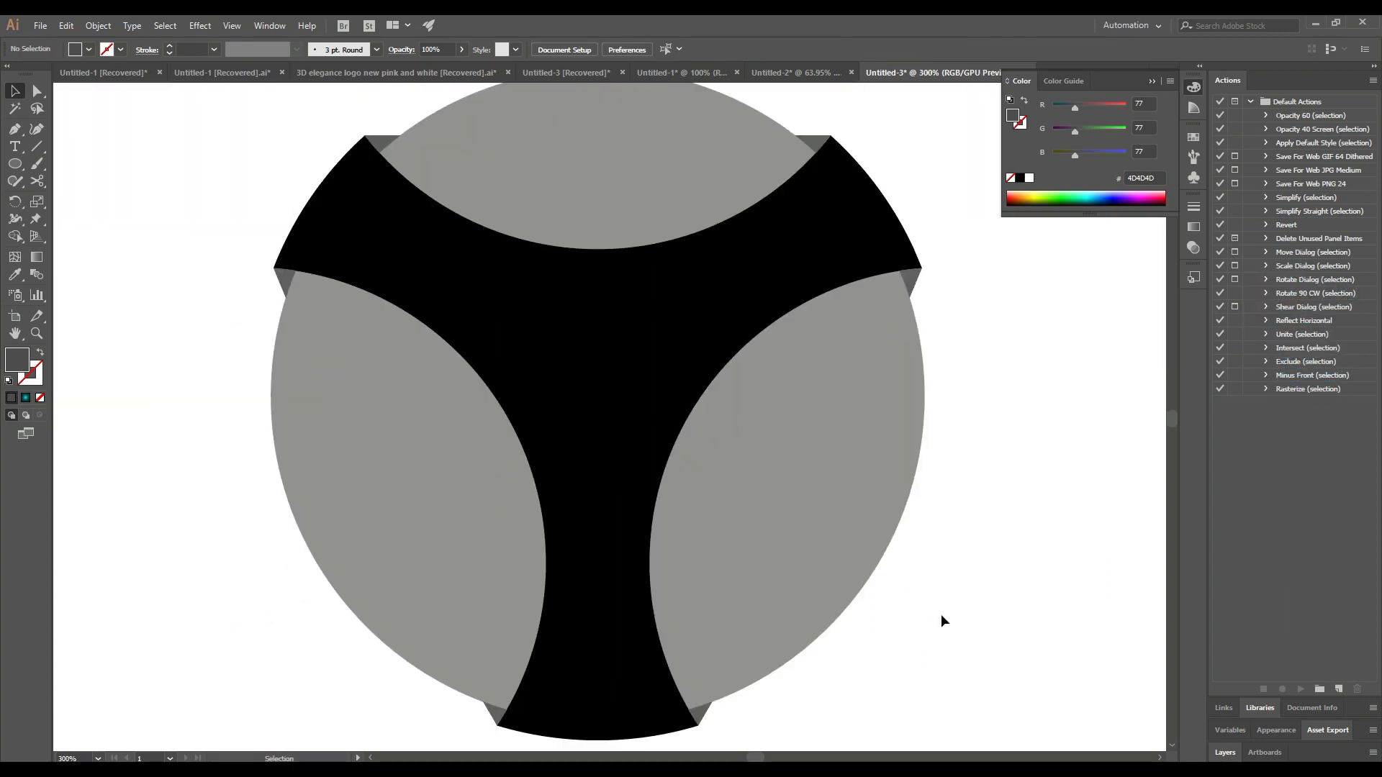
# Step: Alt-drag a copy of the logo's grey circle to the right of the logo
pyautogui.scroll(1, 940, 615)
pyautogui.hotkey('ctrl', '-')
pyautogui.moveTo(745, 492); pyautogui.dragTo(951, 494)
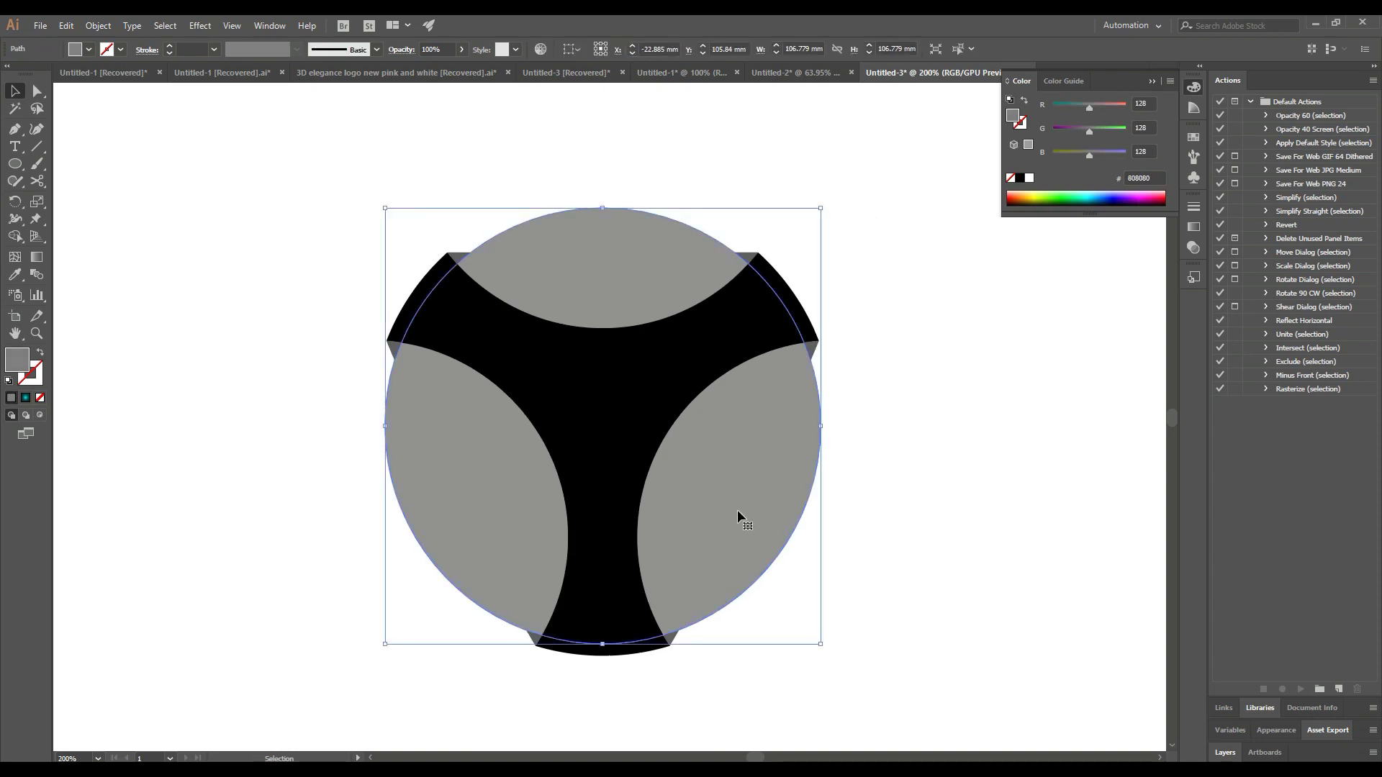
pyautogui.click(870, 259)
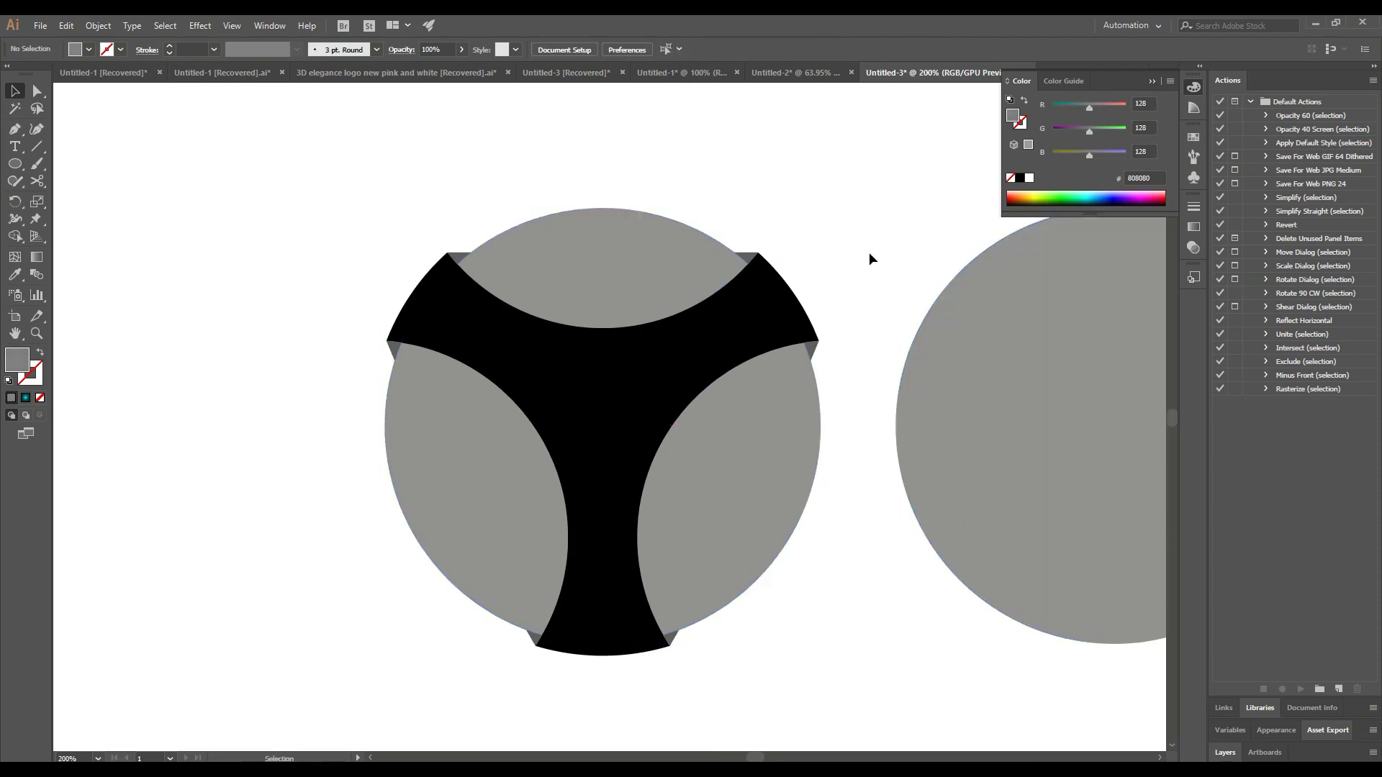
pyautogui.click(399, 417)
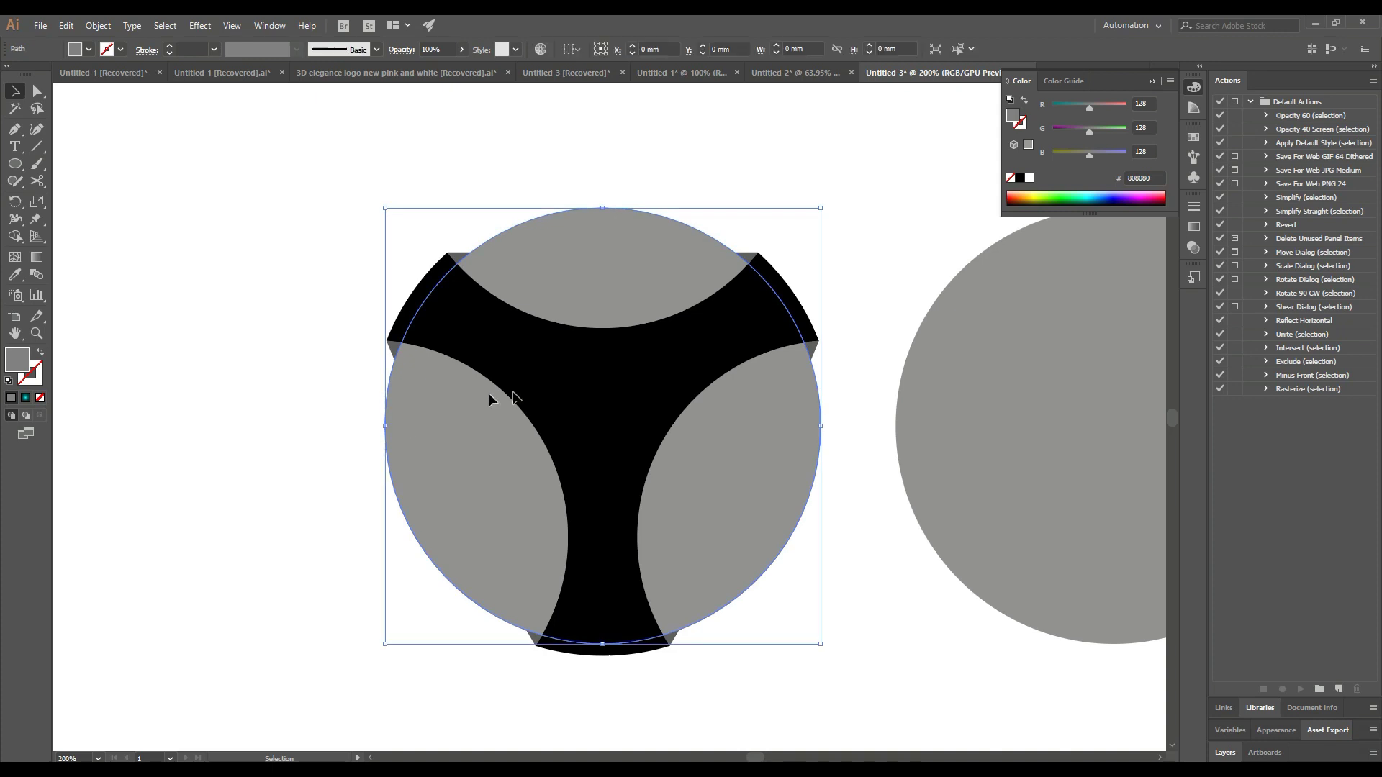
pyautogui.moveTo(609, 441)
pyautogui.mouseDown()
pyautogui.moveTo(666, 428)
pyautogui.moveTo(652, 413)
pyautogui.mouseUp()
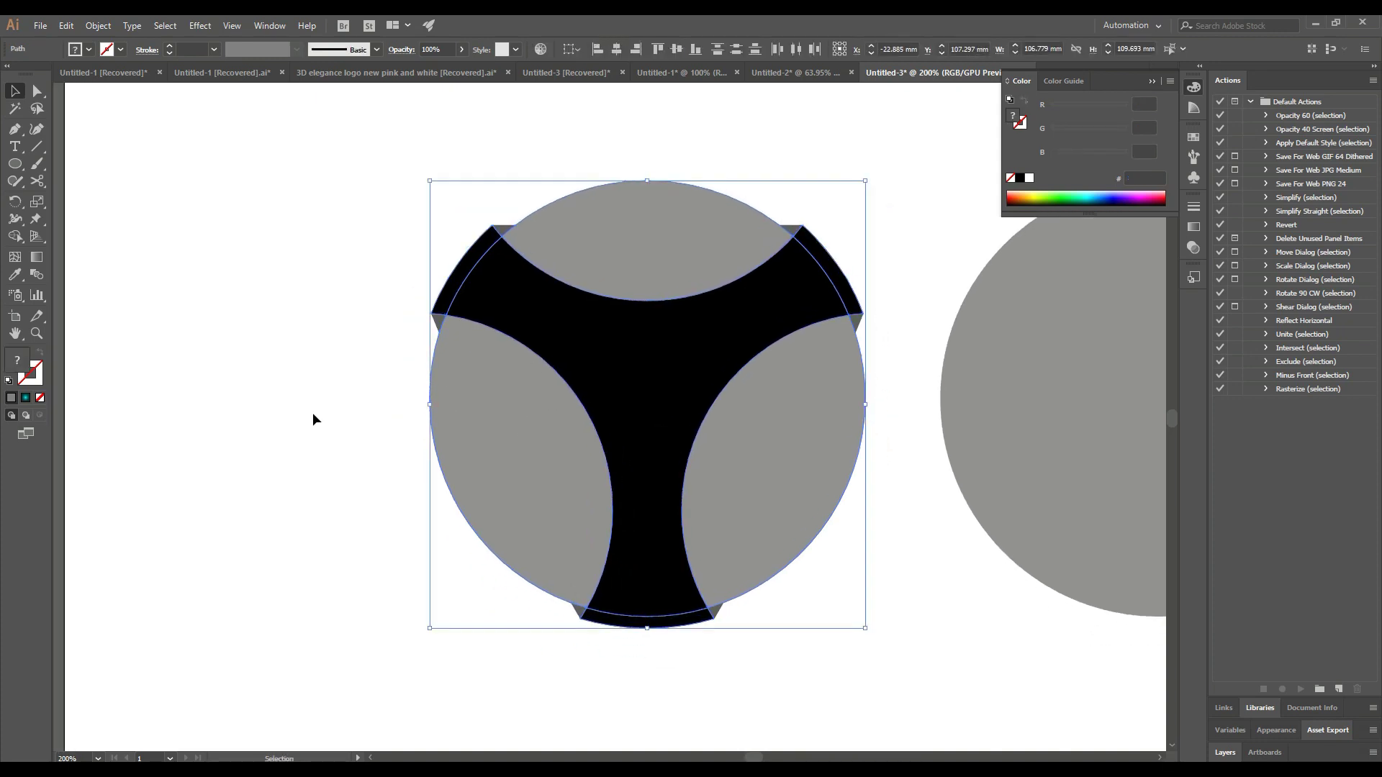
pyautogui.click(317, 413)
# Step: Delete the spare grey circle on the right
pyautogui.hscroll(5, 722, 362)
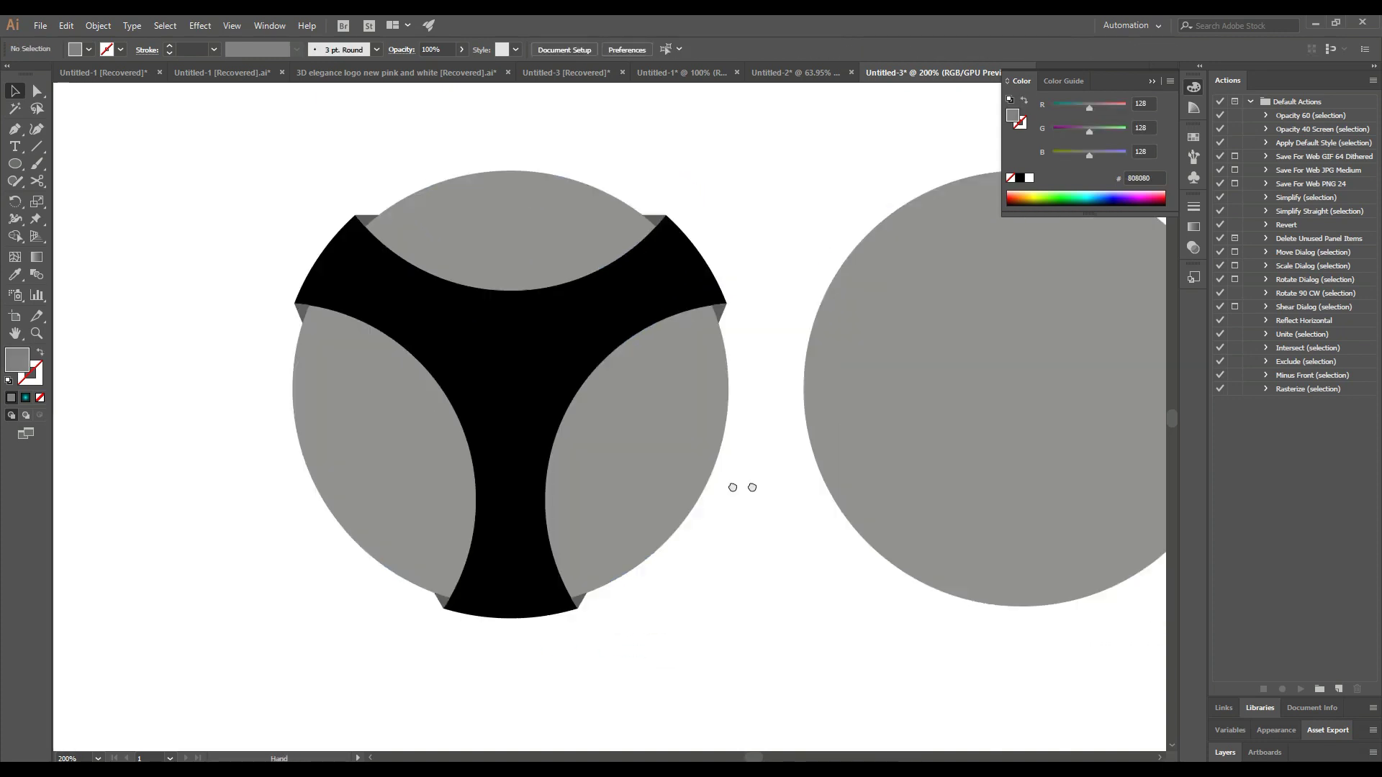
pyautogui.click(849, 372)
pyautogui.press('Delete')
# Step: Duplicate the whole logo to the right and remove its corner triangles with Shape Builder
pyautogui.moveTo(158, 606); pyautogui.dragTo(160, 608)
pyautogui.moveTo(303, 454); pyautogui.dragTo(857, 437)
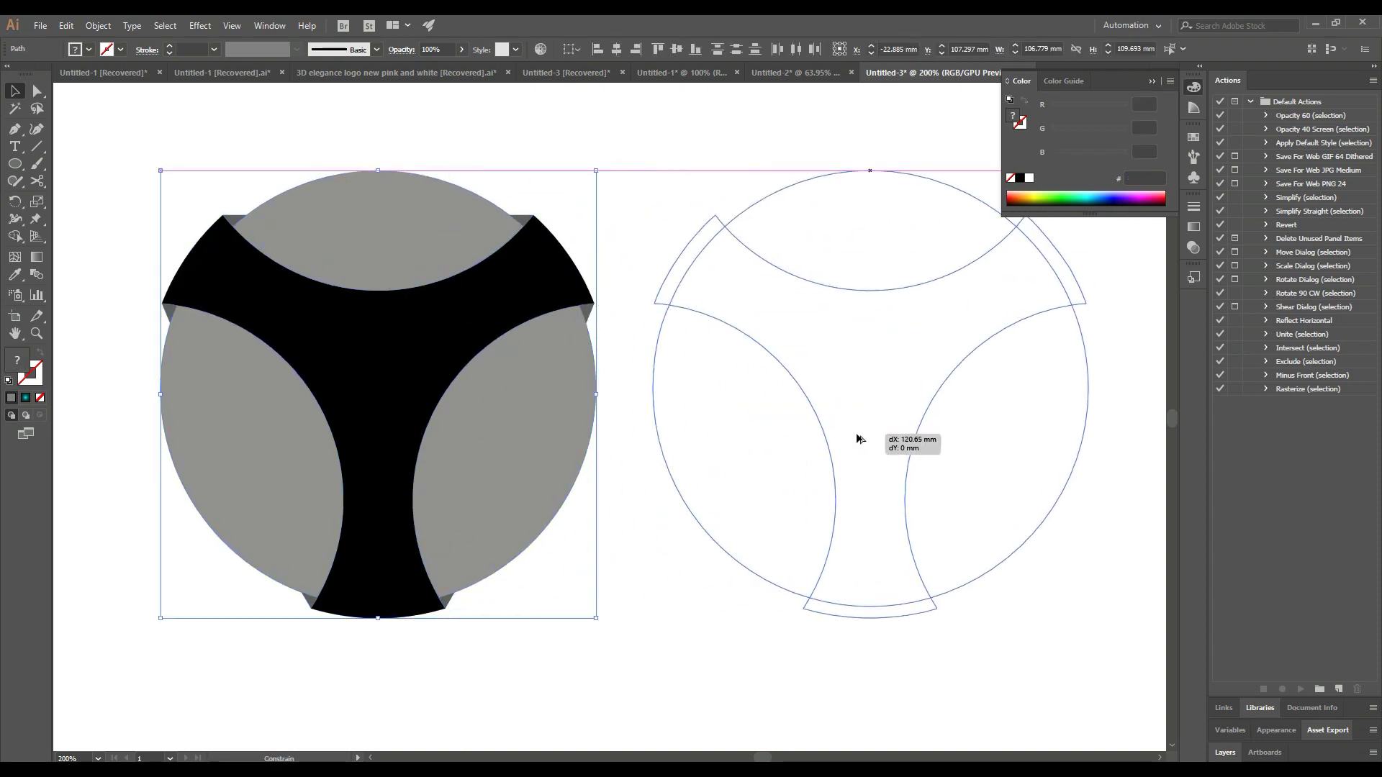
pyautogui.click(14, 236)
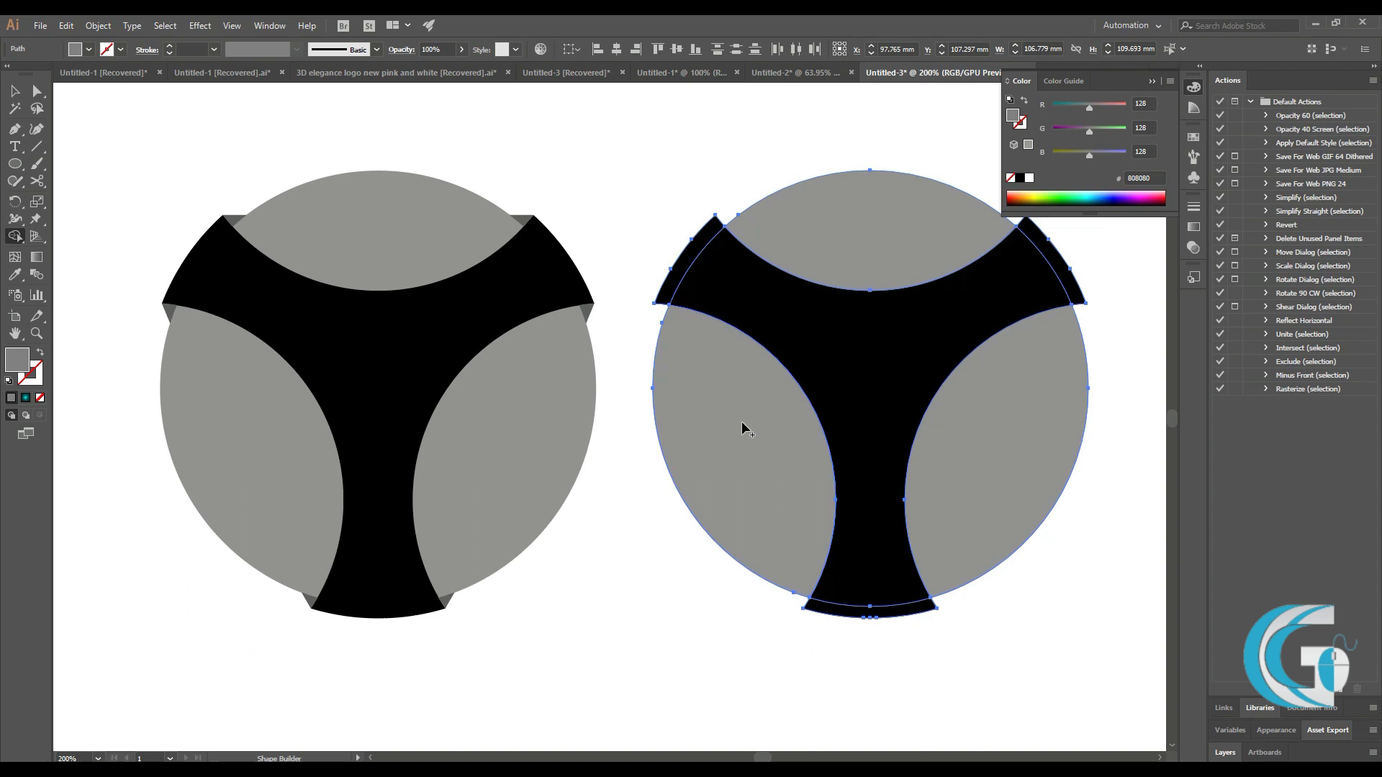
pyautogui.click(14, 91)
pyautogui.click(555, 185)
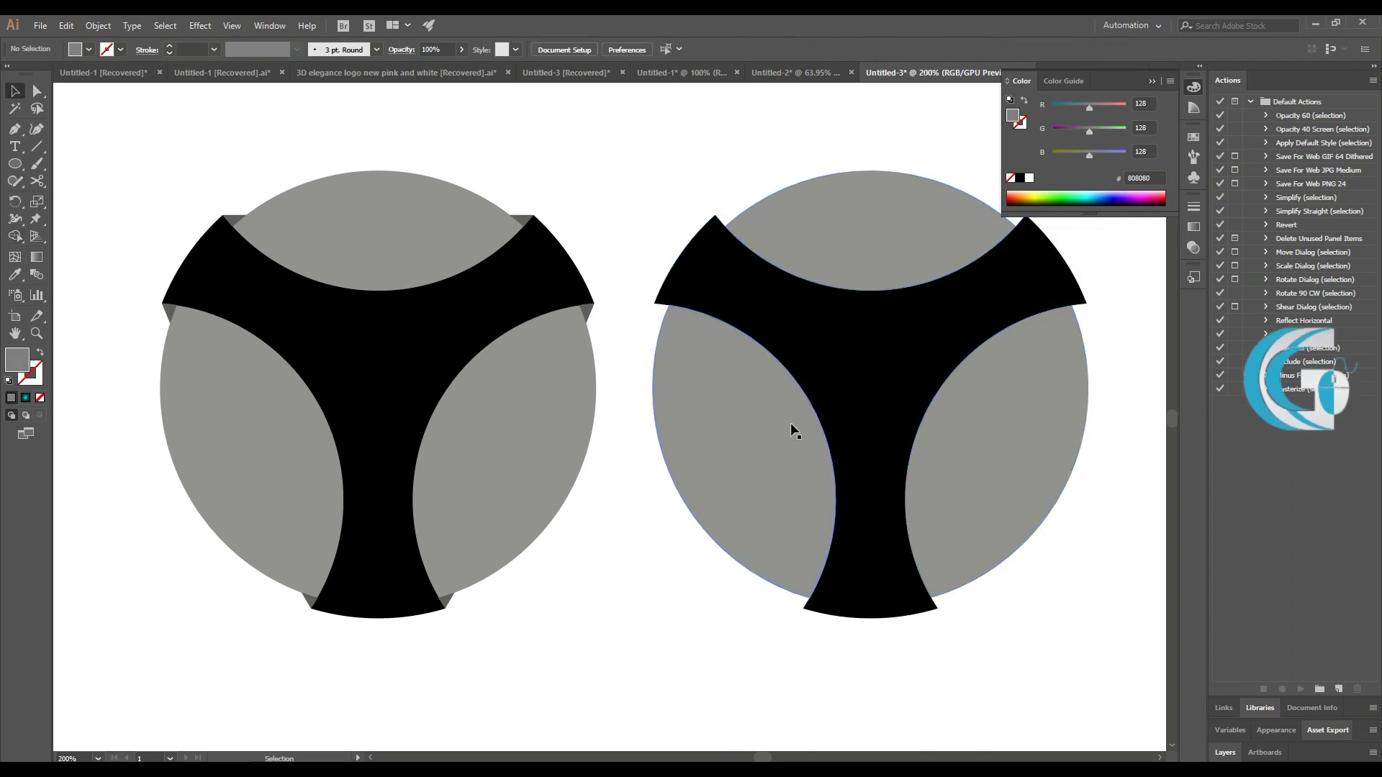
pyautogui.hscroll(-2, 813, 464)
# Step: Offset a copy of the left grey lobe and Shape Builder-delete the part outside the circle
pyautogui.moveTo(311, 476); pyautogui.dragTo(319, 480)
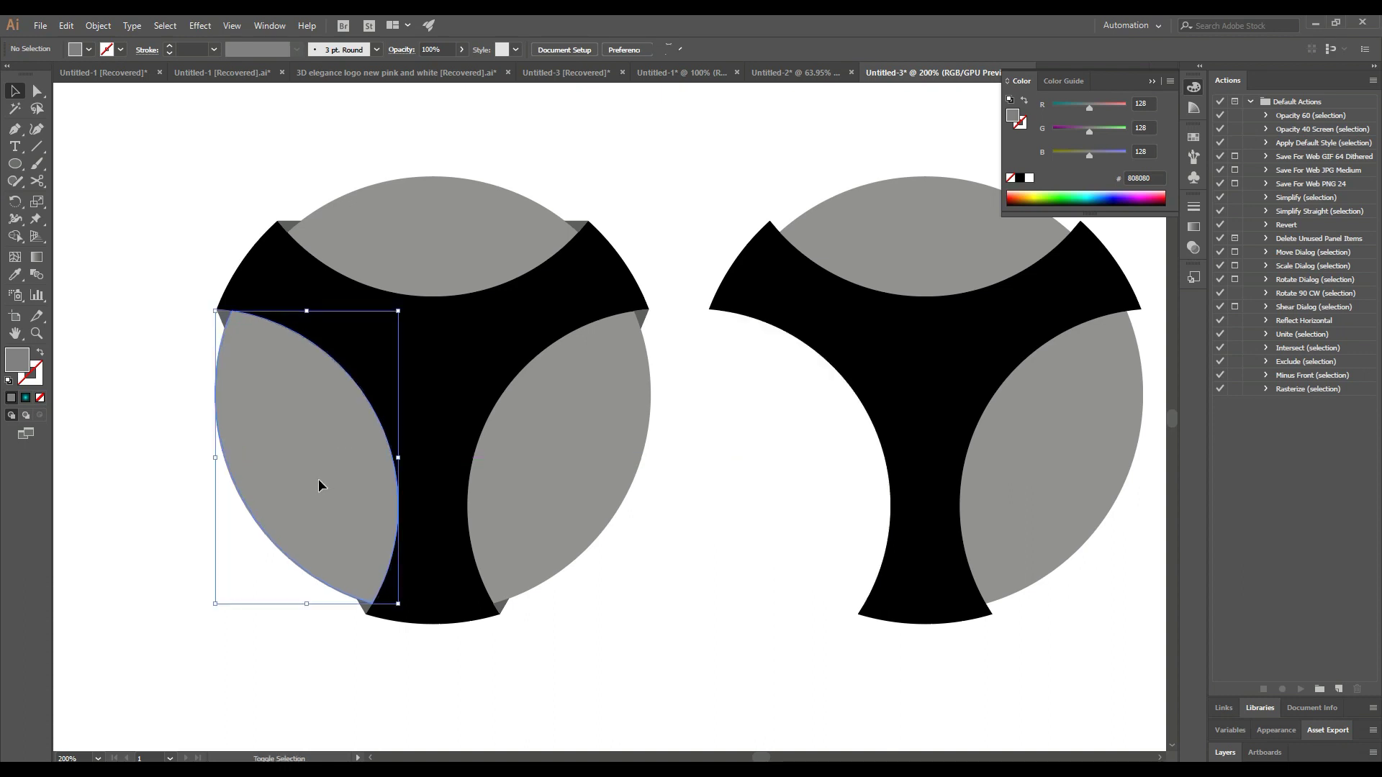
pyautogui.moveTo(286, 408); pyautogui.dragTo(275, 412)
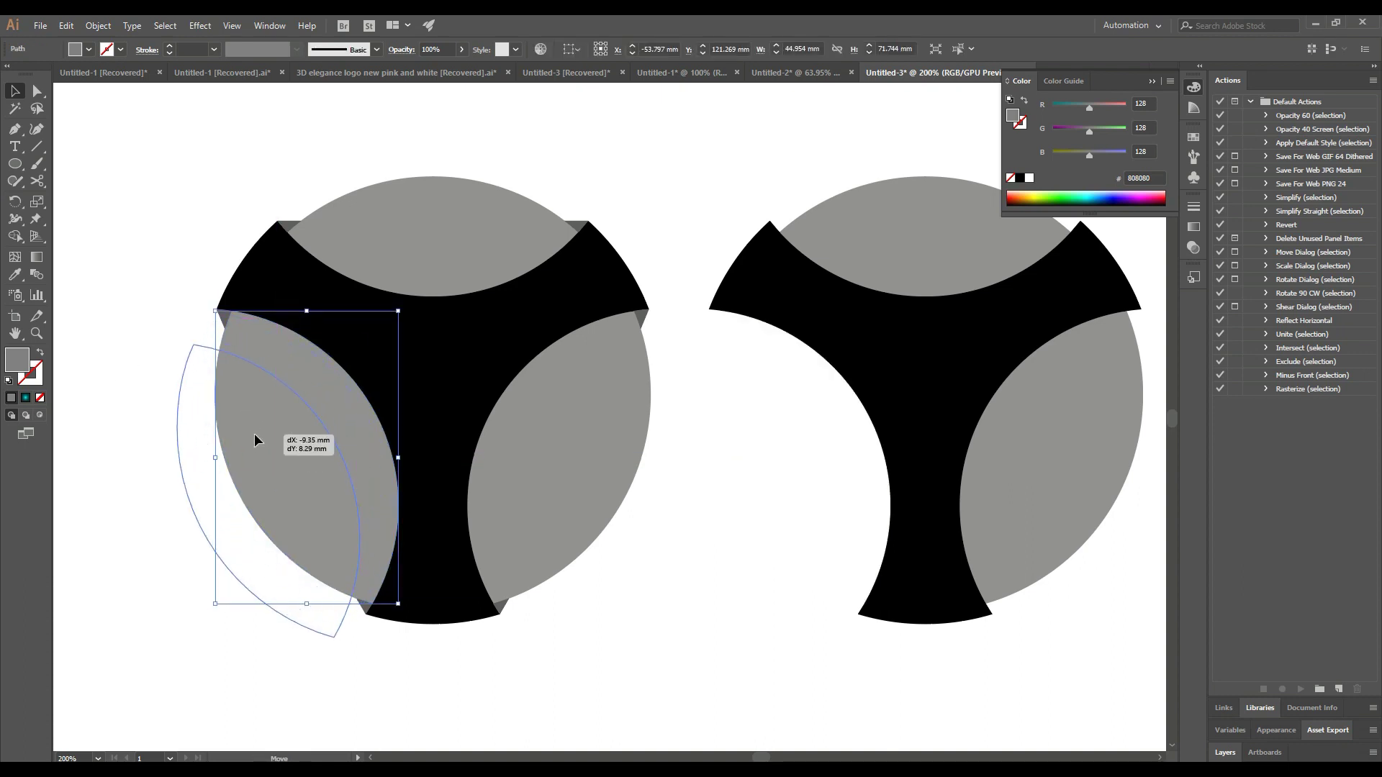
pyautogui.moveTo(262, 418); pyautogui.dragTo(263, 413)
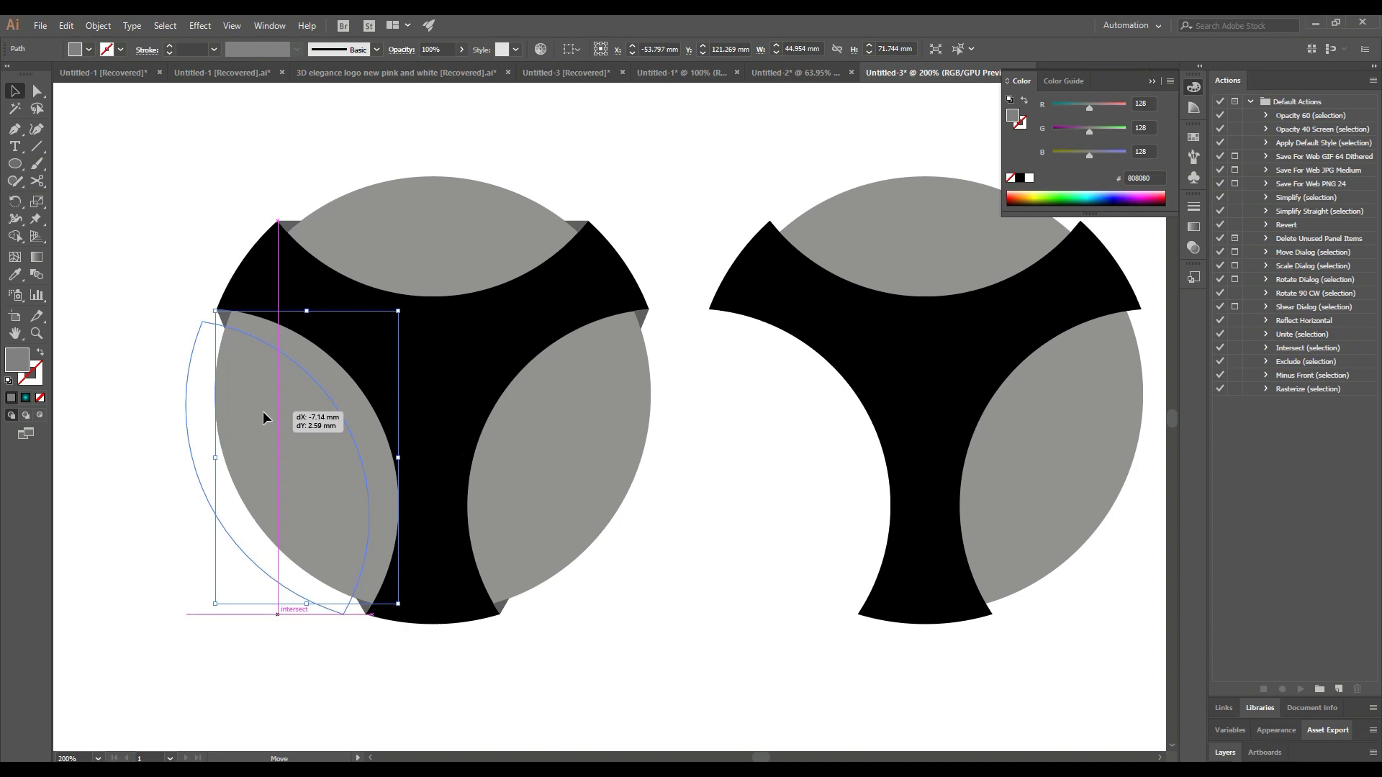
pyautogui.keyDown('shift'); pyautogui.click(350, 391); pyautogui.keyUp('shift')
pyautogui.hotkey('shift', 'm')
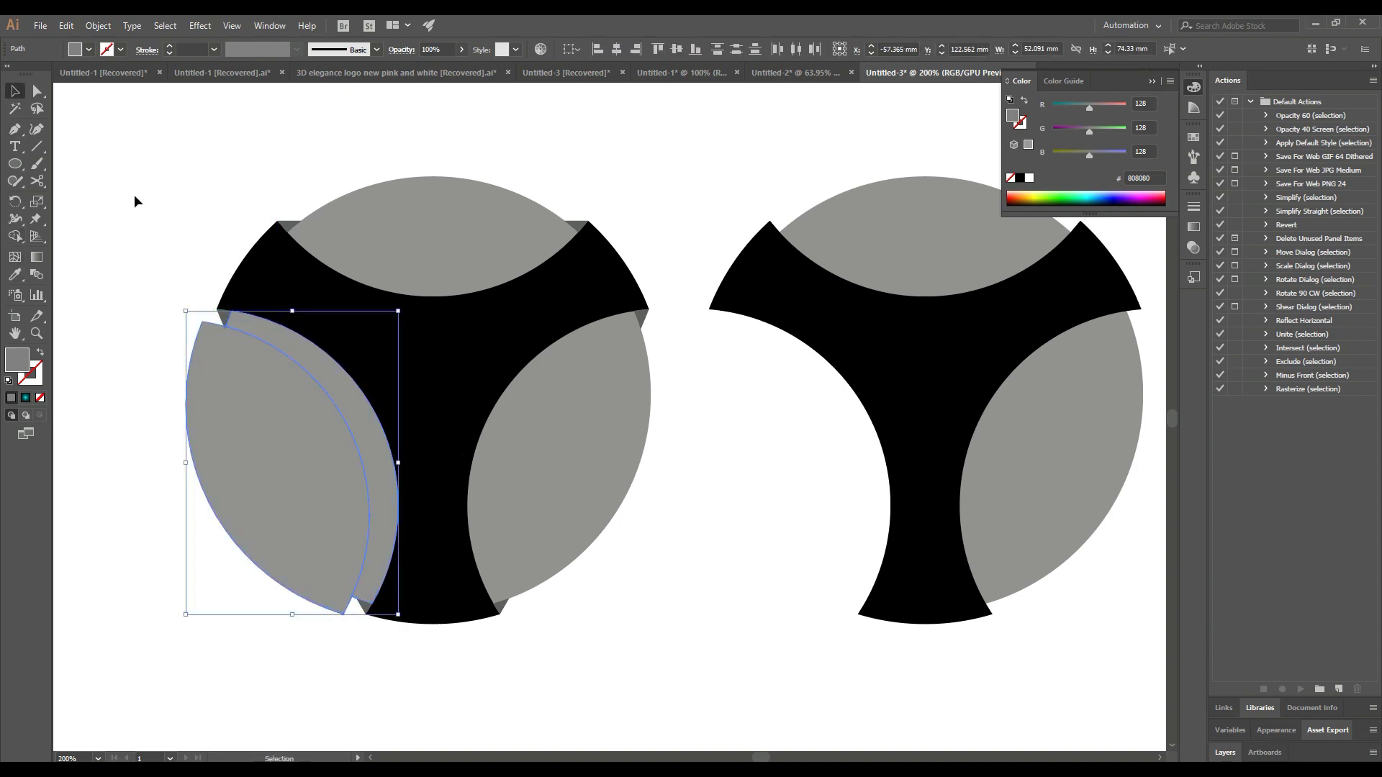
pyautogui.keyDown('alt'); pyautogui.click(202, 461); pyautogui.keyUp('alt')
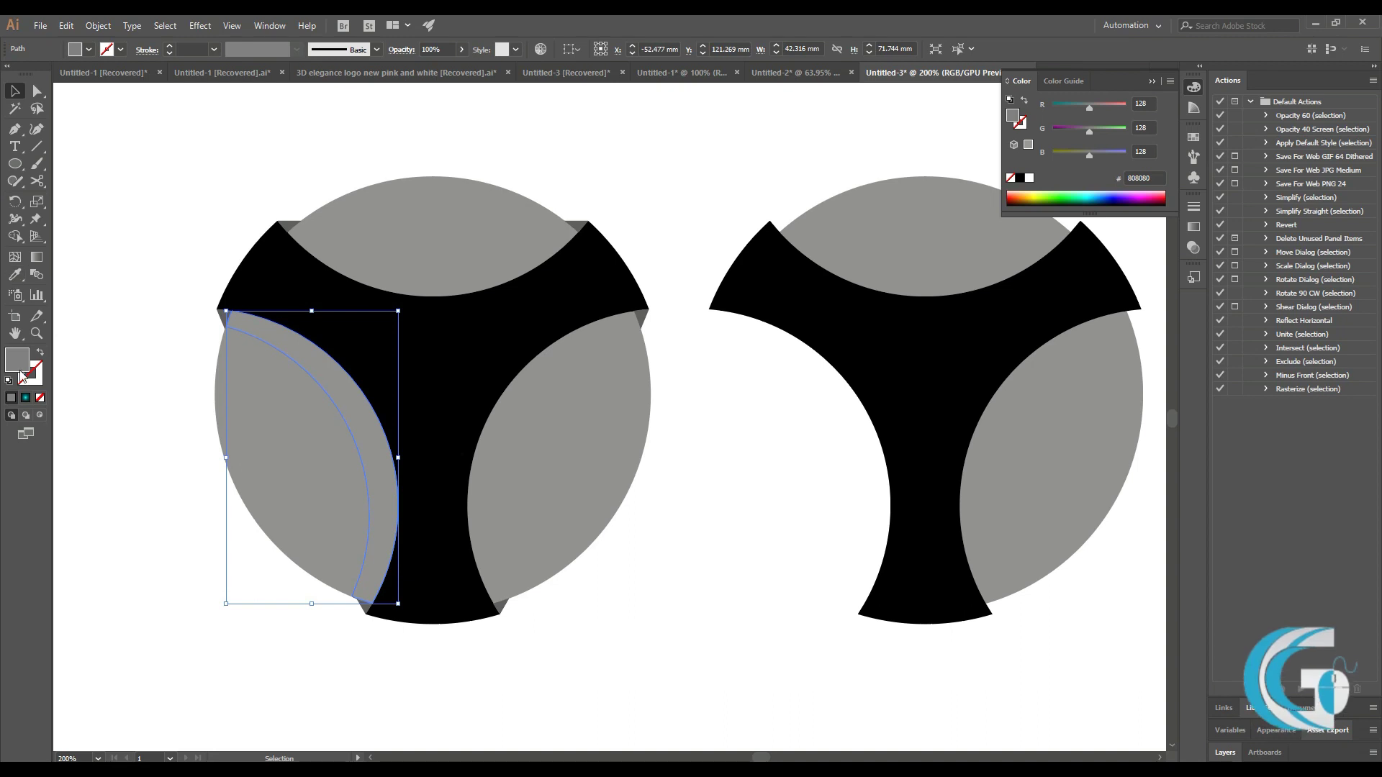
# Step: Fill the resulting crescent with darker grey #686868
pyautogui.doubleClick(17, 358)
pyautogui.write('686868')
pyautogui.click(861, 308)
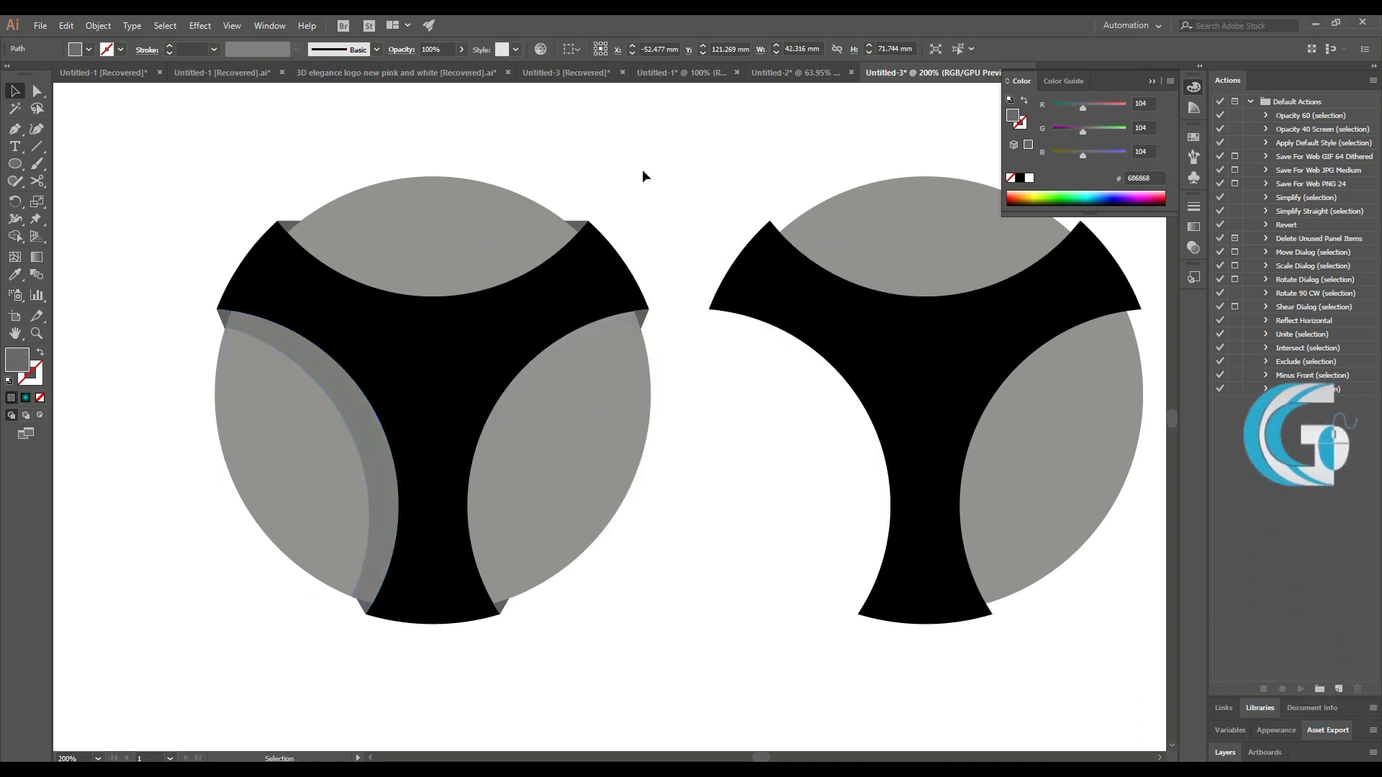
pyautogui.click(642, 170)
pyautogui.click(37, 333)
pyautogui.click(509, 478)
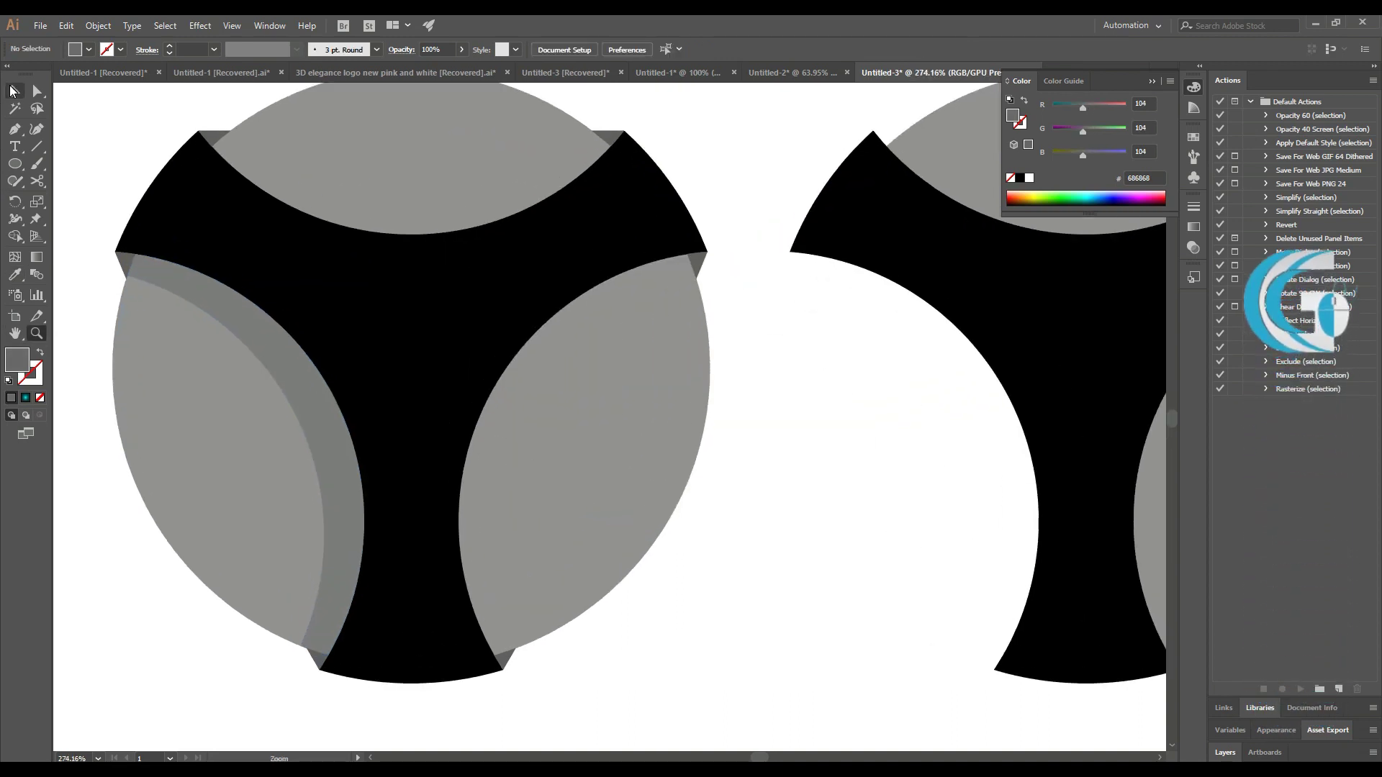
# Step: Reflect a copy of the crescent onto the right lobe's inner edge
pyautogui.click(292, 365)
pyautogui.rightClick(292, 365)
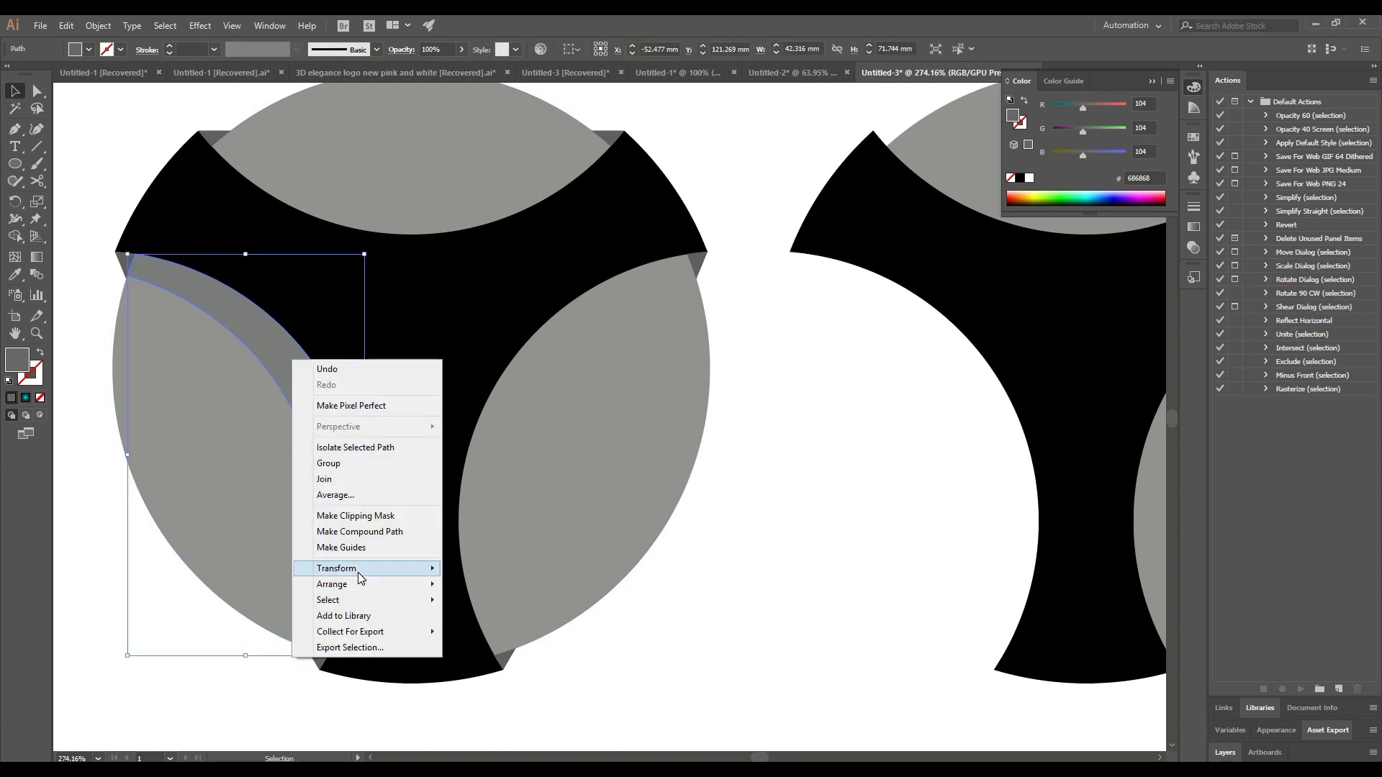
pyautogui.click(504, 531)
pyautogui.click(616, 487)
pyautogui.moveTo(186, 403); pyautogui.dragTo(512, 409)
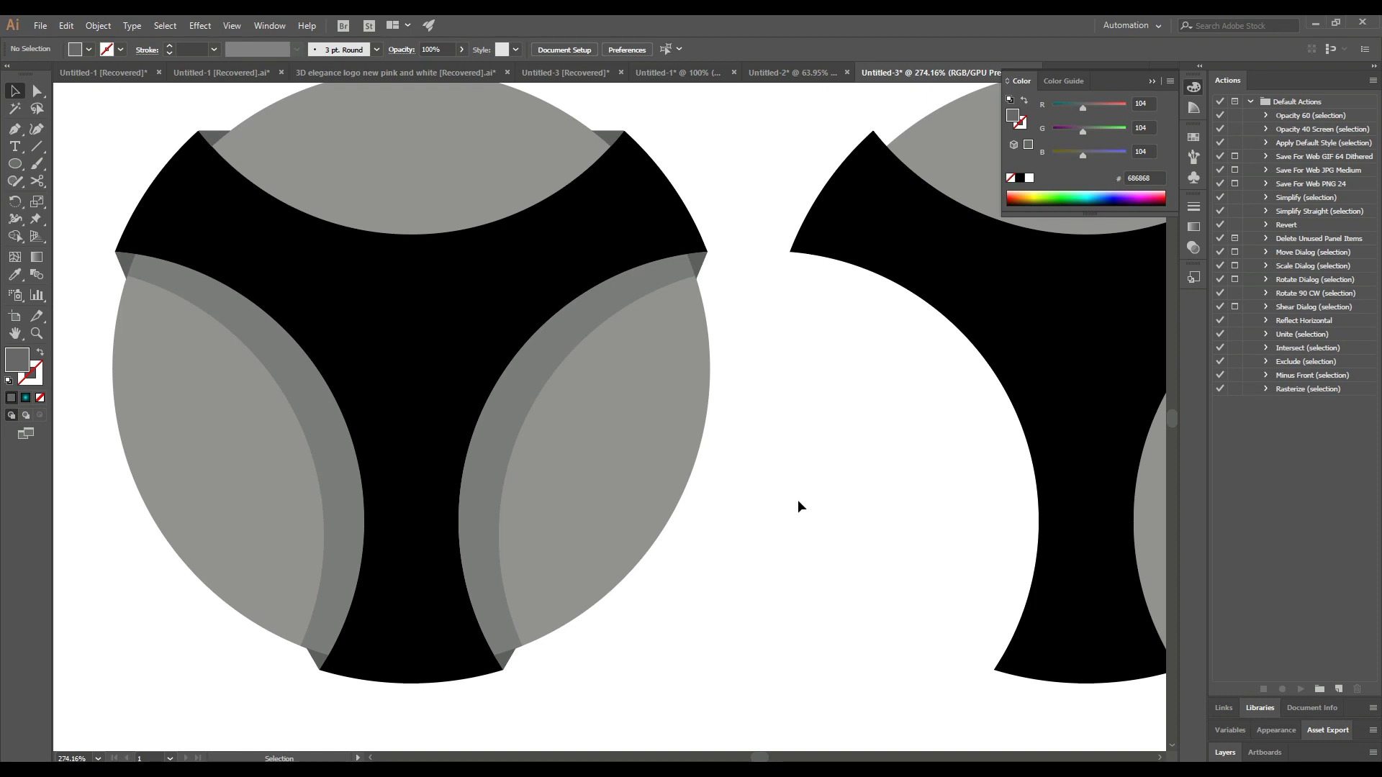
pyautogui.hotkey('ctrl', '-')
pyautogui.hotkey('ctrl', '-')
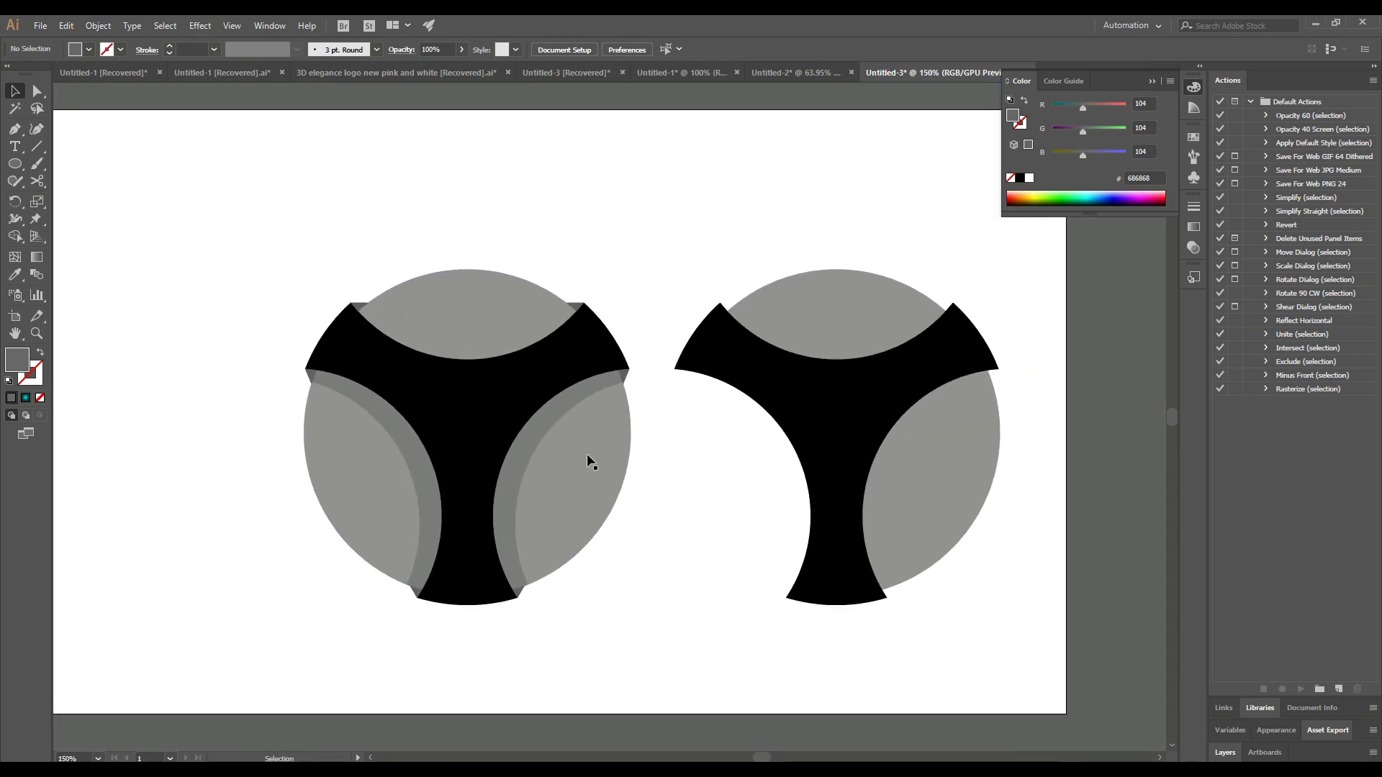
# Step: Cut the right logo's black Y with Scissors at its left arm tip and bottom-left corner
pyautogui.click(863, 438)
pyautogui.moveTo(863, 438); pyautogui.dragTo(883, 437)
pyautogui.click(679, 253)
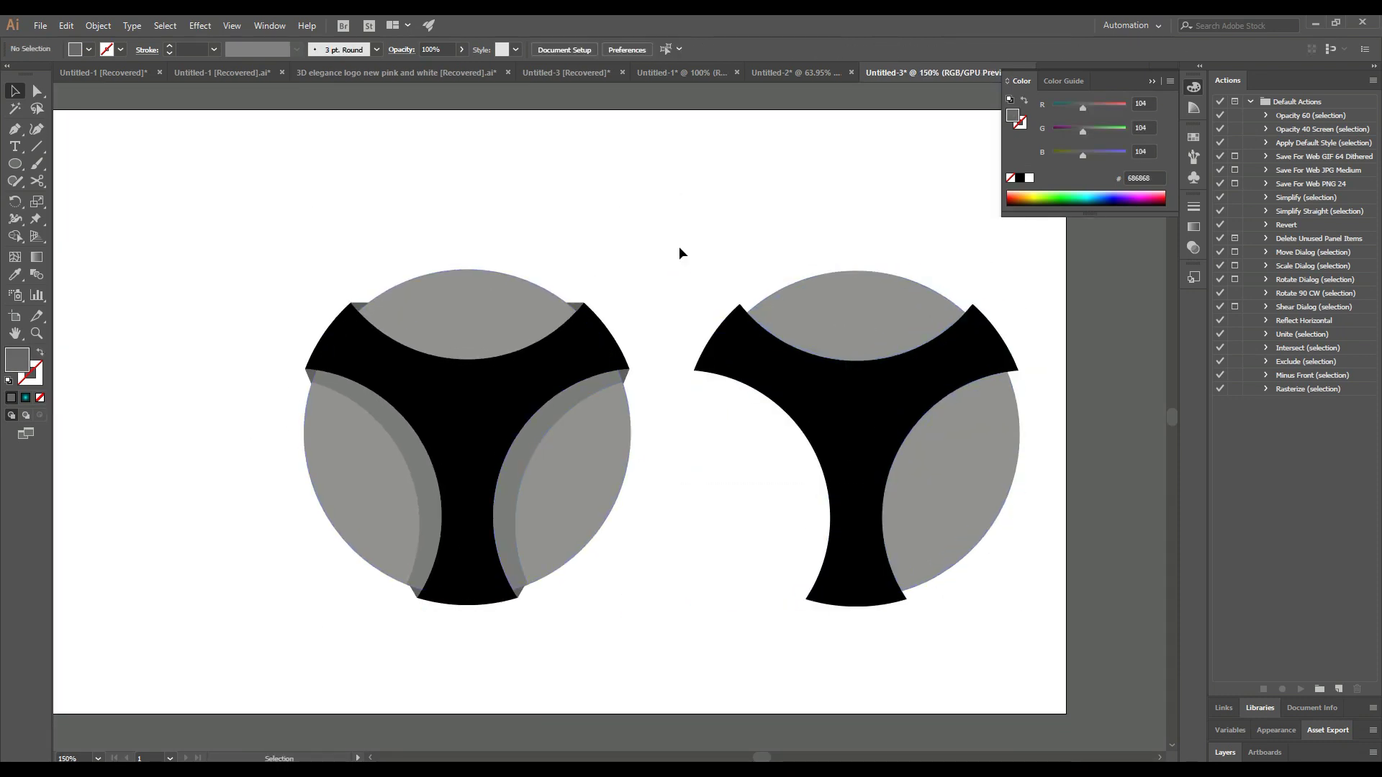
pyautogui.click(830, 418)
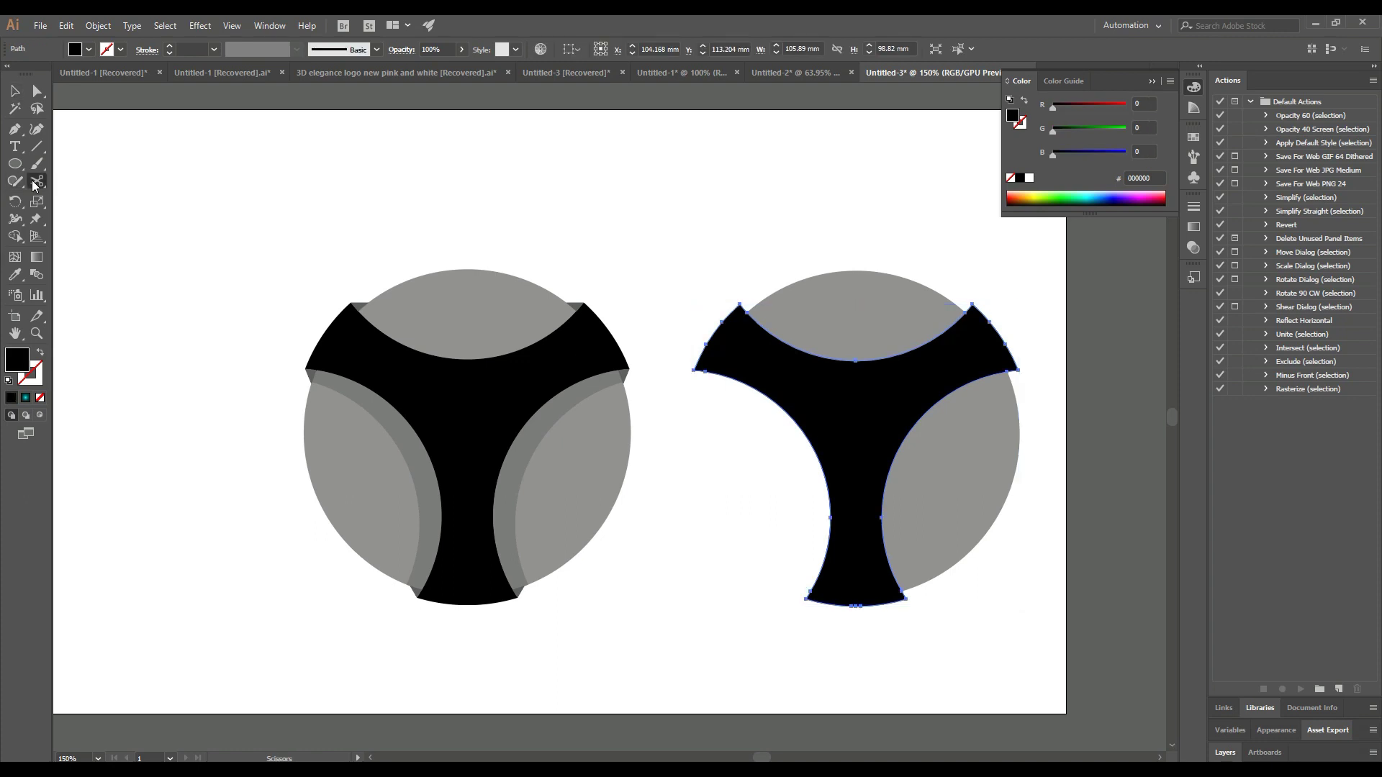
pyautogui.click(695, 370)
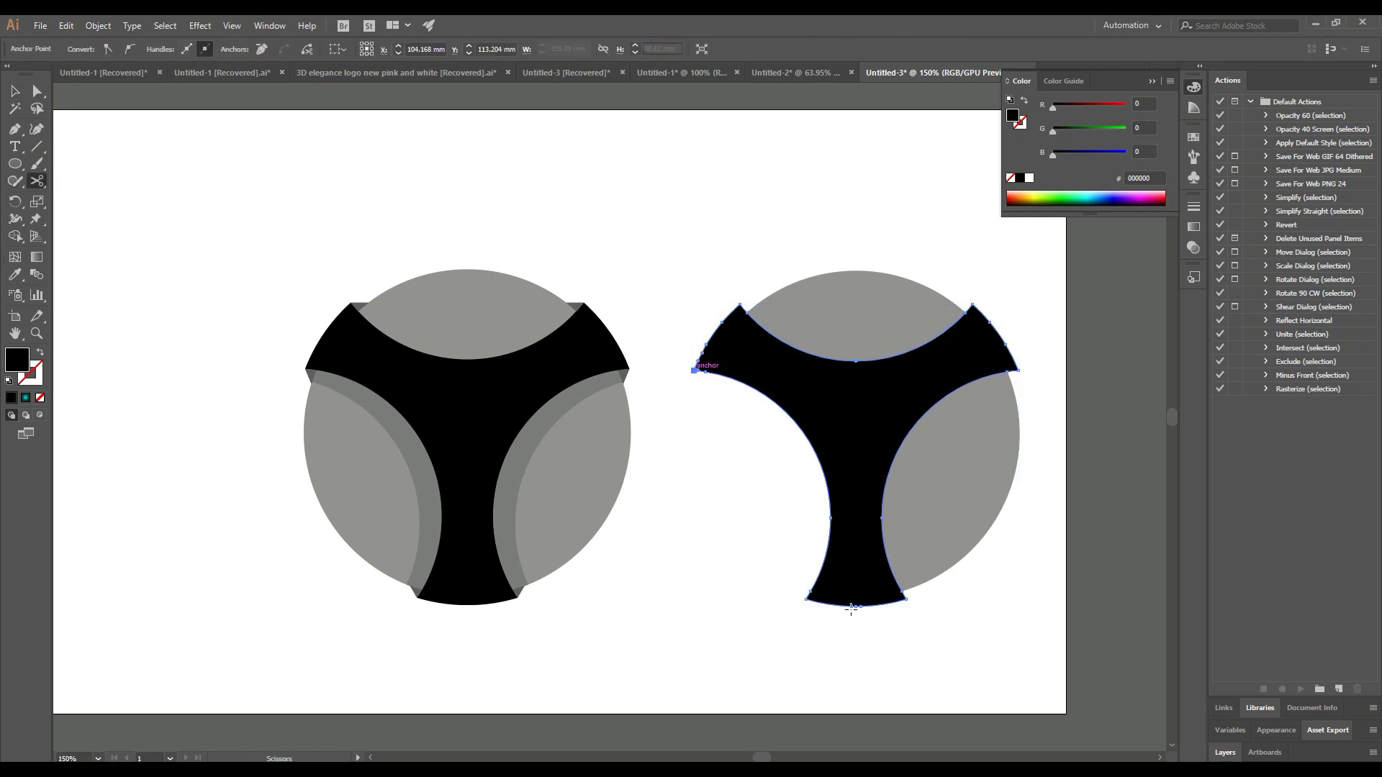
pyautogui.click(806, 599)
pyautogui.press('v')
pyautogui.moveTo(795, 495); pyautogui.dragTo(893, 497)
# Step: Make the thin sliver stroke-only and outline it, then bring it to the front on the left logo
pyautogui.click(757, 478)
pyautogui.press('x')
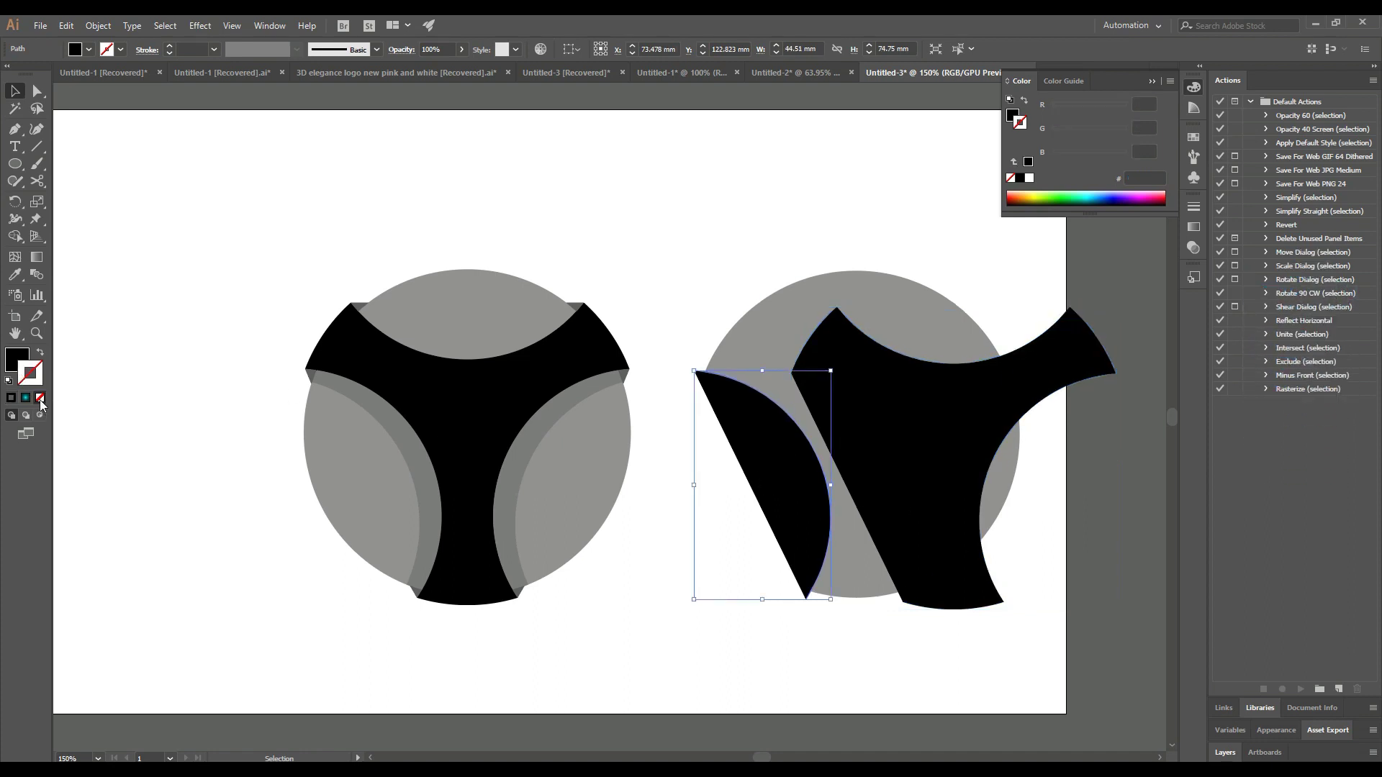
pyautogui.click(40, 394)
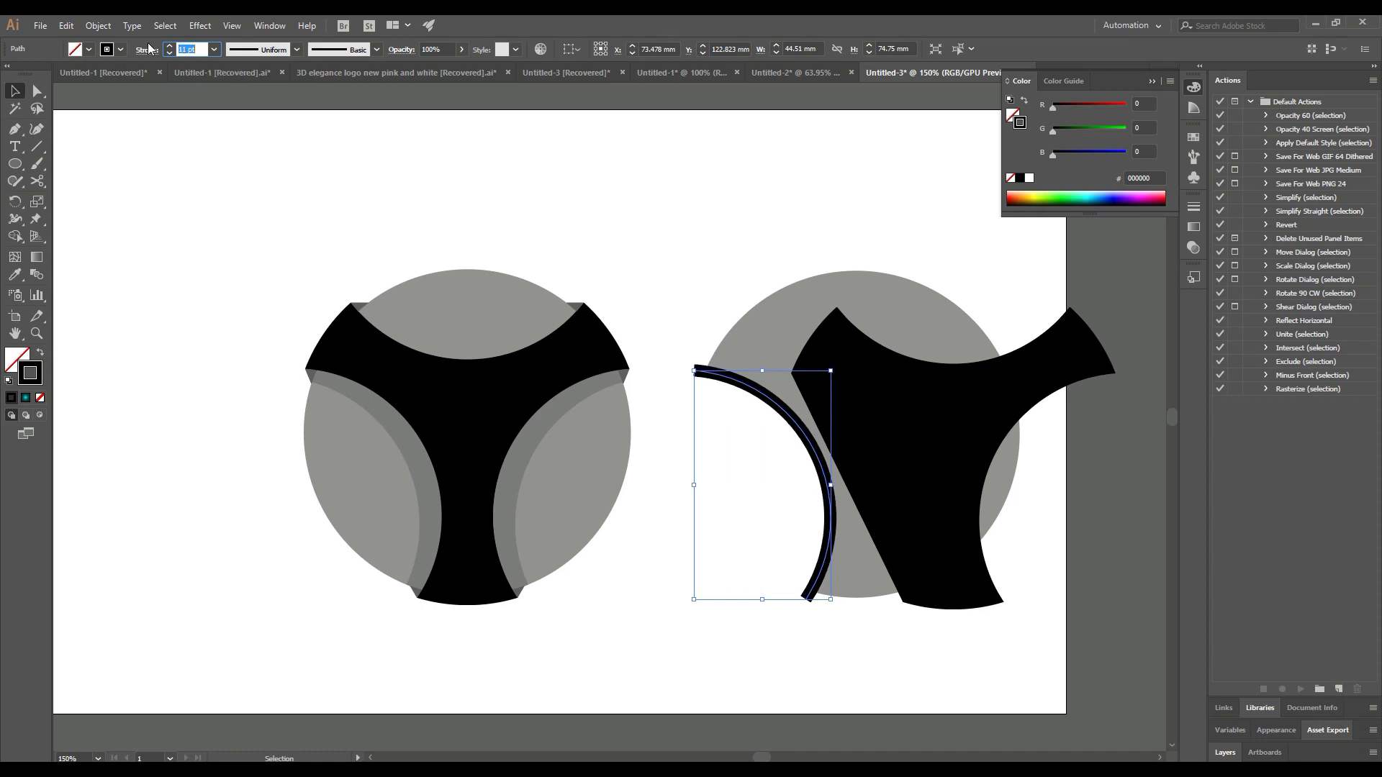
pyautogui.click(97, 25)
pyautogui.click(129, 208)
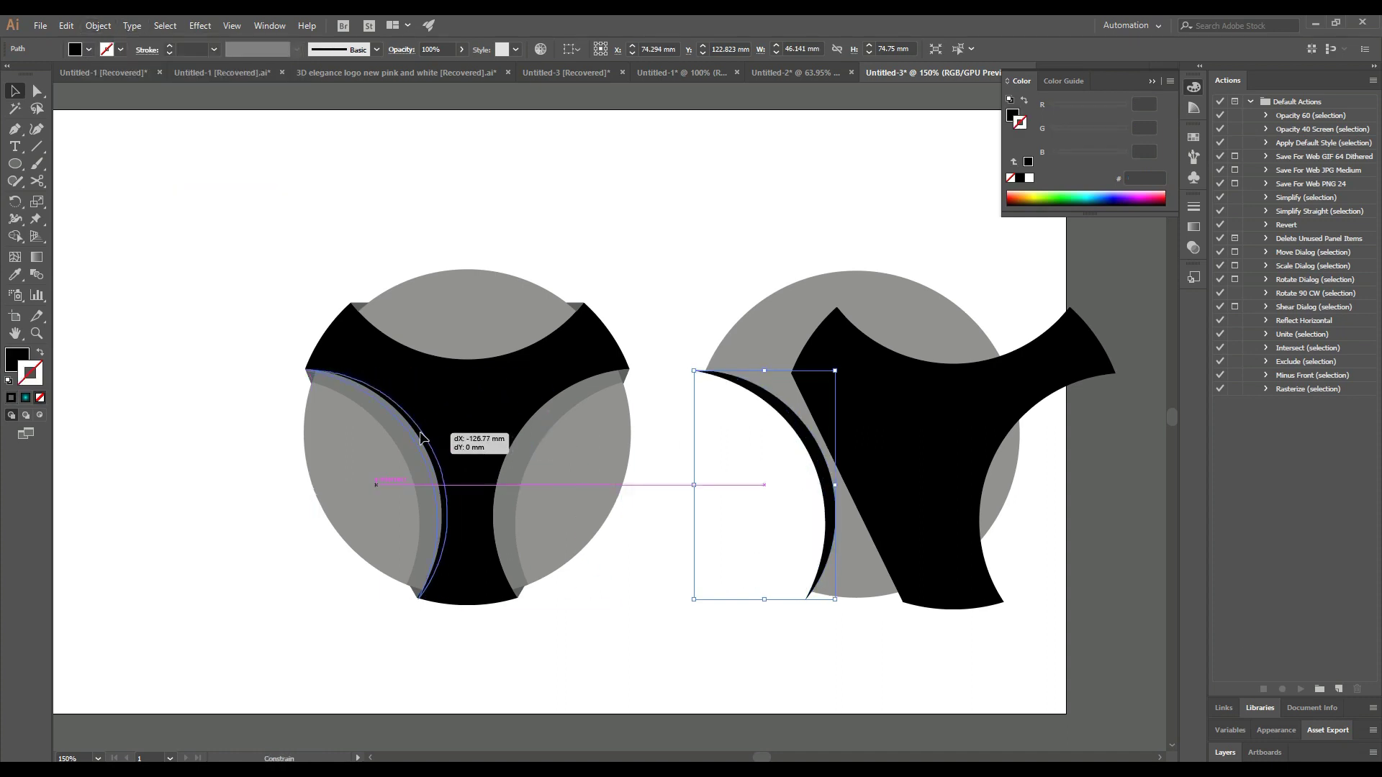
pyautogui.moveTo(422, 437); pyautogui.dragTo(422, 437)
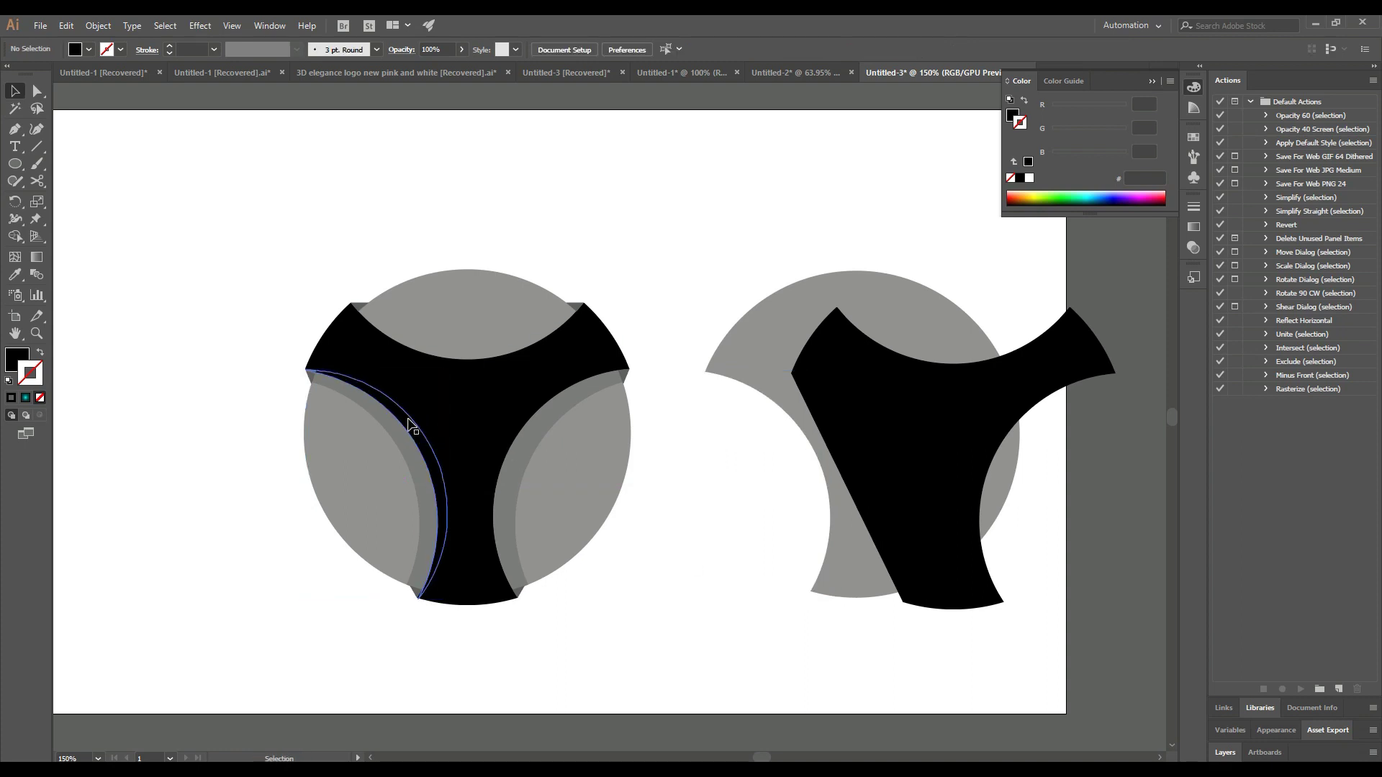
pyautogui.rightClick(408, 425)
pyautogui.click(604, 642)
# Step: Fill the left logo's Y with the teal radial gradient and stretch the glow wider
pyautogui.hscroll(-3, 455, 425)
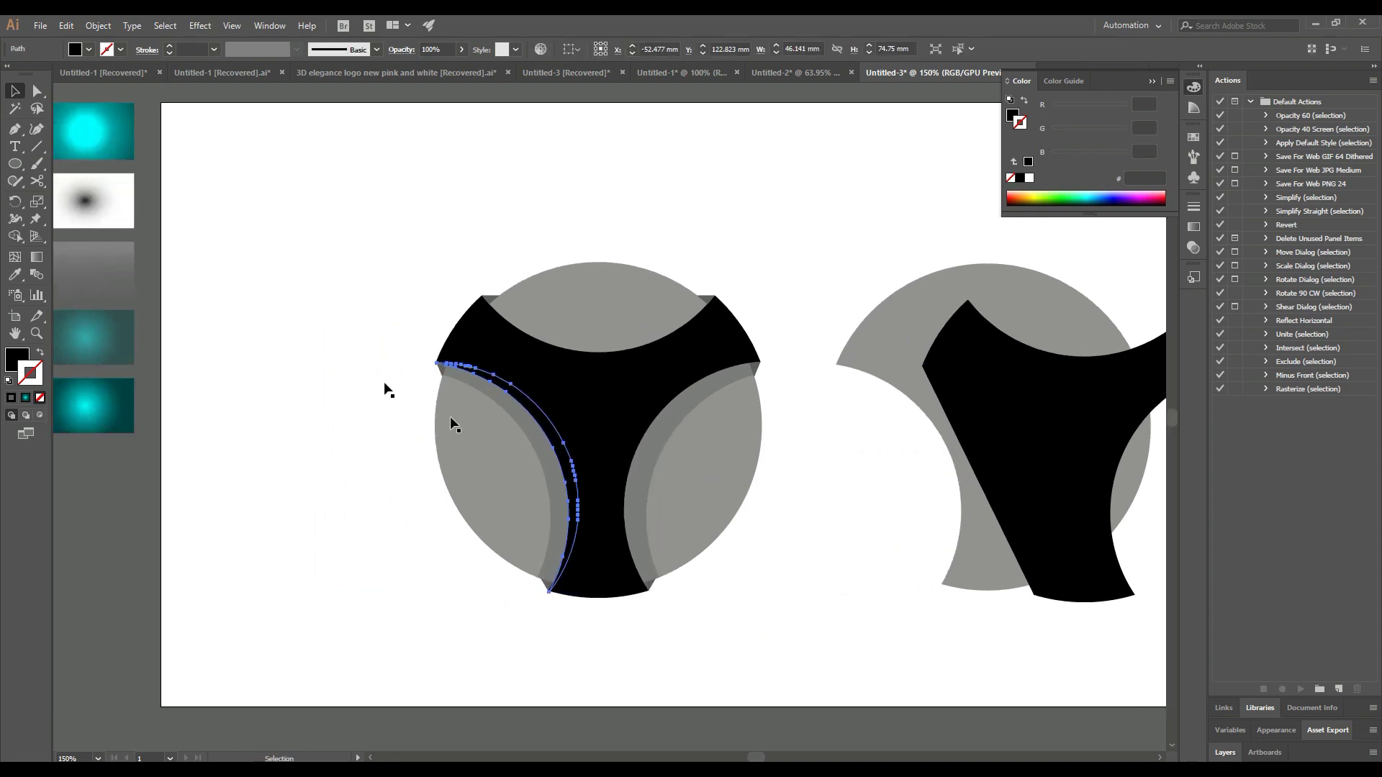
pyautogui.click(567, 437)
pyautogui.click(102, 410)
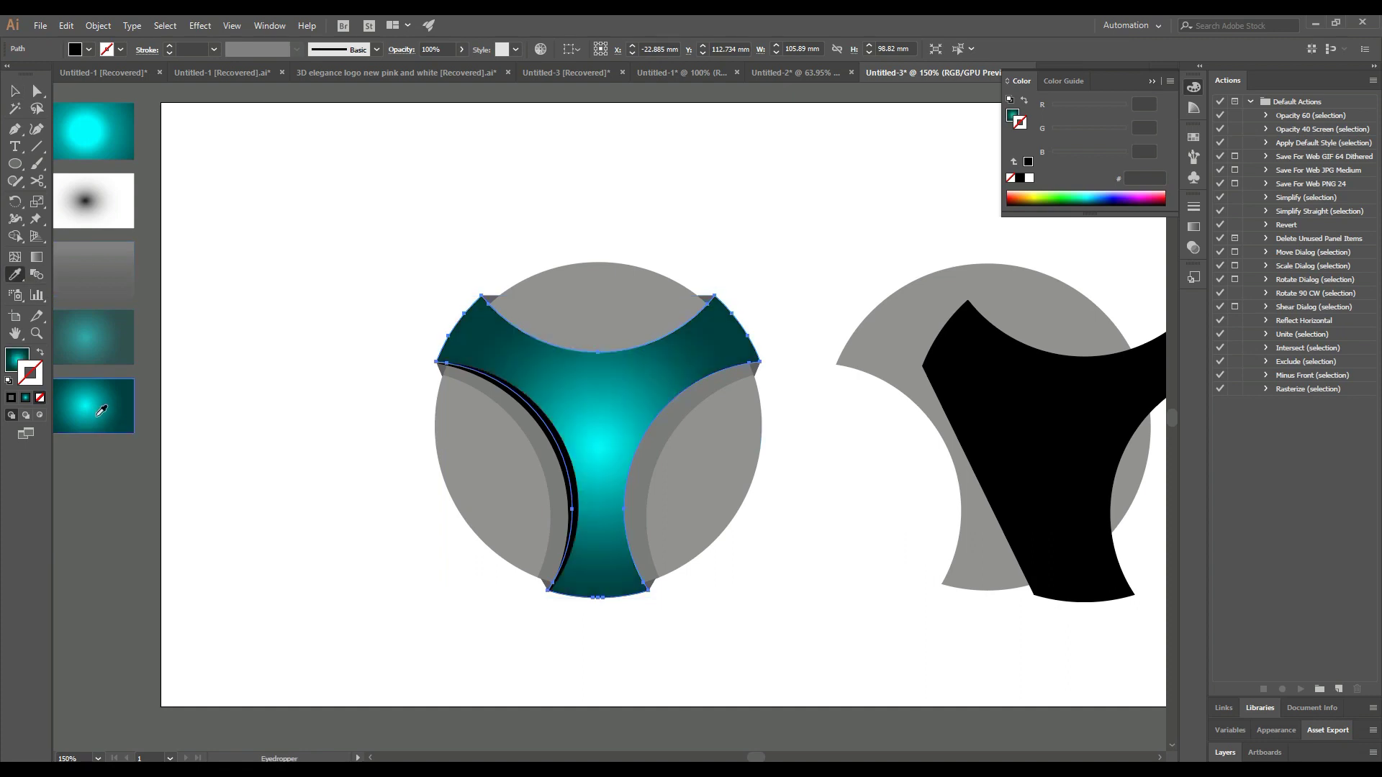
pyautogui.press('g')
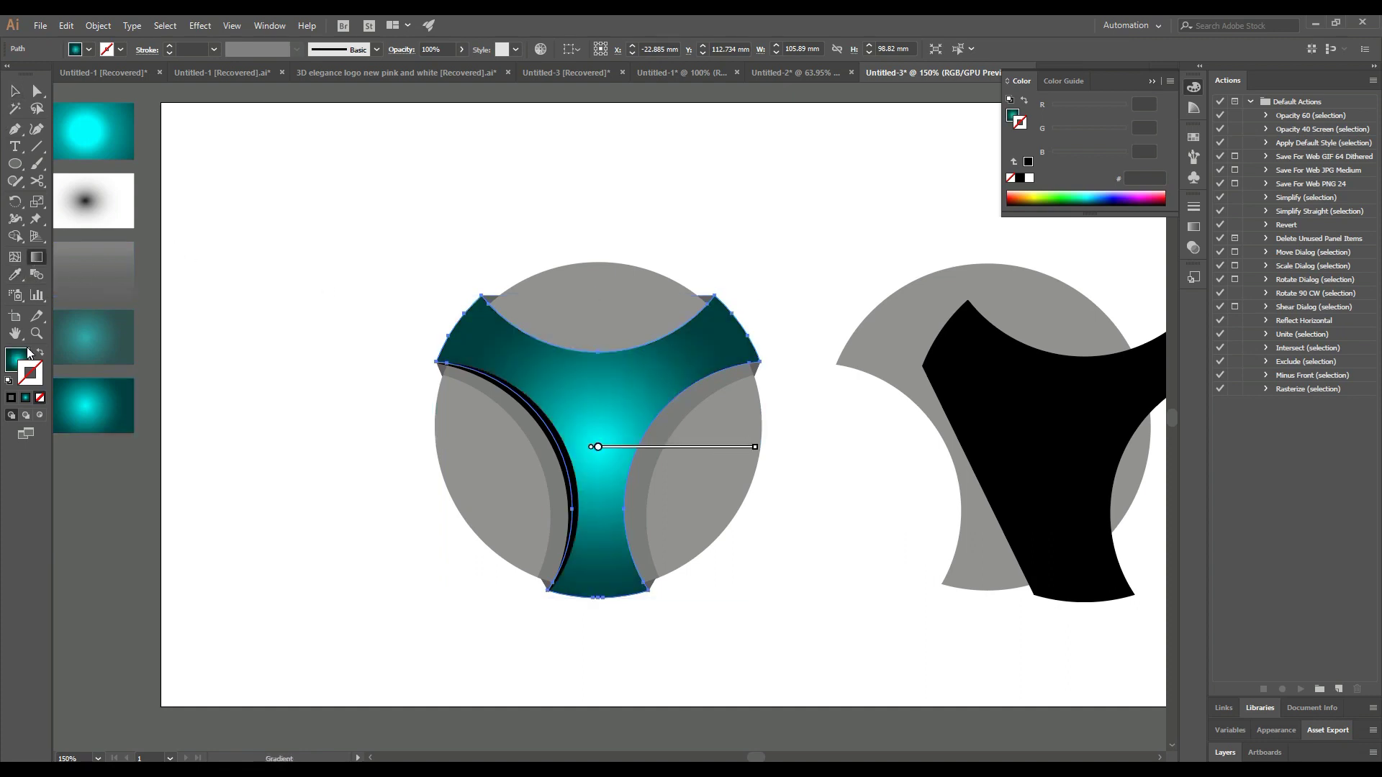
pyautogui.moveTo(756, 448); pyautogui.dragTo(843, 451)
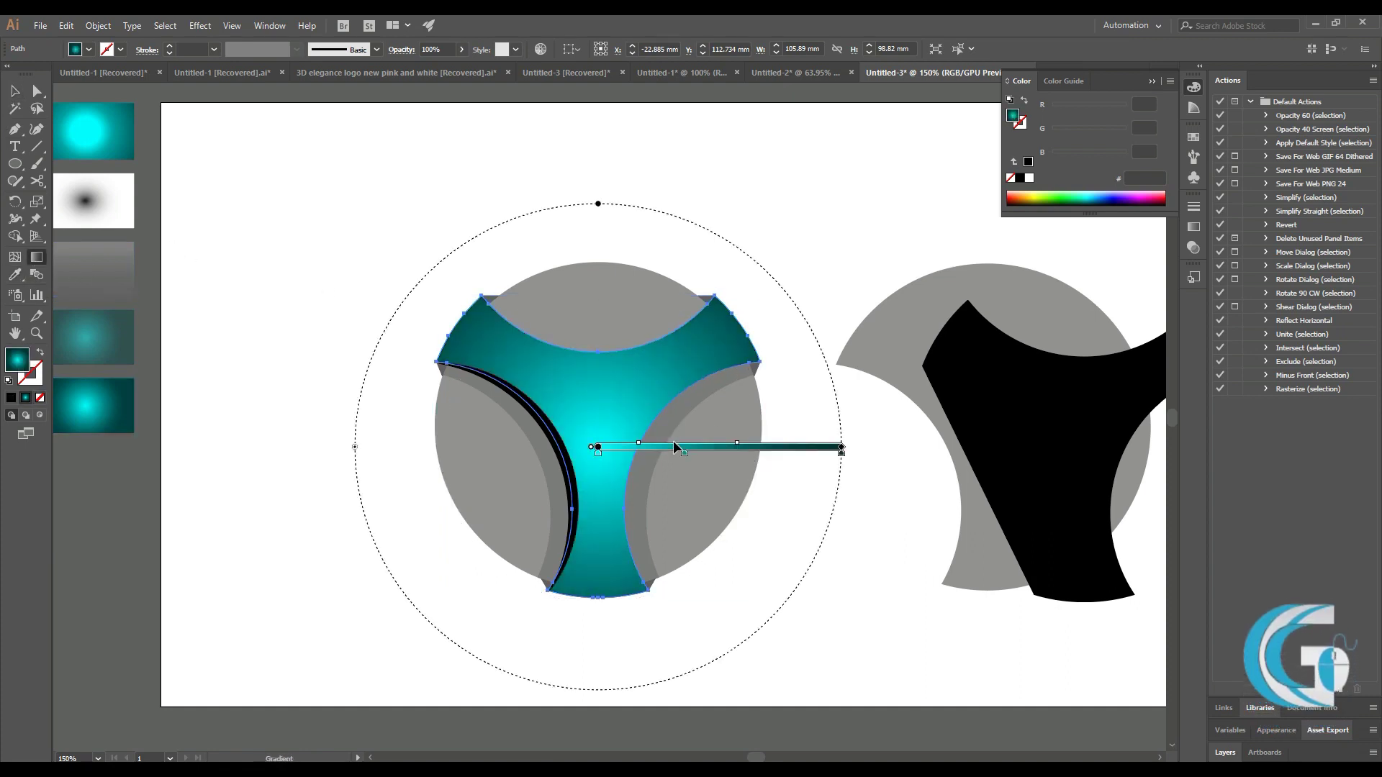
pyautogui.moveTo(684, 451); pyautogui.dragTo(680, 430)
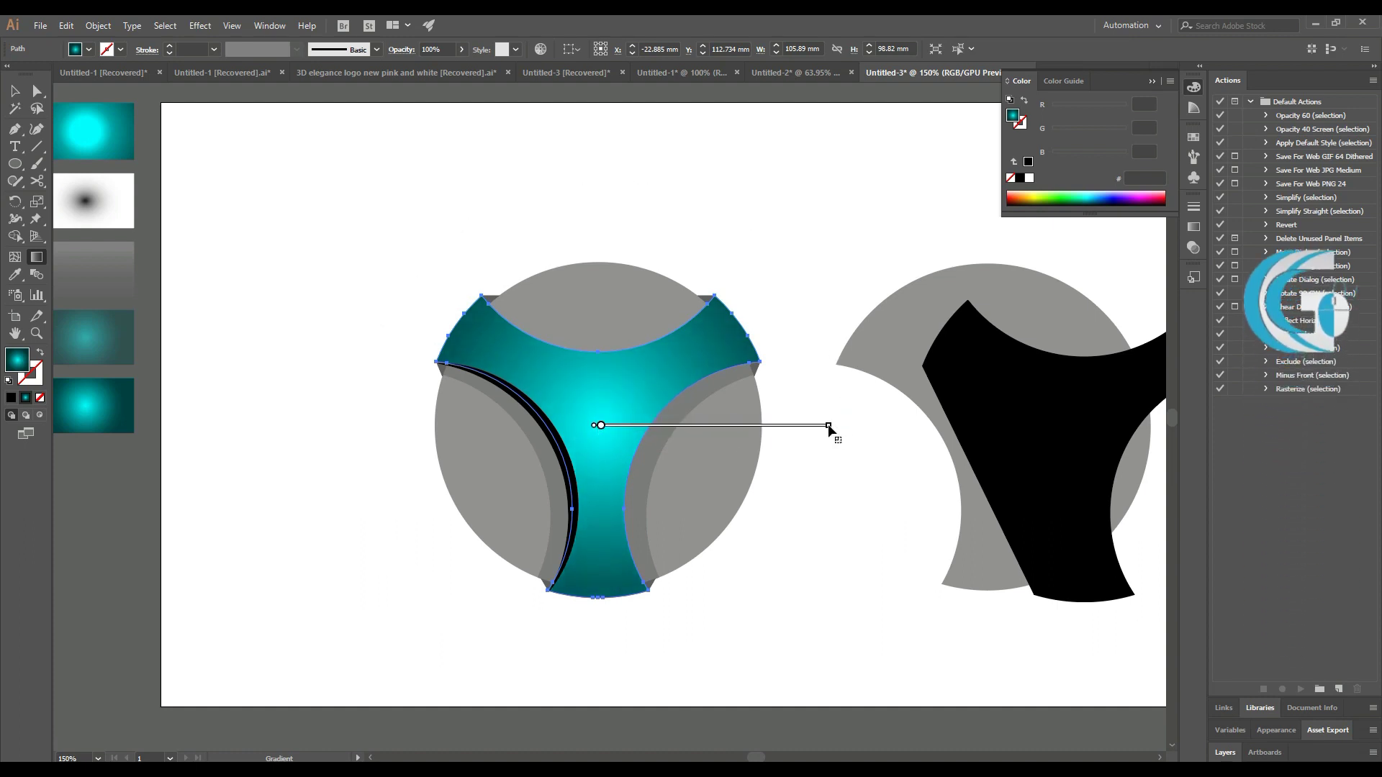
pyautogui.click(15, 90)
pyautogui.click(270, 180)
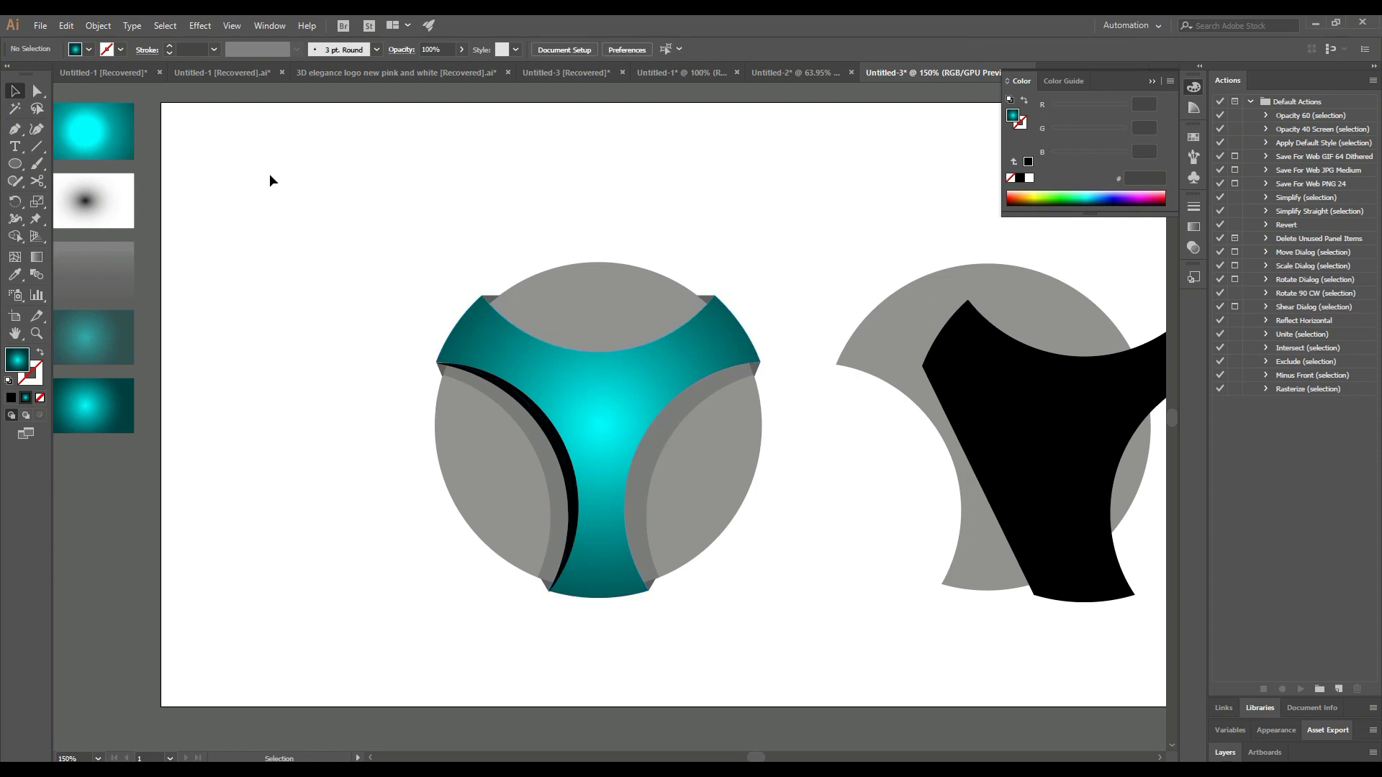
# Step: Give the dark crescent the teal gradient redrawn to blend into cyan, then move the black shape onto the grey circle
pyautogui.click(568, 467)
pyautogui.click(24, 272)
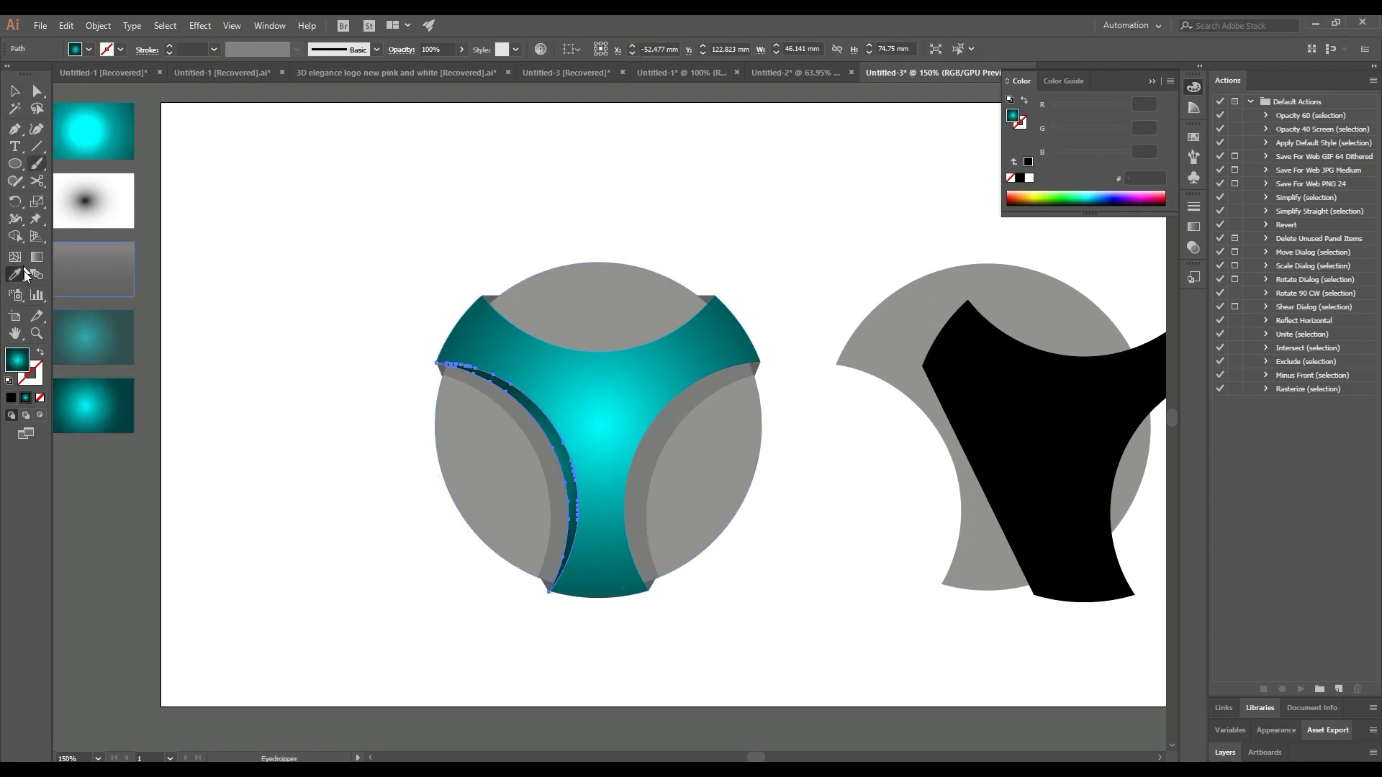
pyautogui.moveTo(555, 448); pyautogui.dragTo(715, 445)
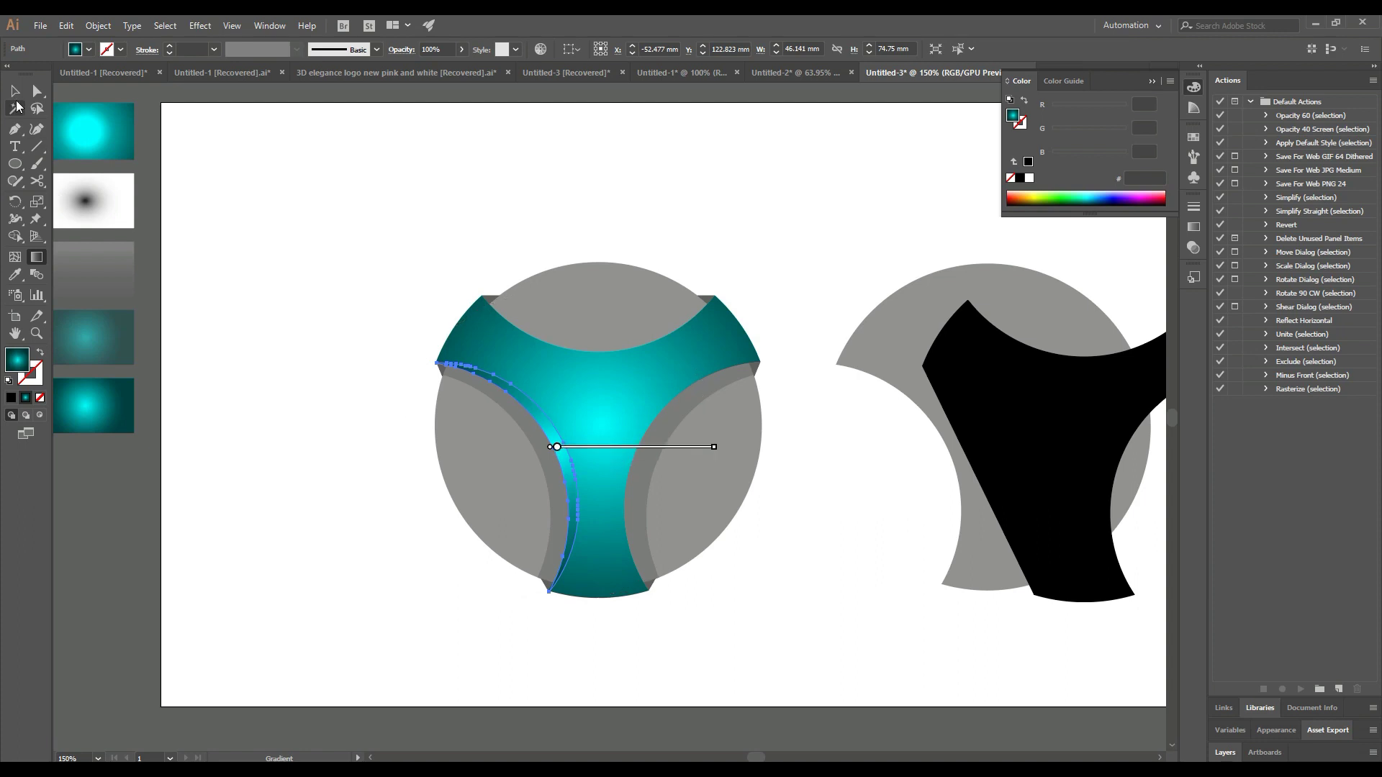
pyautogui.click(14, 91)
pyautogui.click(394, 278)
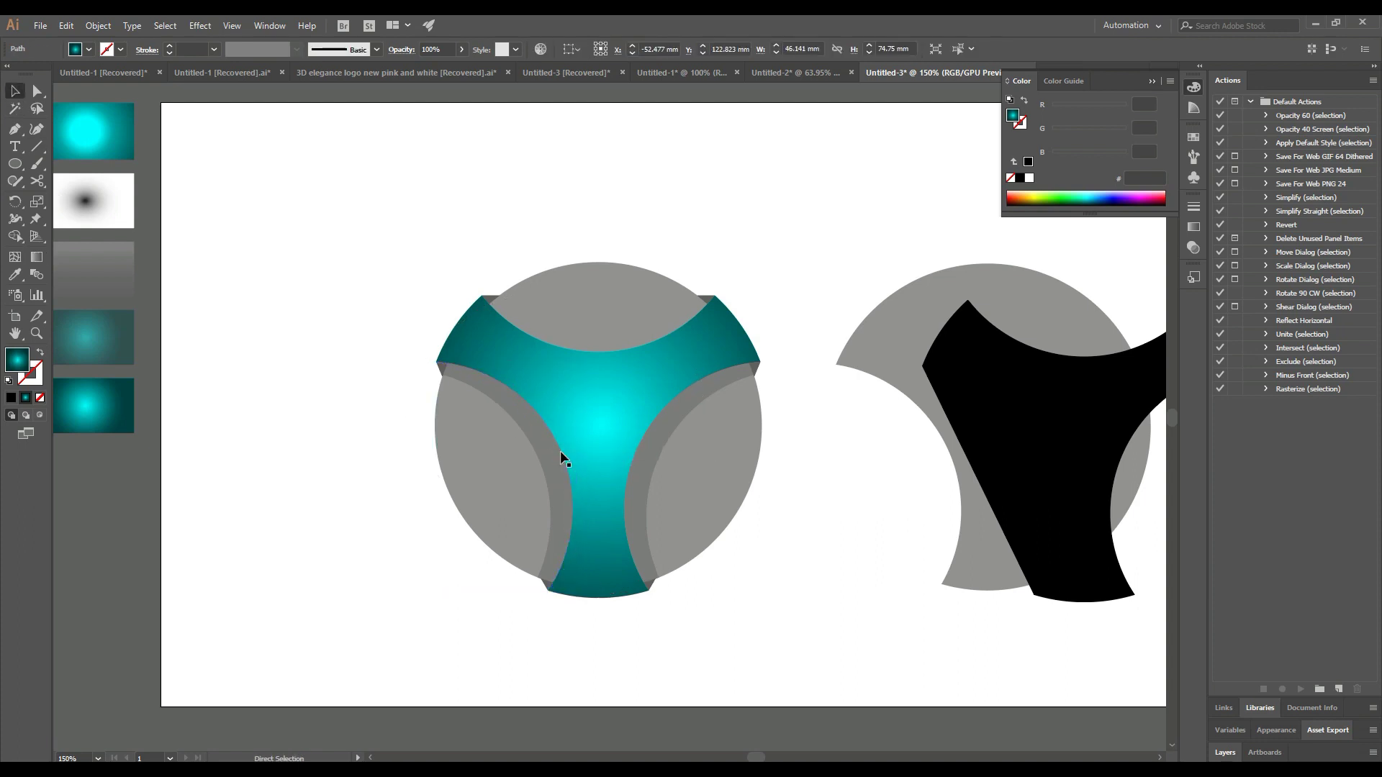
pyautogui.moveTo(1014, 458)
pyautogui.mouseDown()
pyautogui.moveTo(911, 421)
pyautogui.moveTo(857, 447)
pyautogui.mouseUp()
# Step: Scissor-cut a crescent piece from the black shape and switch it to a teal-gradient stroke with no fill
pyautogui.press('c')
pyautogui.click(1047, 351)
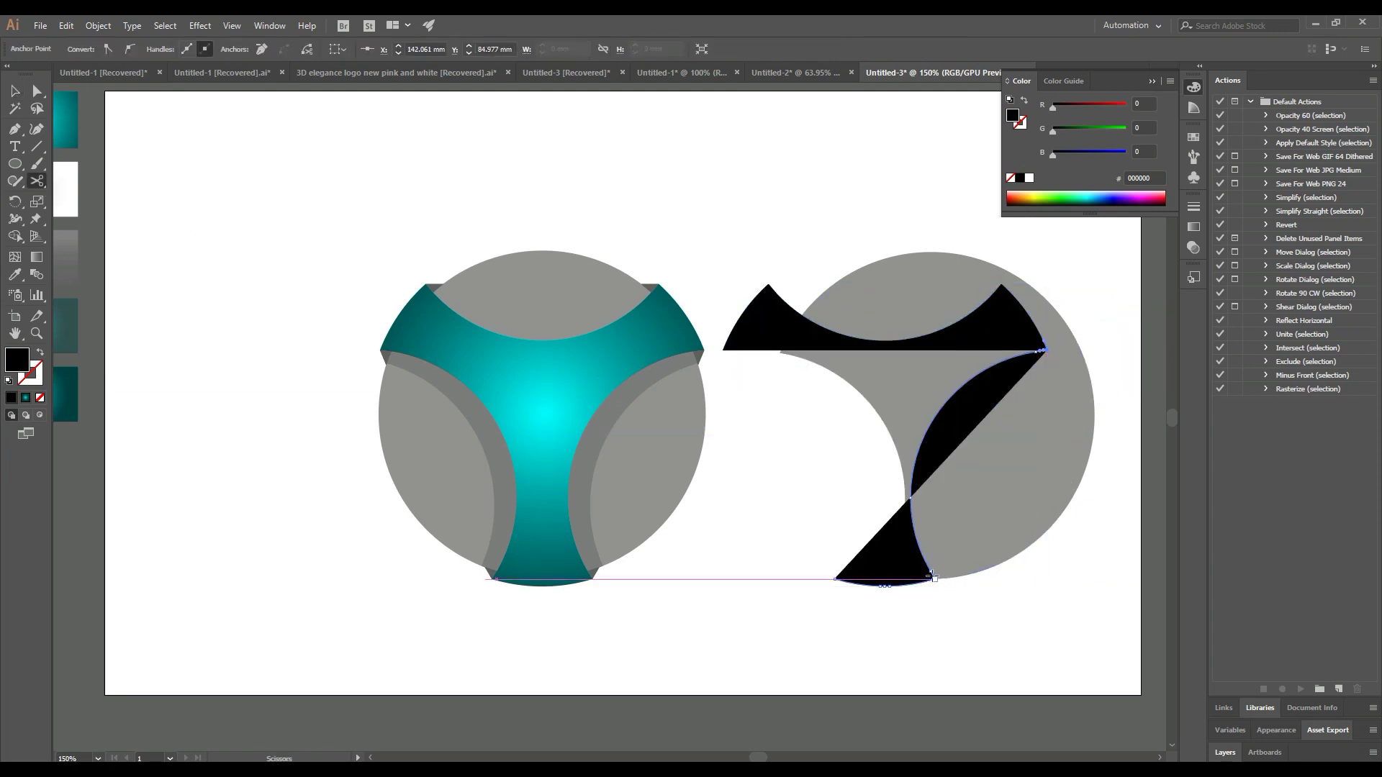
pyautogui.click(934, 578)
pyautogui.moveTo(926, 562); pyautogui.dragTo(800, 576)
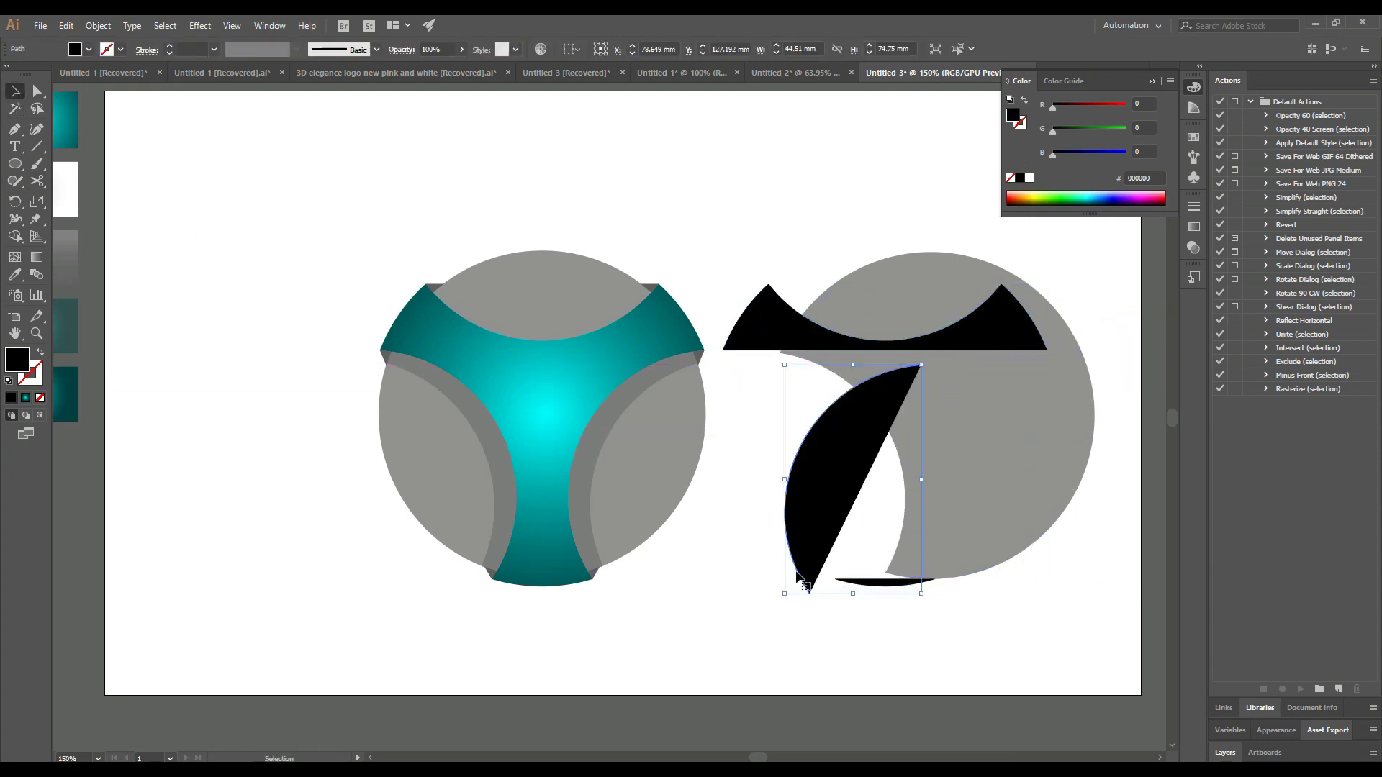
pyautogui.click(40, 397)
pyautogui.click(32, 376)
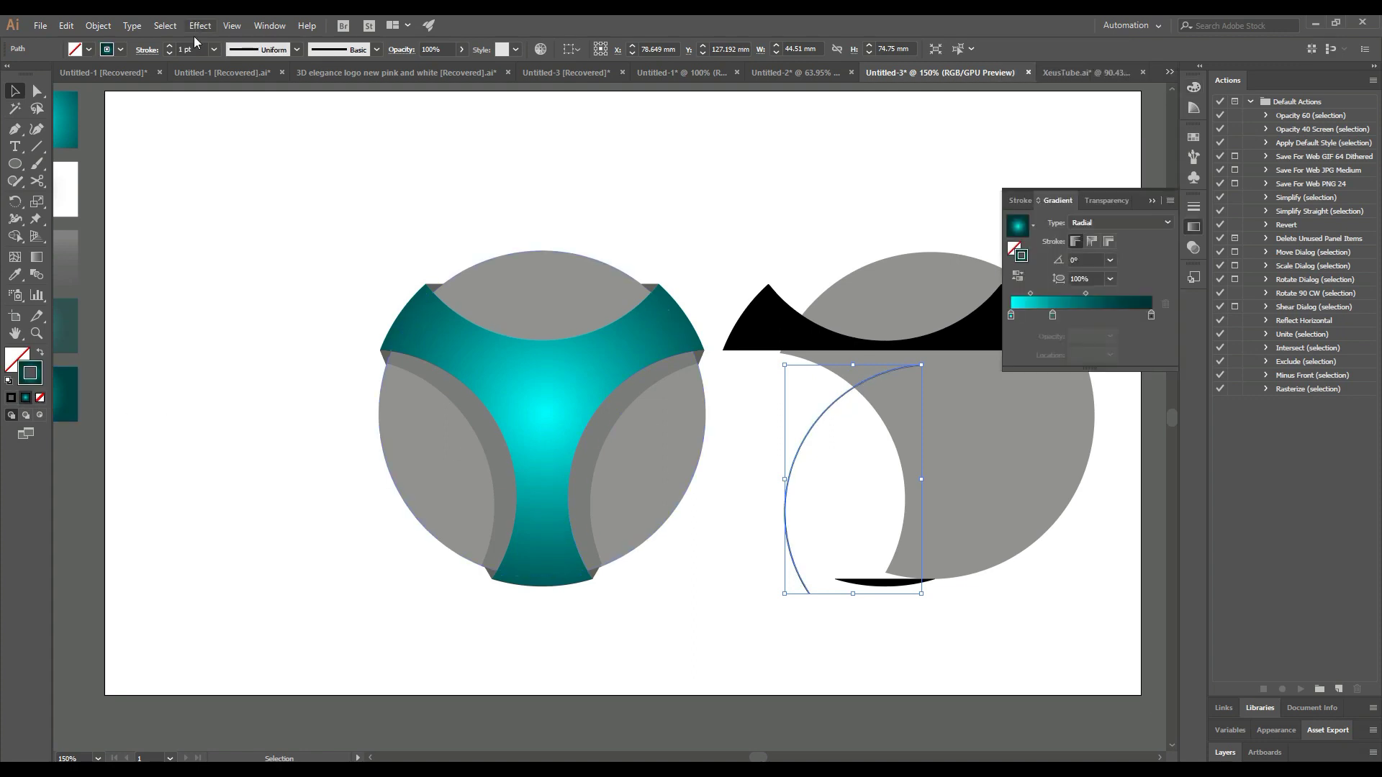
# Step: Give the arc a 7 pt tapered width profile and place it on the Y's right arm edge
pyautogui.click(296, 49)
pyautogui.click(248, 91)
pyautogui.write('7')
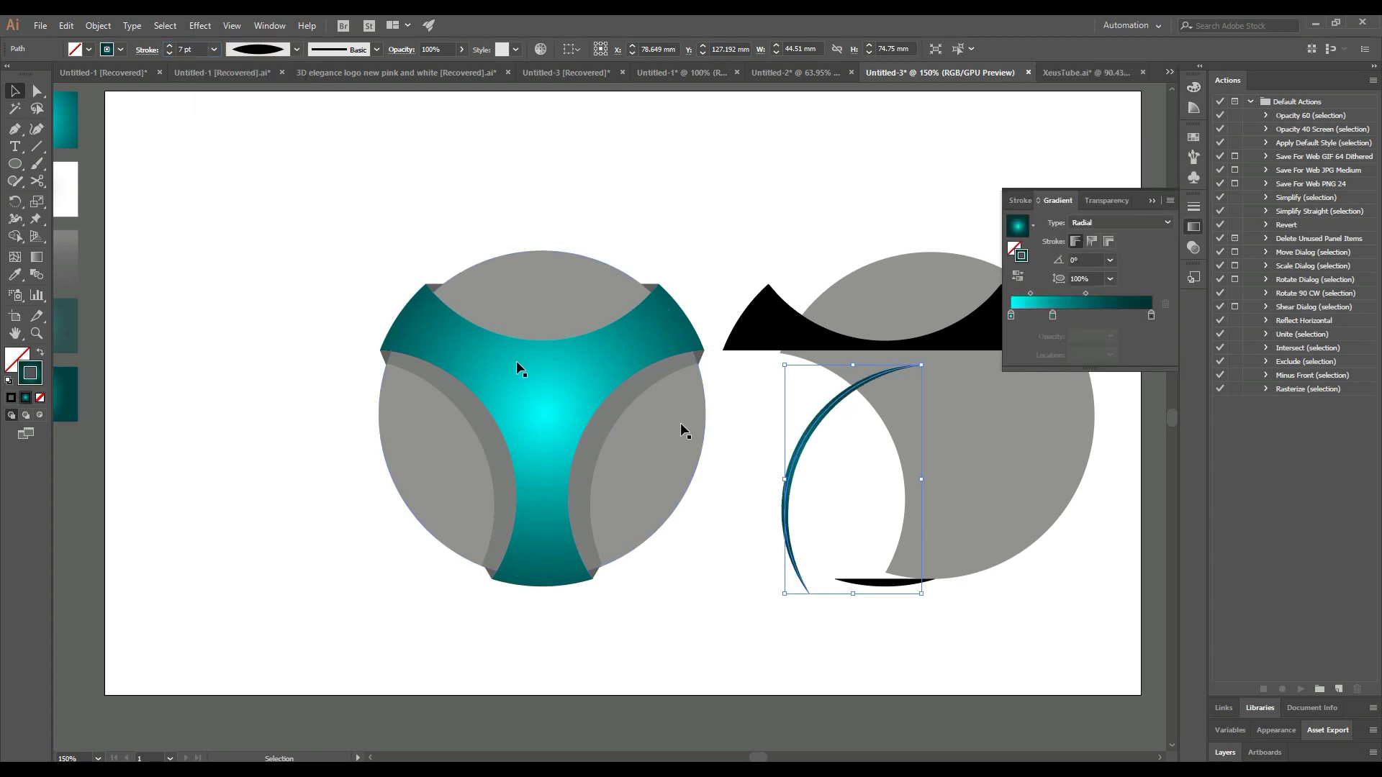
pyautogui.moveTo(822, 412)
pyautogui.mouseDown()
pyautogui.moveTo(613, 413)
pyautogui.moveTo(603, 400)
pyautogui.moveTo(691, 438)
pyautogui.mouseUp()
pyautogui.press('z')
pyautogui.click(16, 92)
pyautogui.hotkey('ctrl', 'shift', 'a')
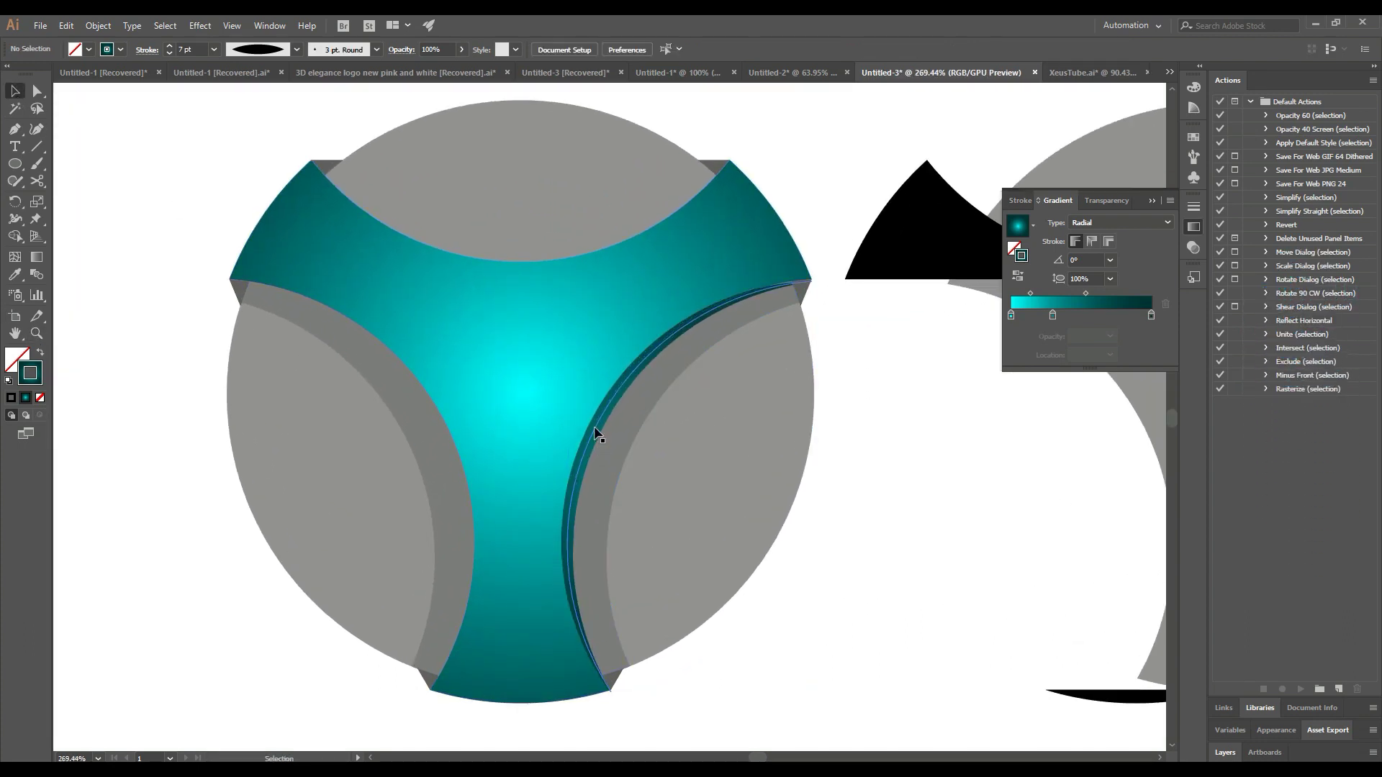
pyautogui.click(857, 461)
# Step: Send the tapered arc backward behind the grey shape
pyautogui.click(614, 391)
pyautogui.rightClick(615, 391)
pyautogui.click(799, 614)
pyautogui.rightClick(590, 463)
pyautogui.click(785, 713)
pyautogui.click(814, 503)
pyautogui.click(1033, 432)
# Step: Reflect a copy of the tapered arc and move it onto the Y's left arm
pyautogui.hscroll(2, 791, 432)
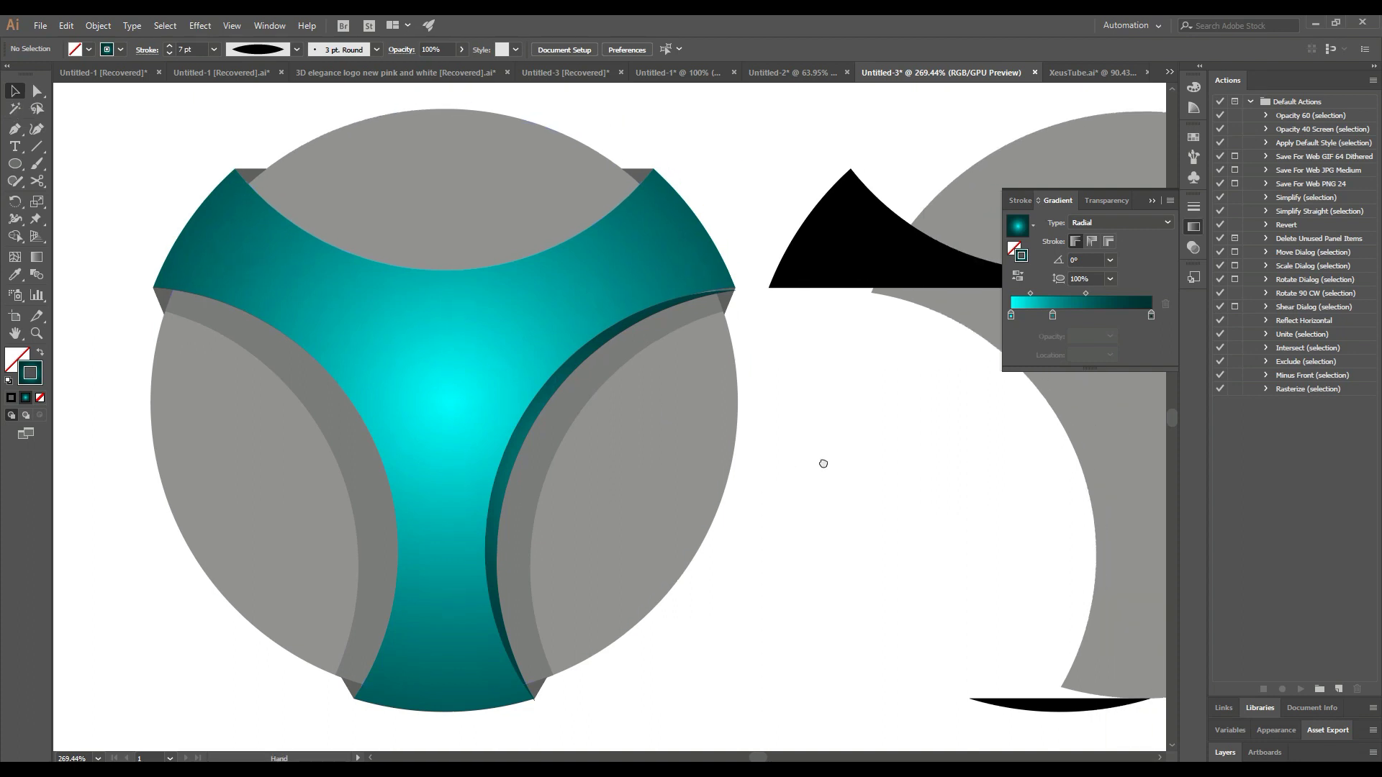
pyautogui.hscroll(3, 672, 429)
pyautogui.hscroll(1, 670, 432)
pyautogui.click(347, 405)
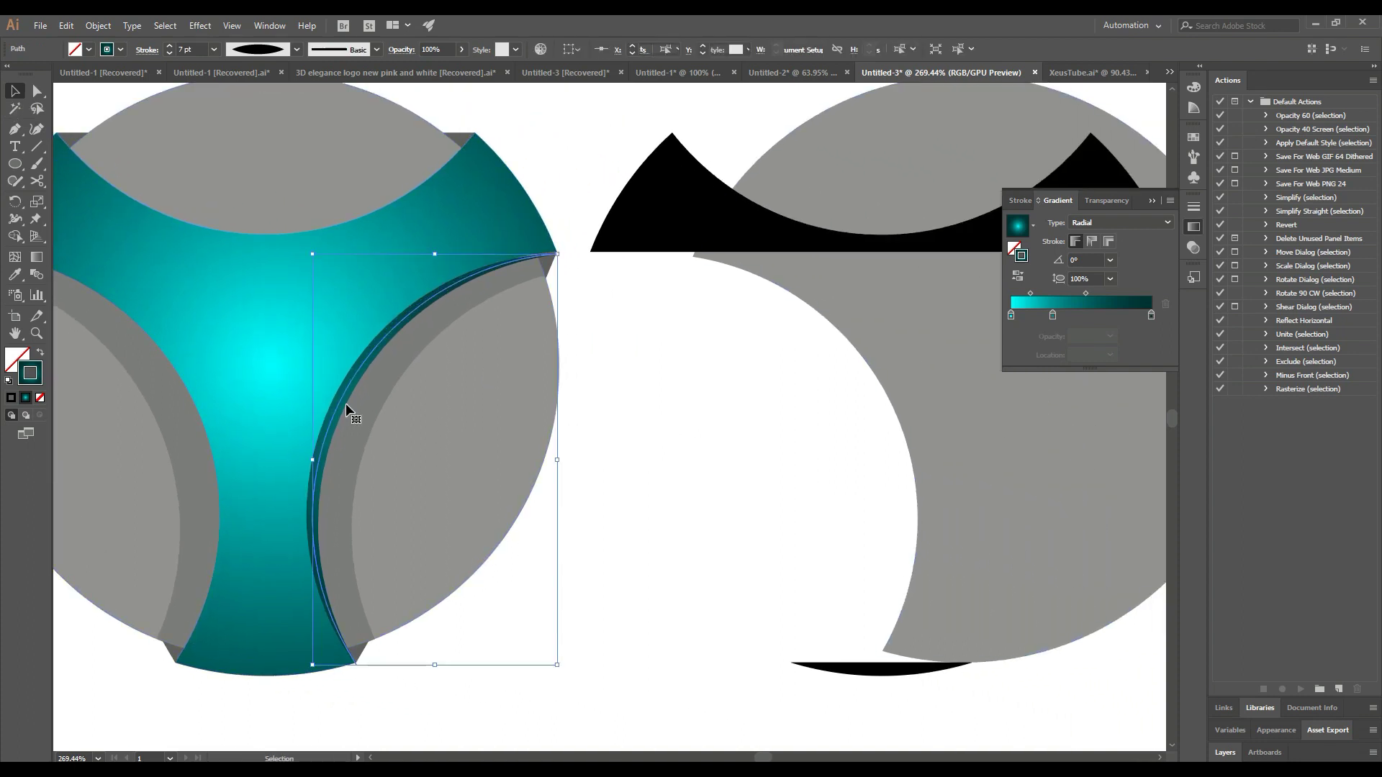
pyautogui.click(637, 426)
pyautogui.hscroll(-5, 637, 426)
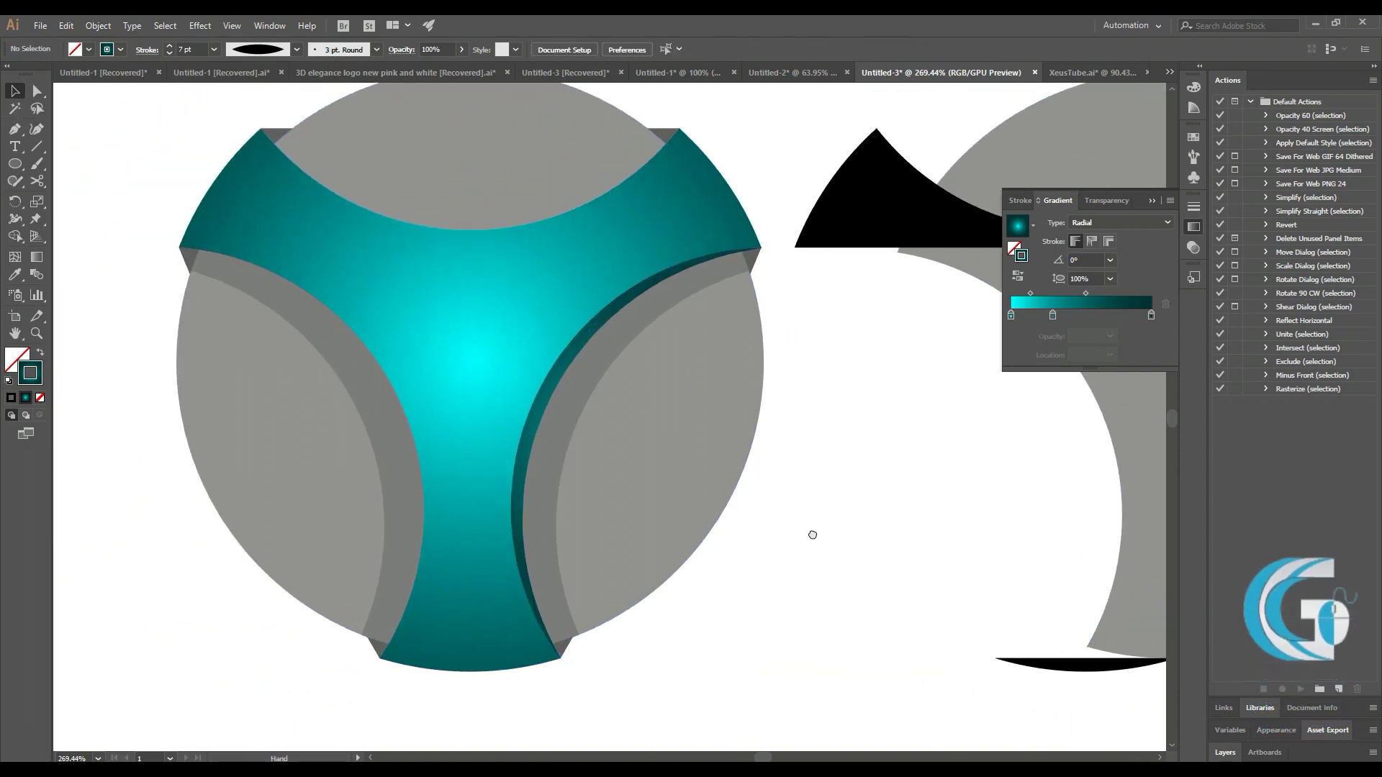
pyautogui.hscroll(-1, 620, 395)
pyautogui.click(617, 389)
pyautogui.rightClick(616, 389)
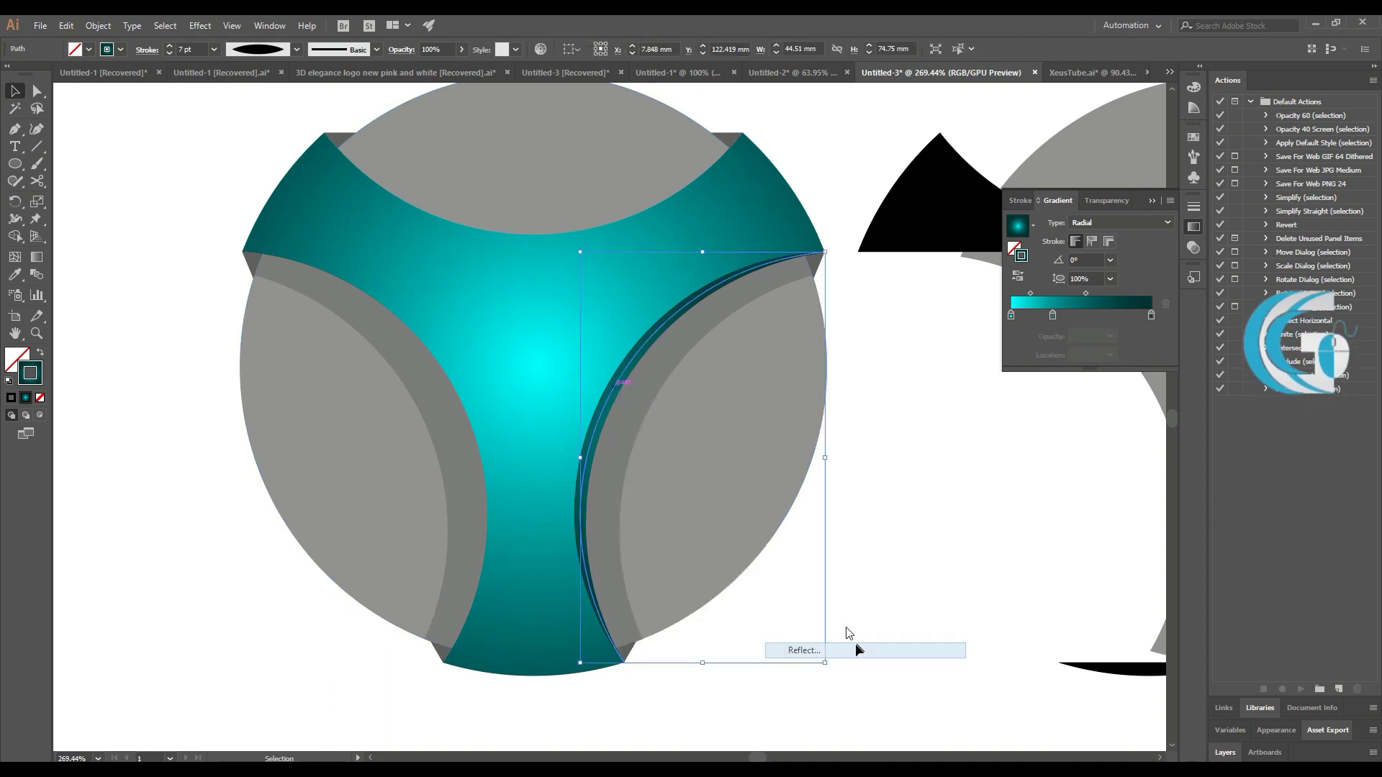
pyautogui.click(855, 644)
pyautogui.click(618, 485)
pyautogui.moveTo(795, 417); pyautogui.dragTo(473, 411)
# Step: Zoom into the bottom-left corner and nudge the mirrored arc so its tip meets the Y's corner
pyautogui.click(183, 326)
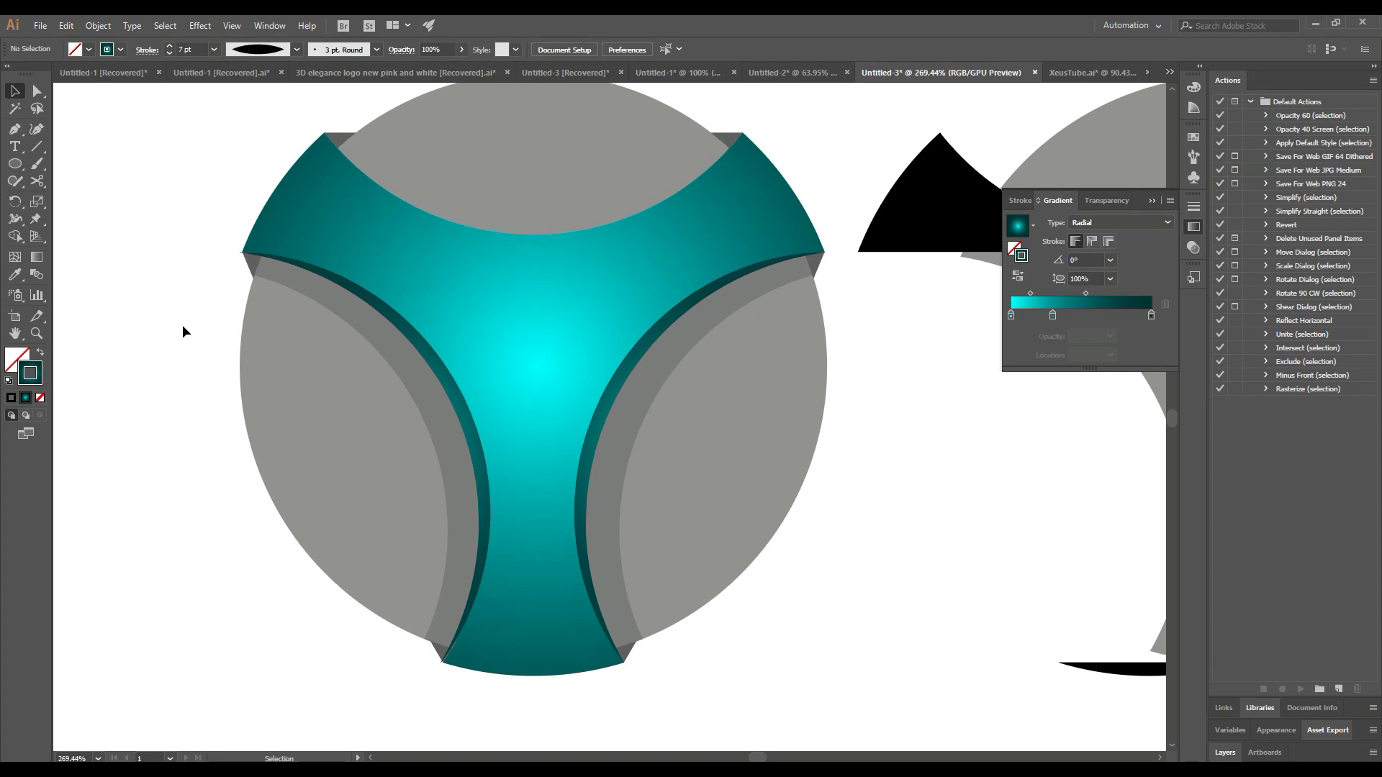
pyautogui.press('z')
pyautogui.click(443, 664)
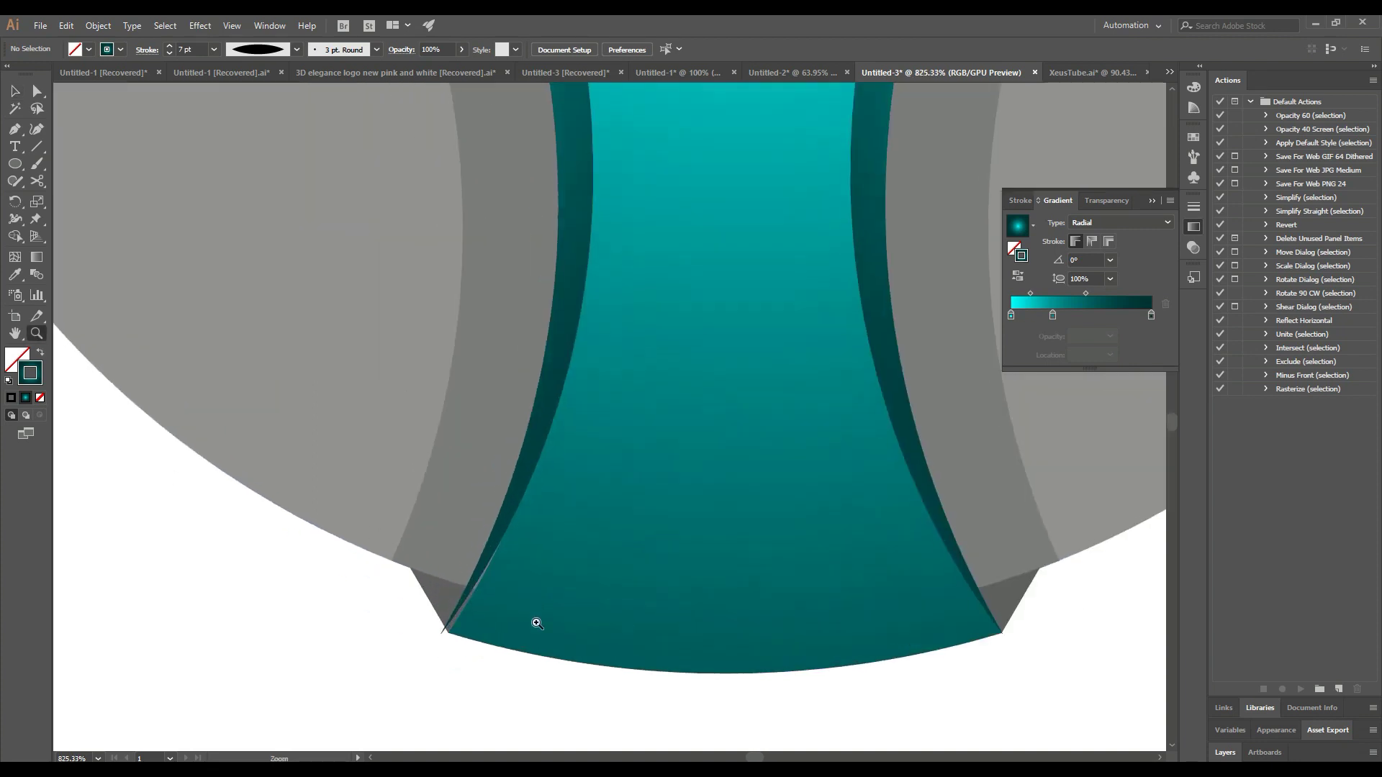
pyautogui.click(8, 95)
pyautogui.moveTo(521, 414); pyautogui.dragTo(537, 412)
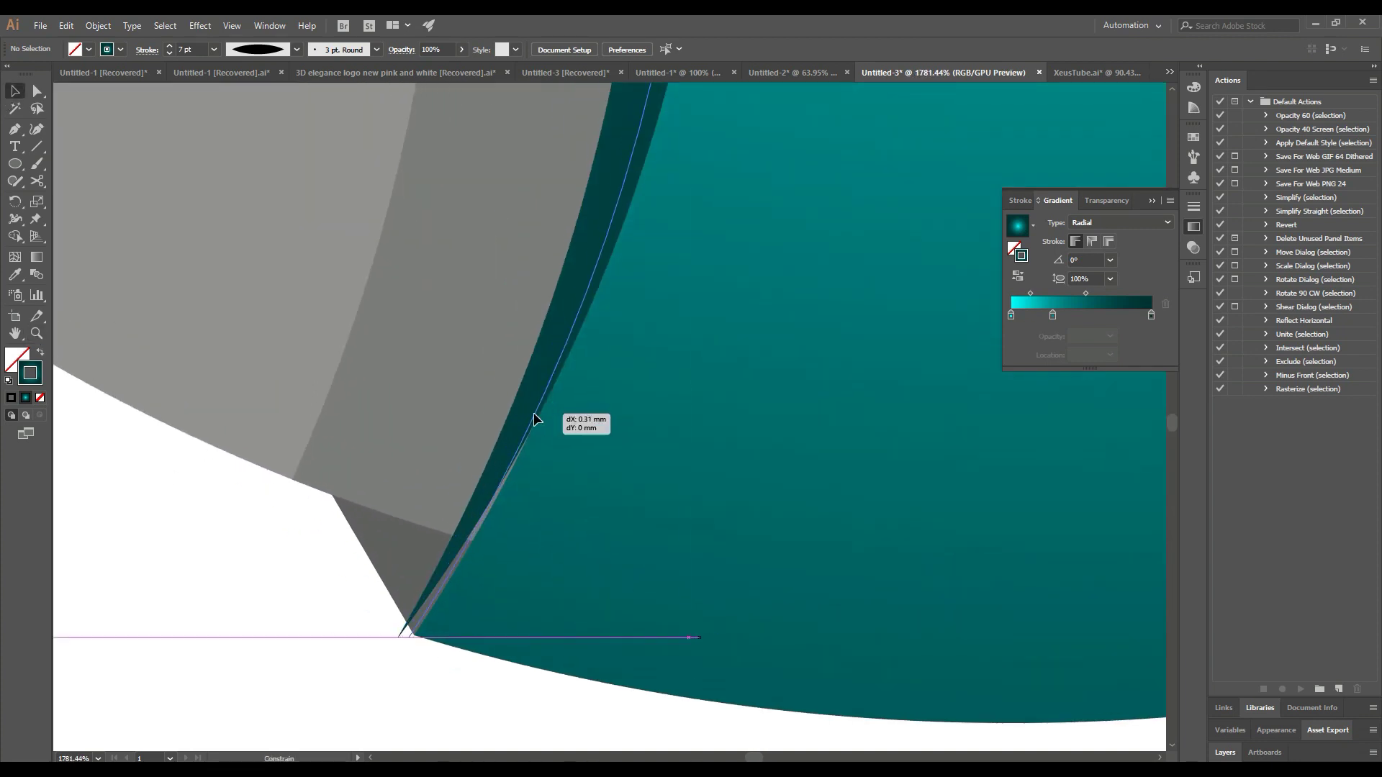
pyautogui.click(257, 592)
pyautogui.hotkey('ctrl', '-')
pyautogui.hotkey('ctrl', '-')
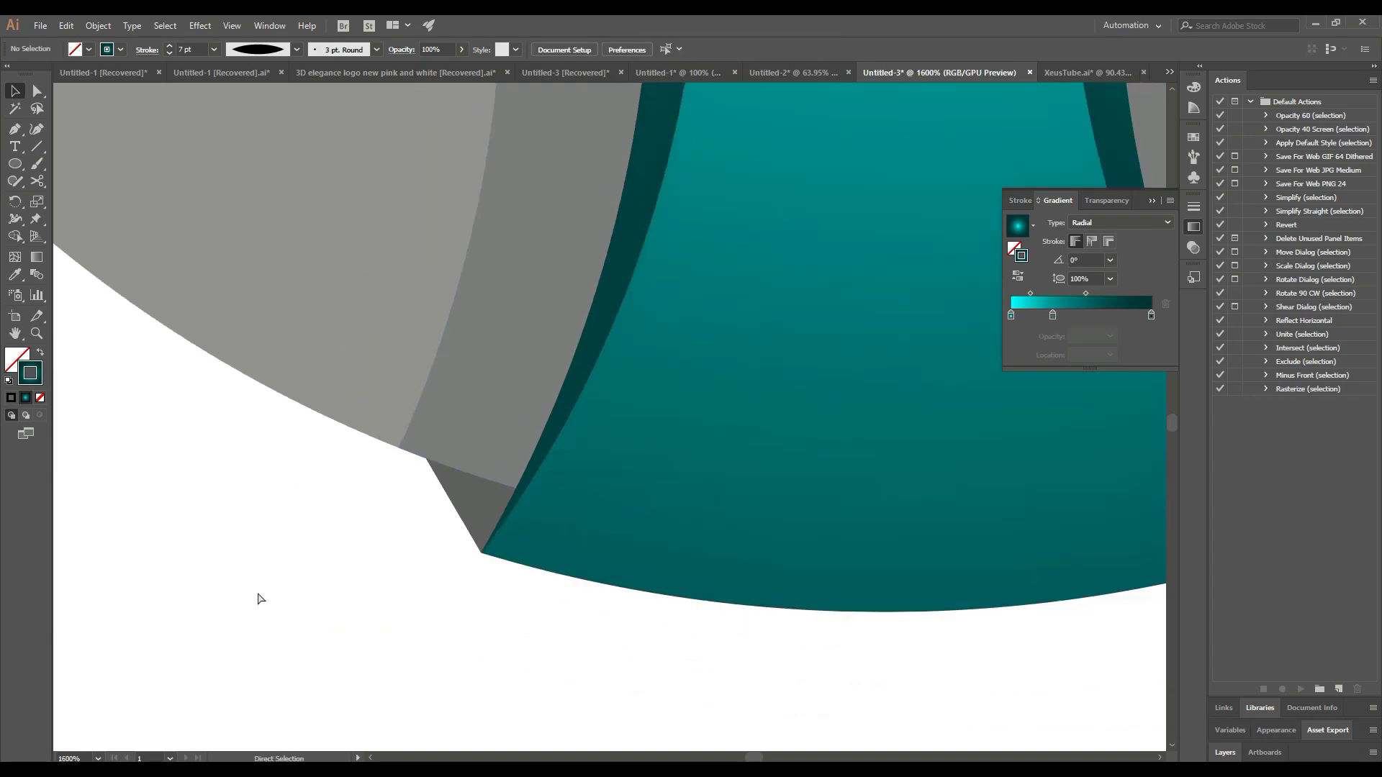
pyautogui.hotkey('ctrl', '-')
pyautogui.hotkey('ctrl', '-')
pyautogui.hotkey('ctrl', '-')
pyautogui.hotkey('ctrl', '-')
pyautogui.hotkey('ctrl', '-')
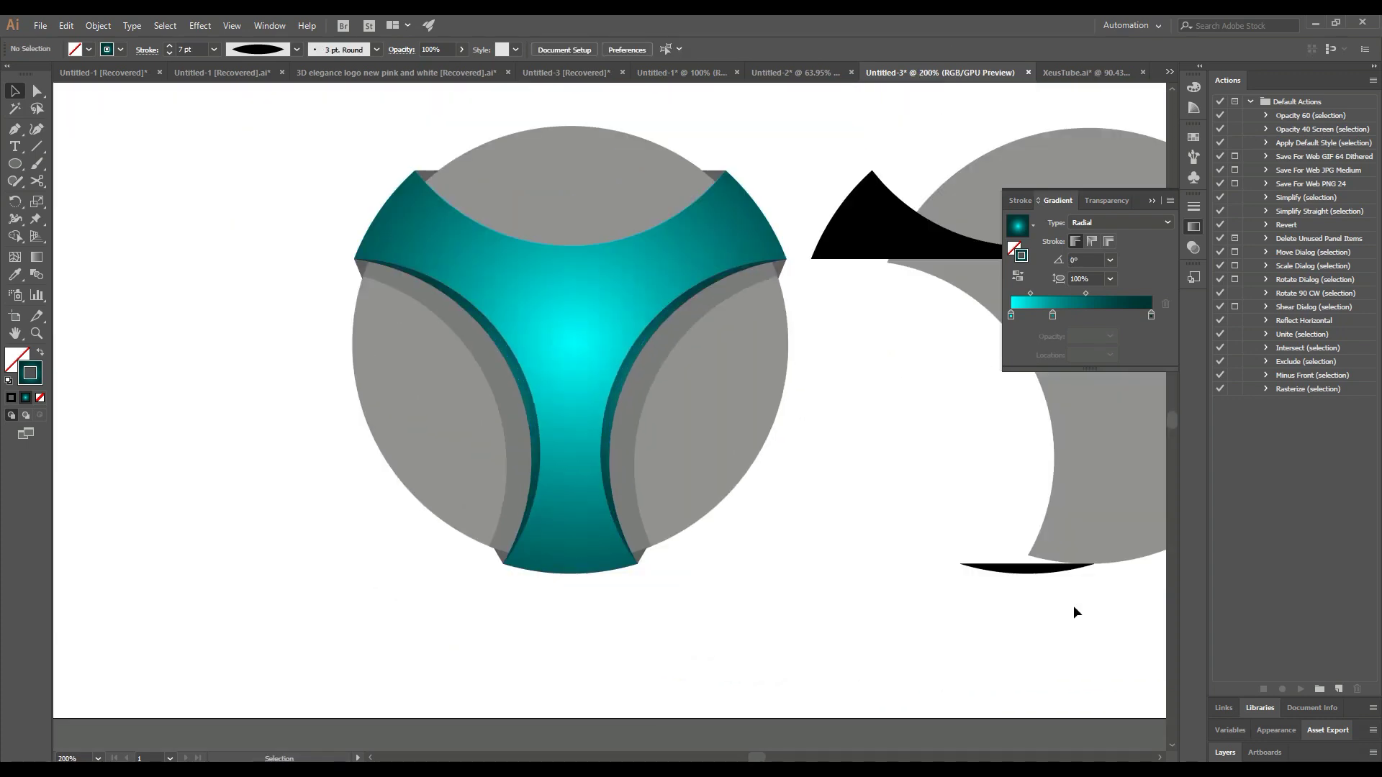
# Step: Expand the appearance of the teal Y's arc strokes into filled shapes
pyautogui.click(635, 419)
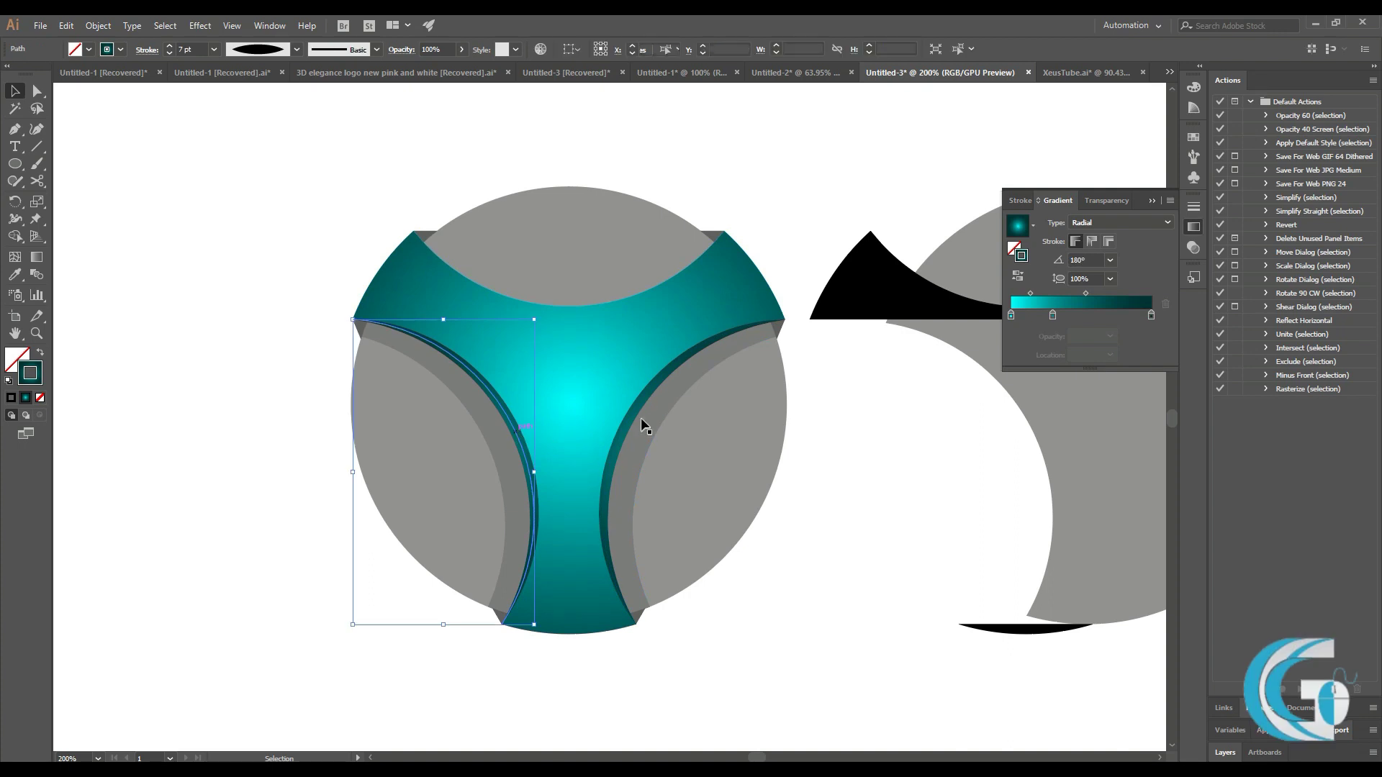
pyautogui.click(100, 26)
pyautogui.click(129, 191)
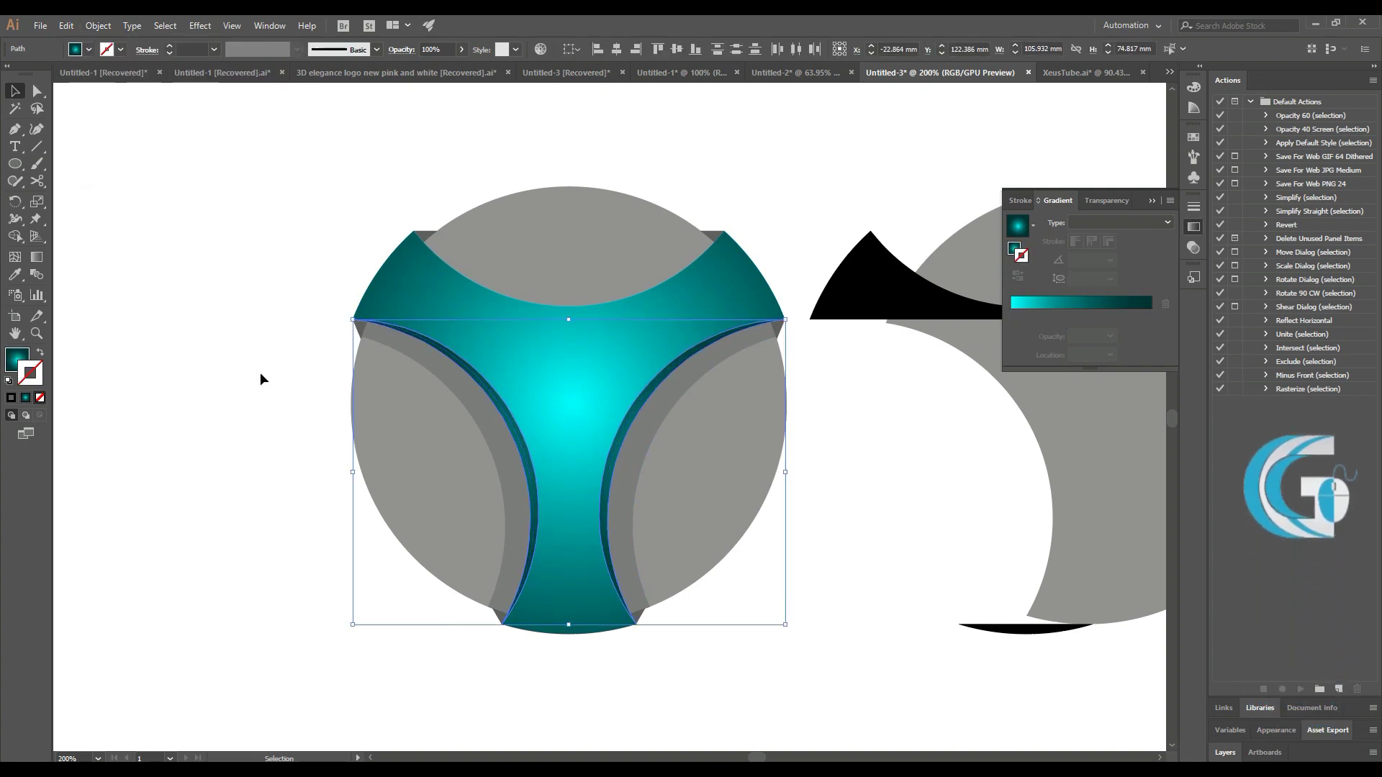
pyautogui.click(261, 373)
# Step: Eyedrop the radial teal gradient onto the grey circle and widen its glow
pyautogui.moveTo(364, 601); pyautogui.dragTo(684, 435)
pyautogui.press('i')
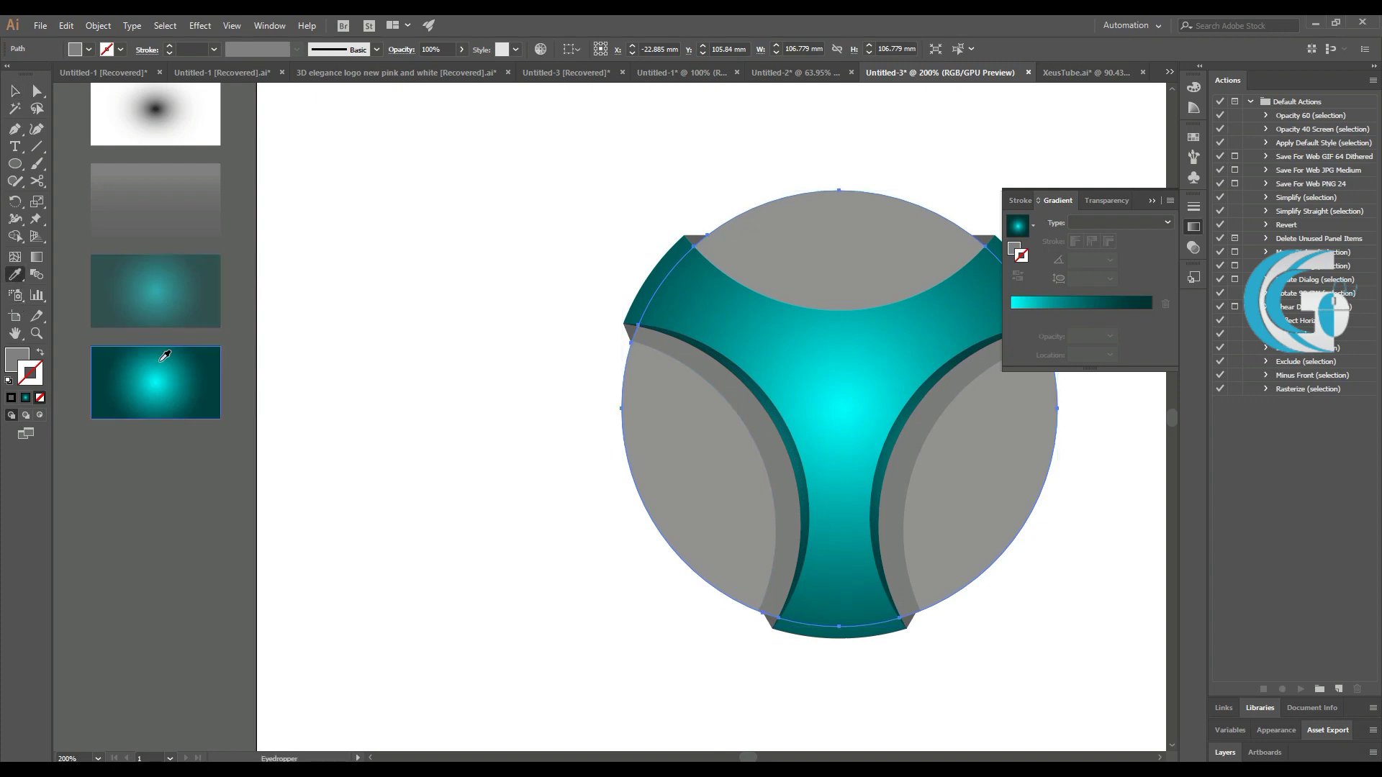
pyautogui.click(165, 356)
pyautogui.press('v')
pyautogui.press('g')
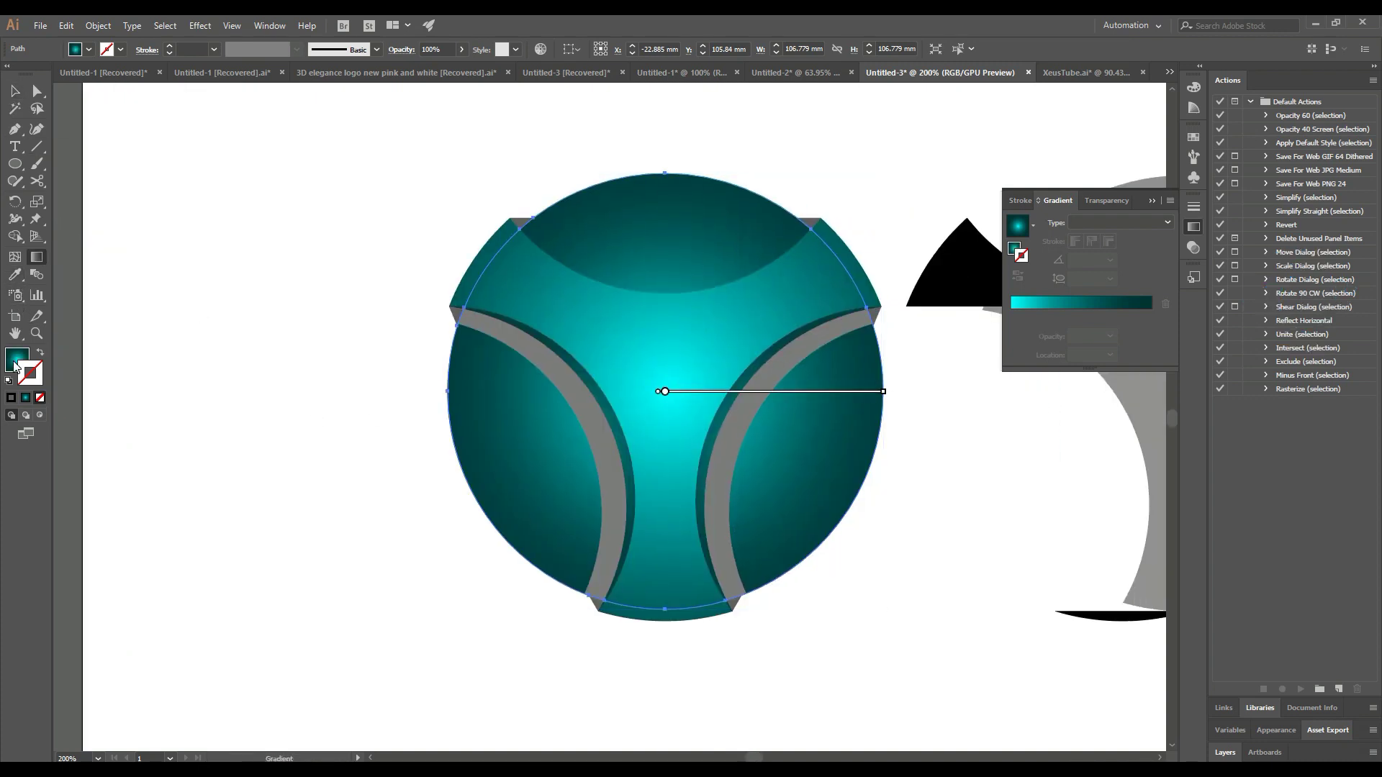
pyautogui.click(14, 363)
pyautogui.moveTo(884, 391); pyautogui.dragTo(932, 391)
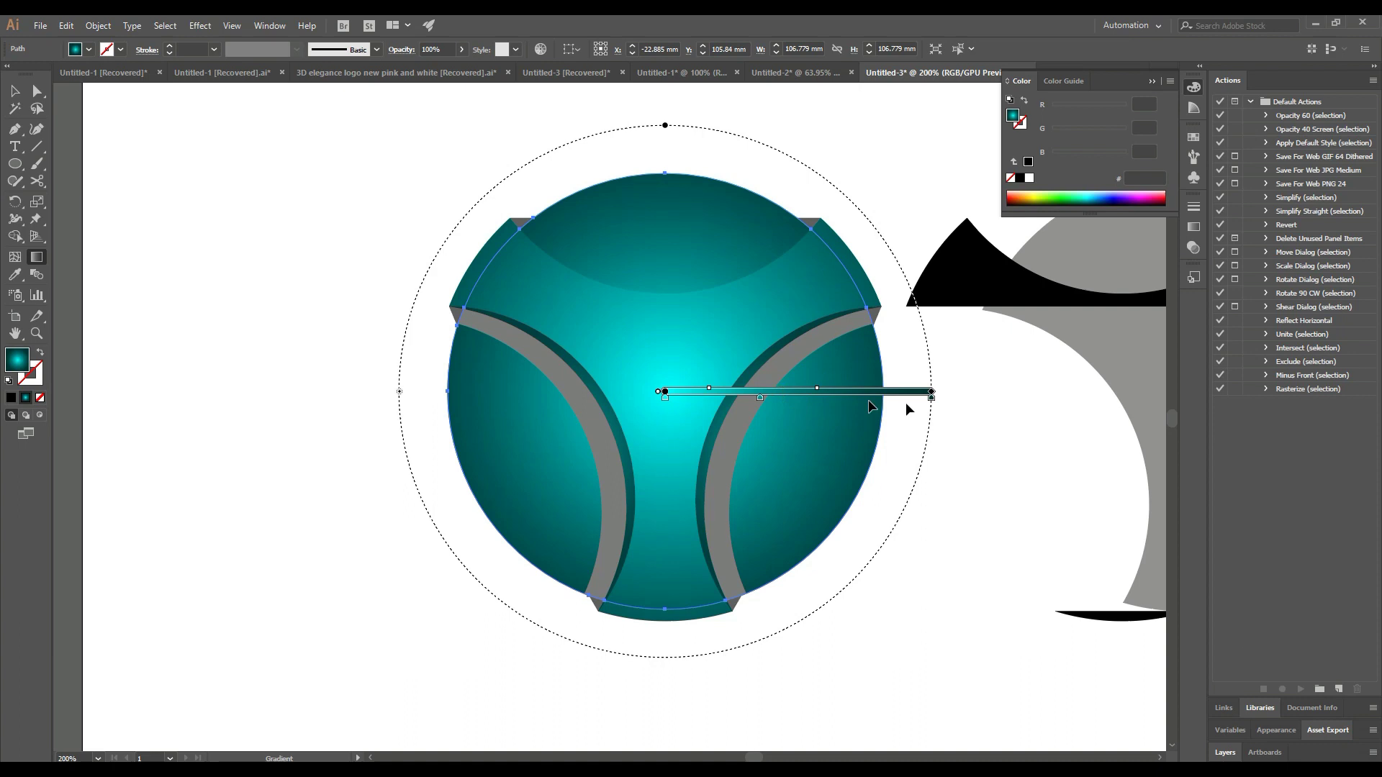
pyautogui.press('v')
# Step: Apply the teal gradient to the left and right grey arcs
pyautogui.click(586, 406)
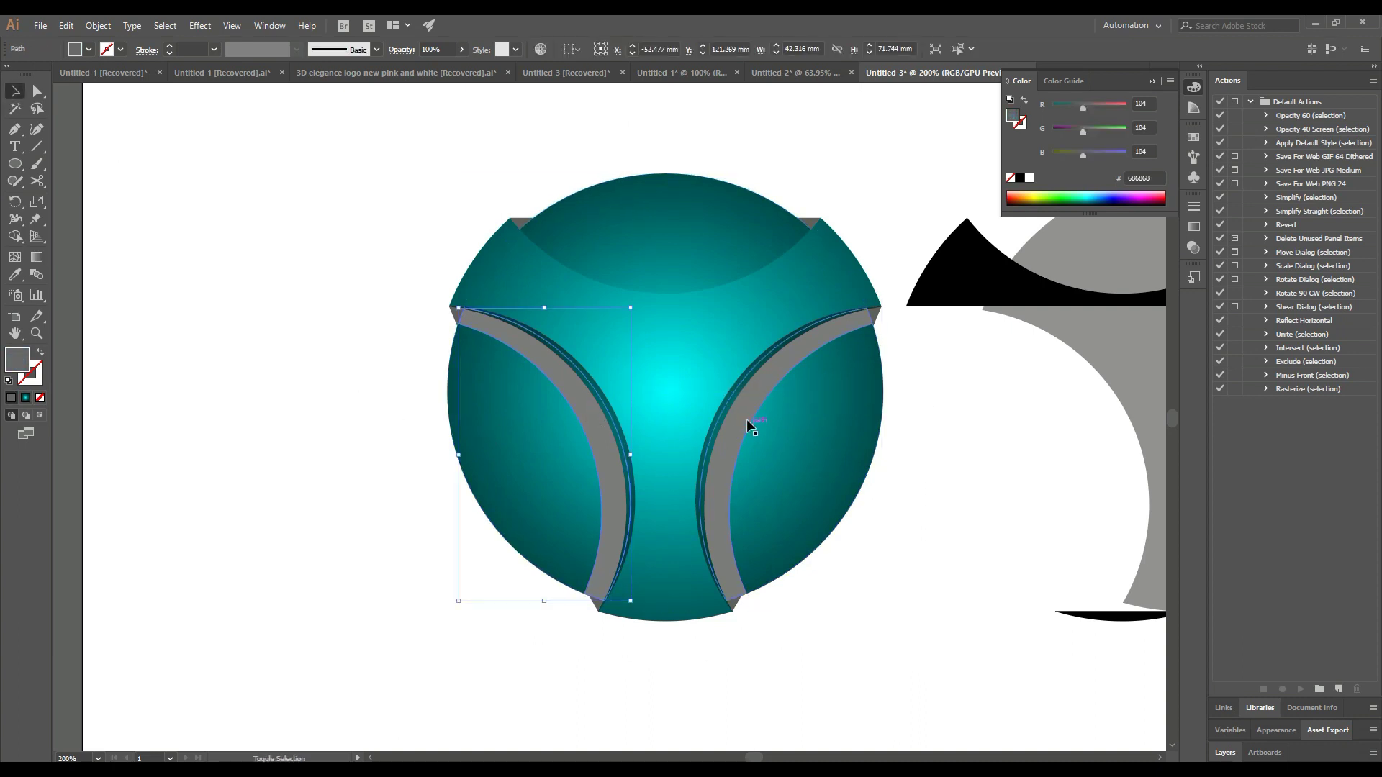
pyautogui.keyDown('shift'); pyautogui.click(746, 419); pyautogui.keyUp('shift')
pyautogui.moveTo(350, 391); pyautogui.dragTo(469, 391)
pyautogui.press('i')
pyautogui.click(123, 287)
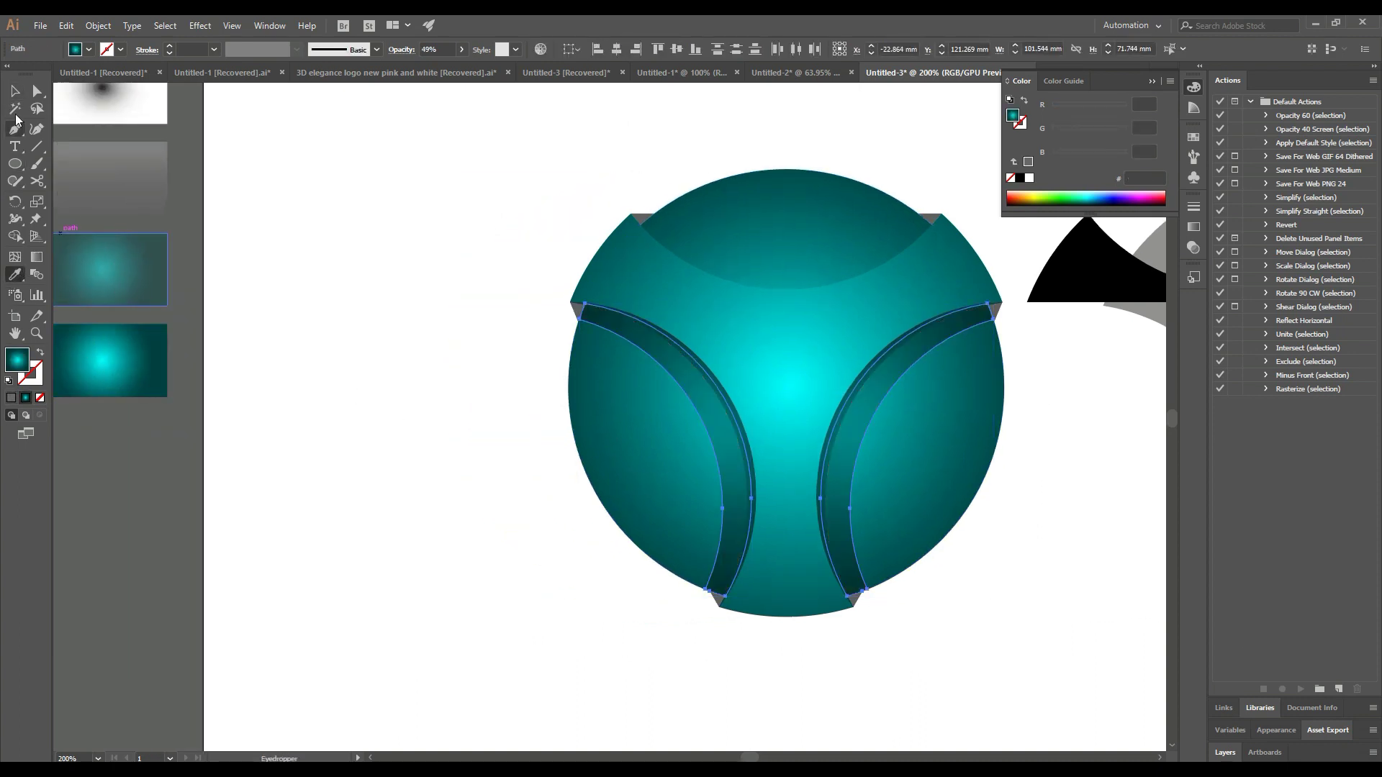
pyautogui.hotkey('ctrl', 'shift', 'a')
pyautogui.press('v')
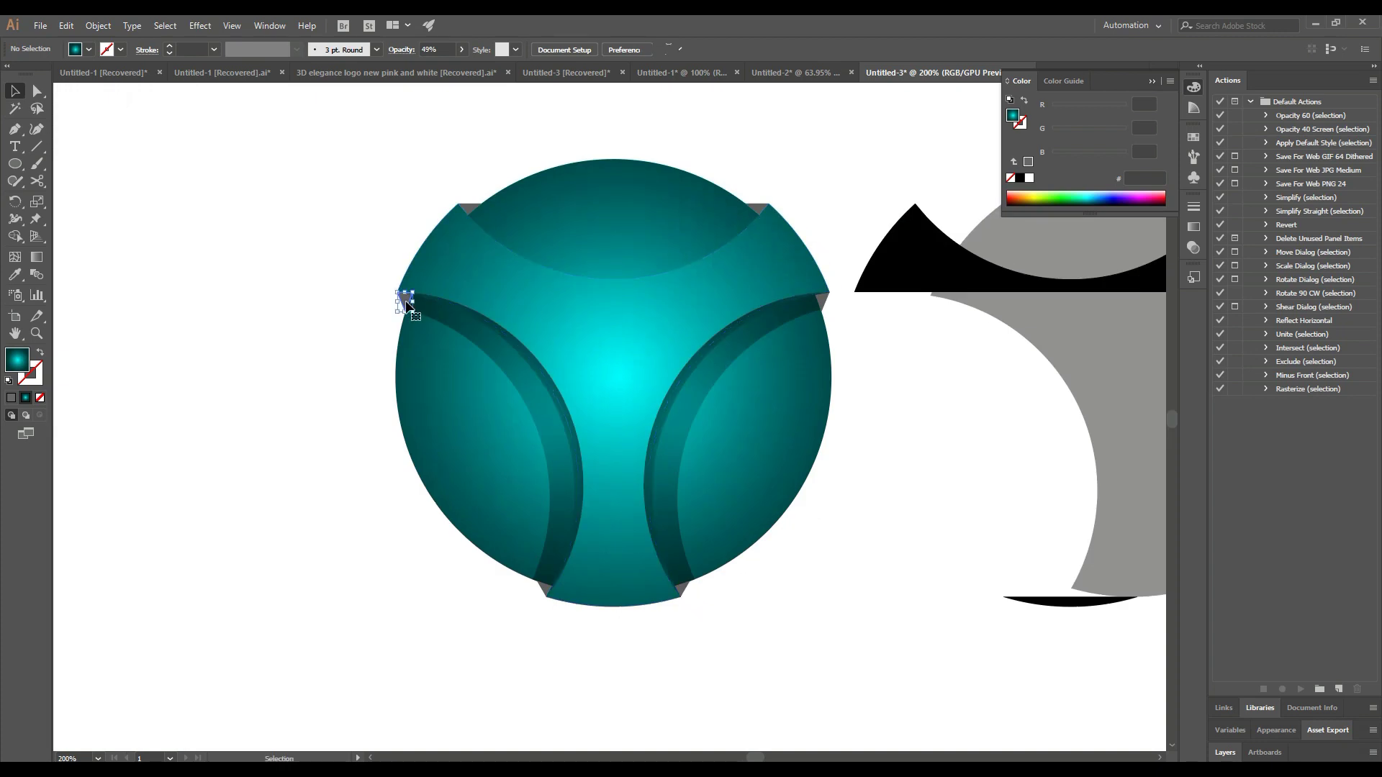
# Step: Give the two top-left corner triangles a reversed linear teal gradient
pyautogui.click(407, 305)
pyautogui.keyDown('shift'); pyautogui.click(469, 209); pyautogui.keyUp('shift')
pyautogui.moveTo(203, 260); pyautogui.dragTo(370, 273)
pyautogui.click(11, 280)
pyautogui.click(107, 363)
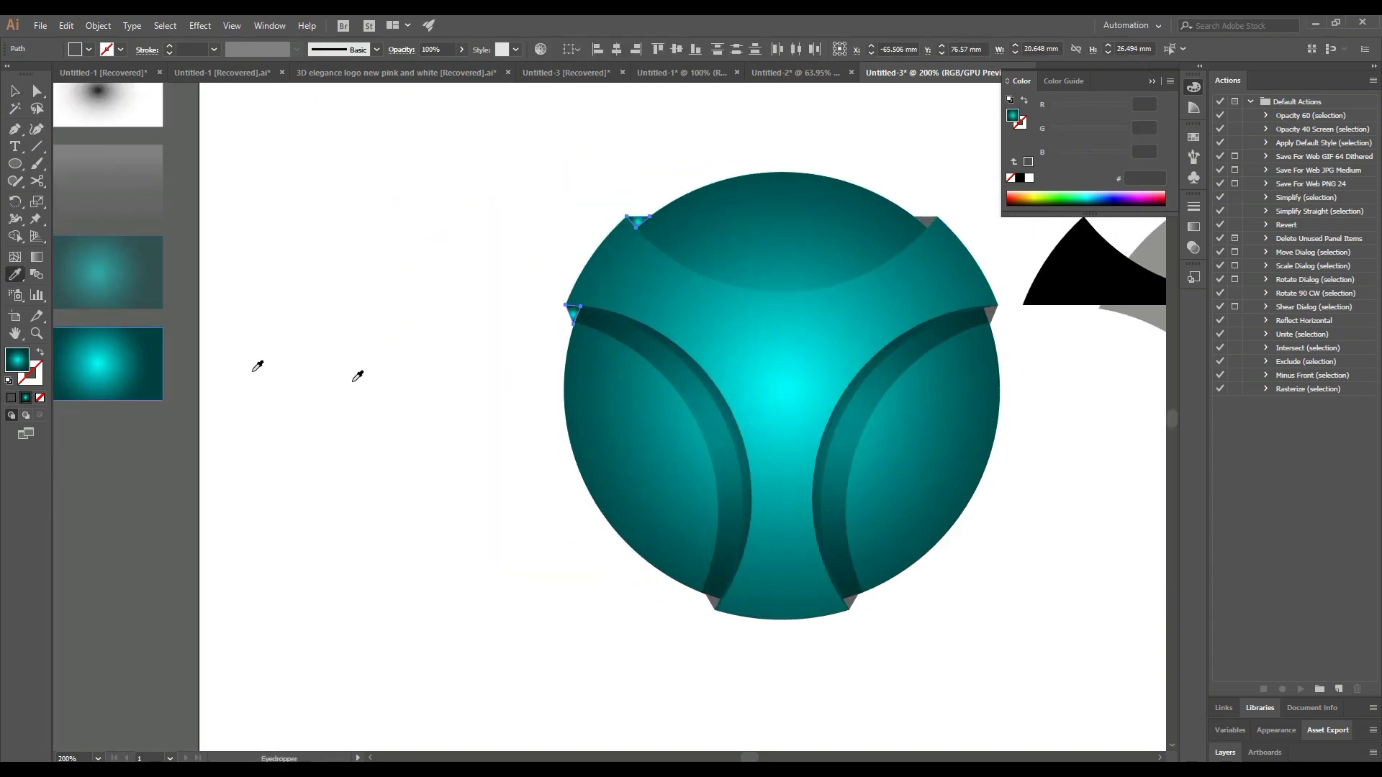
pyautogui.click(1195, 226)
pyautogui.click(1107, 236)
pyautogui.click(1022, 278)
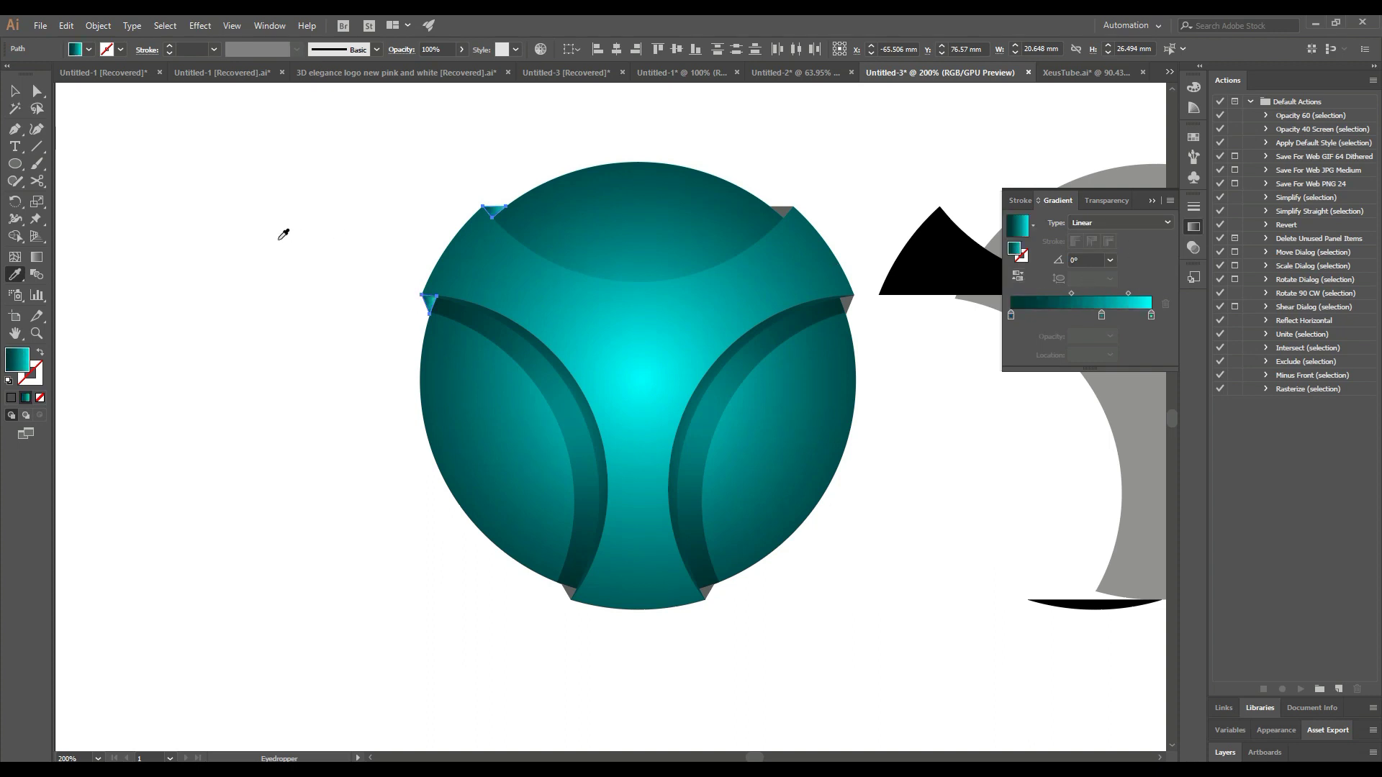
# Step: Fill the right corner wedge and both bottom wedges with the teal gradient, reversed on the bottom pair
pyautogui.press('v')
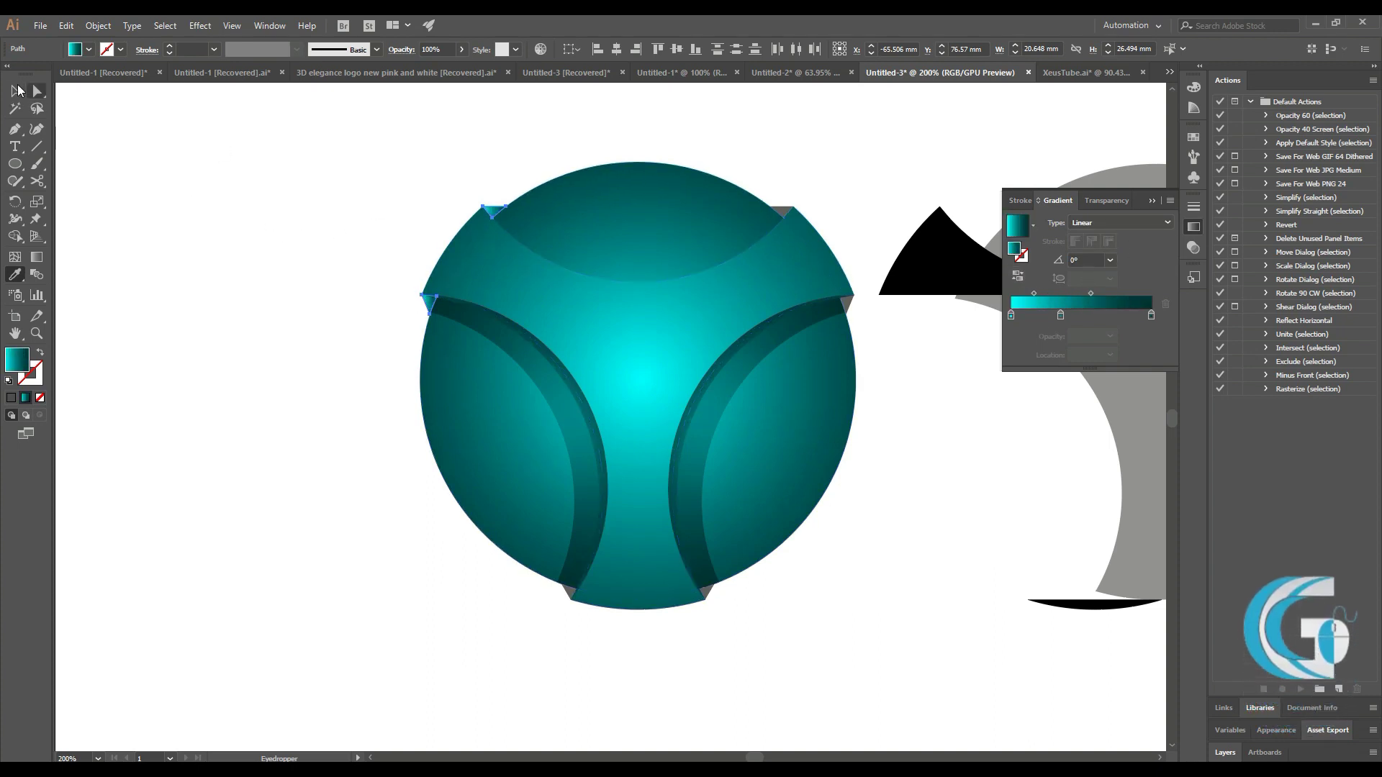
pyautogui.click(180, 147)
pyautogui.click(845, 303)
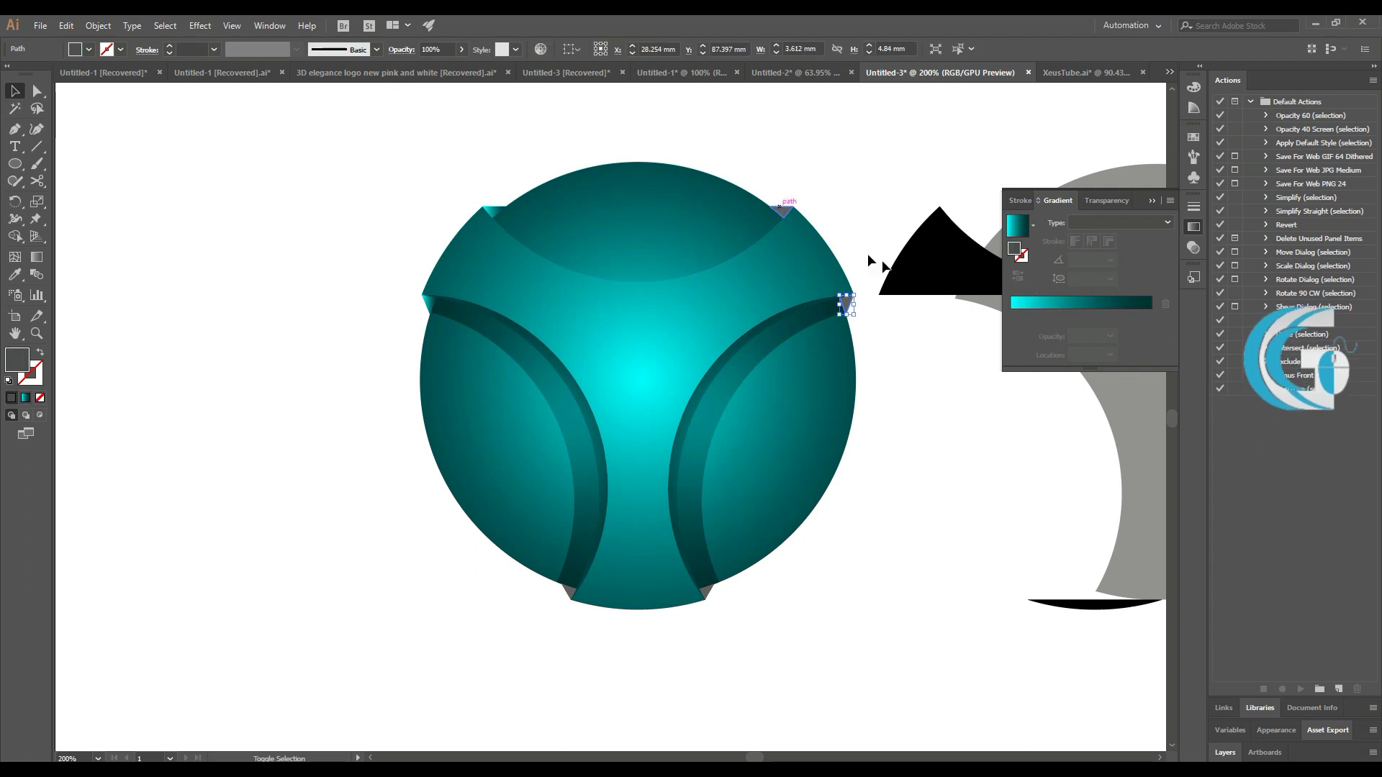
pyautogui.click(1040, 305)
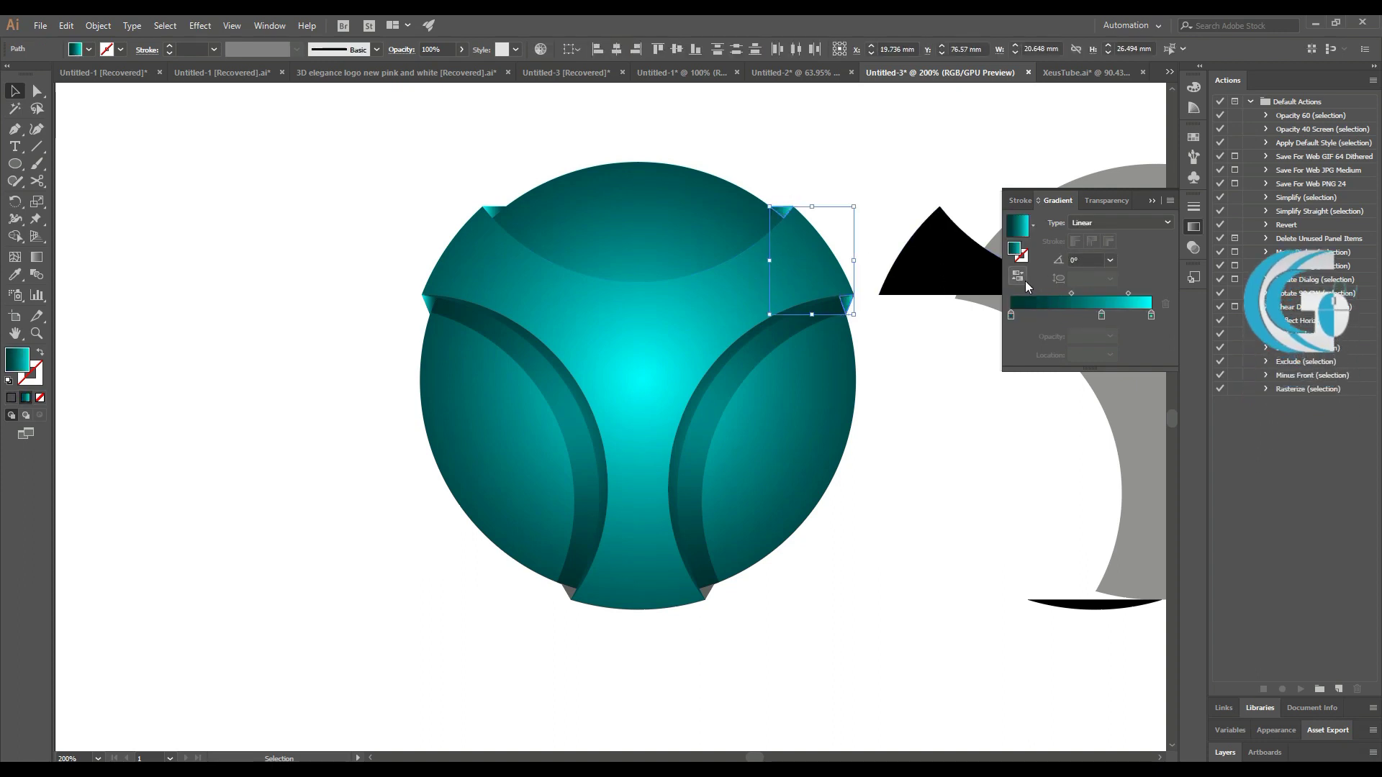
pyautogui.click(986, 379)
pyautogui.scroll(-1, 962, 439)
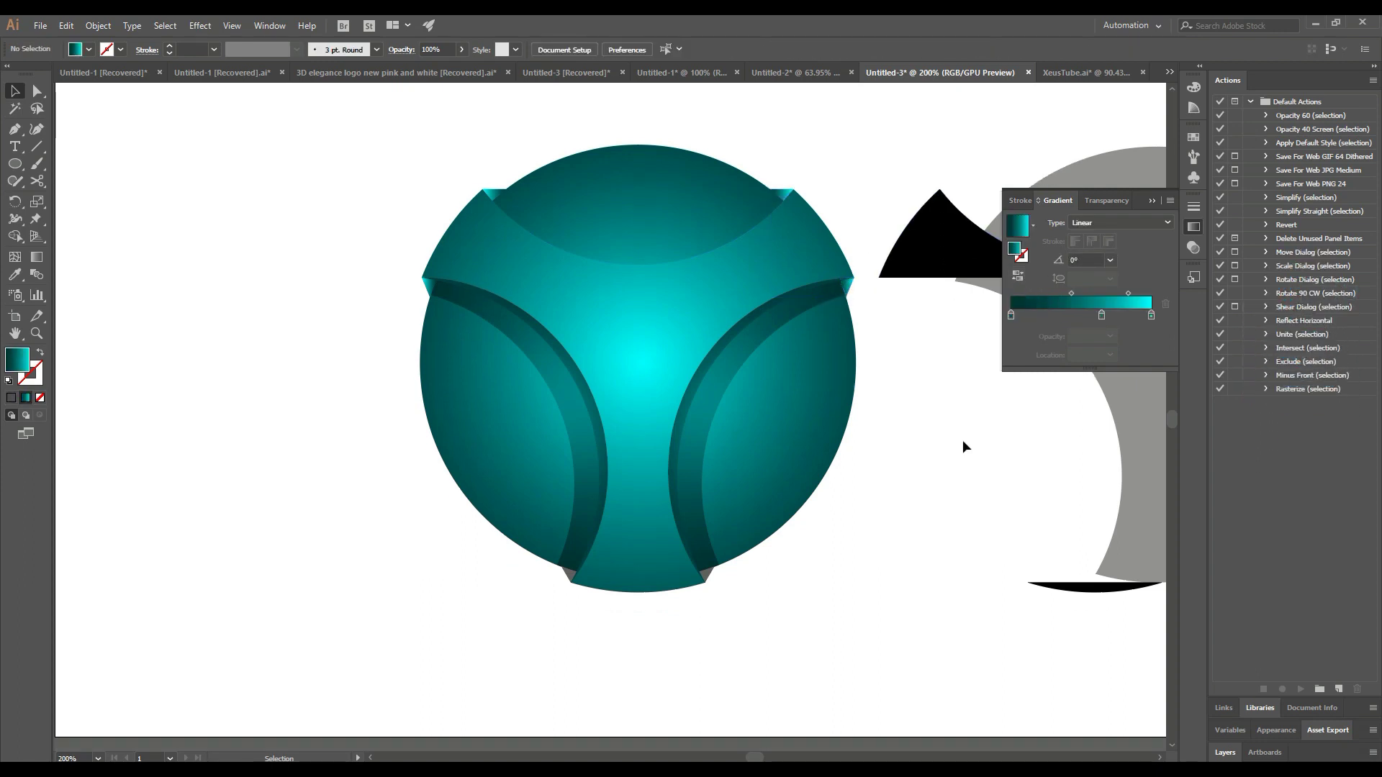
pyautogui.click(706, 580)
pyautogui.keyDown('shift'); pyautogui.click(570, 578); pyautogui.keyUp('shift')
pyautogui.click(1059, 296)
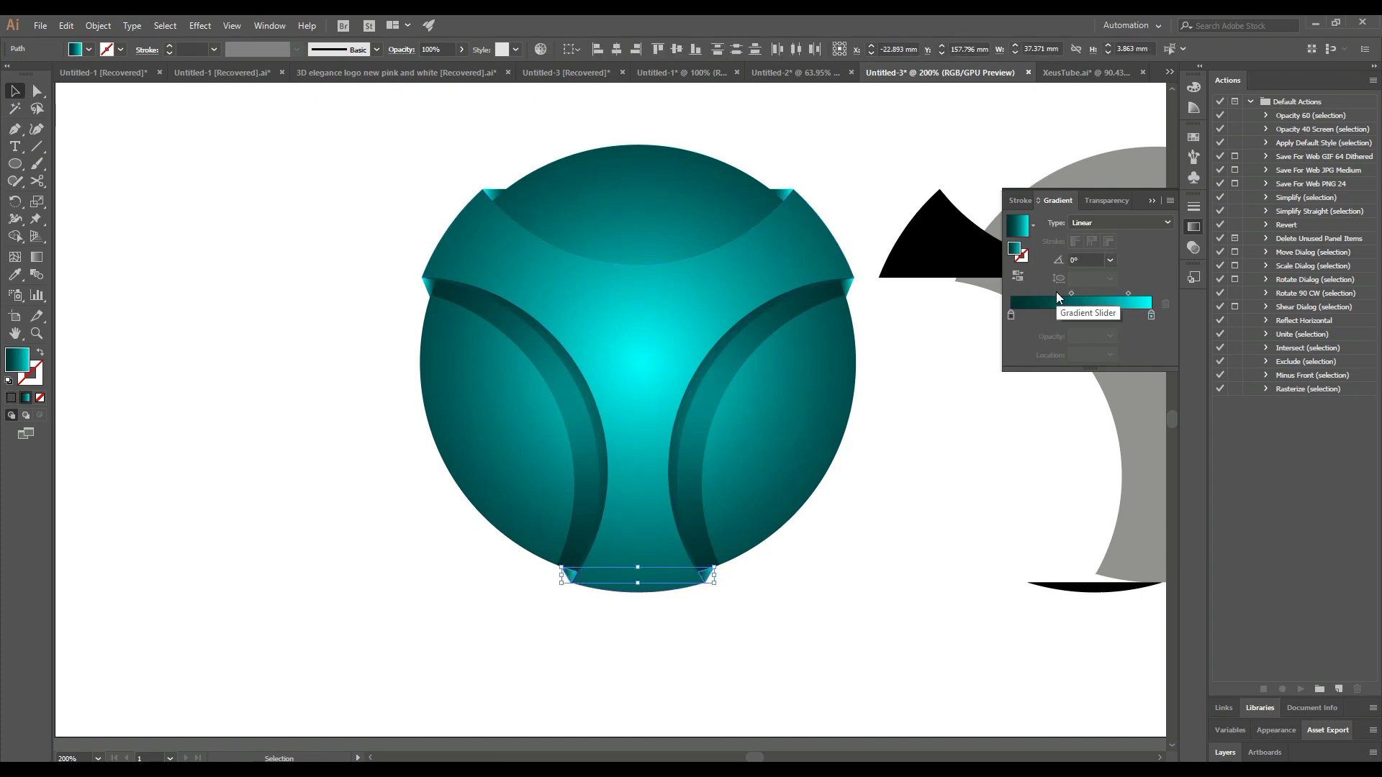
pyautogui.click(1025, 278)
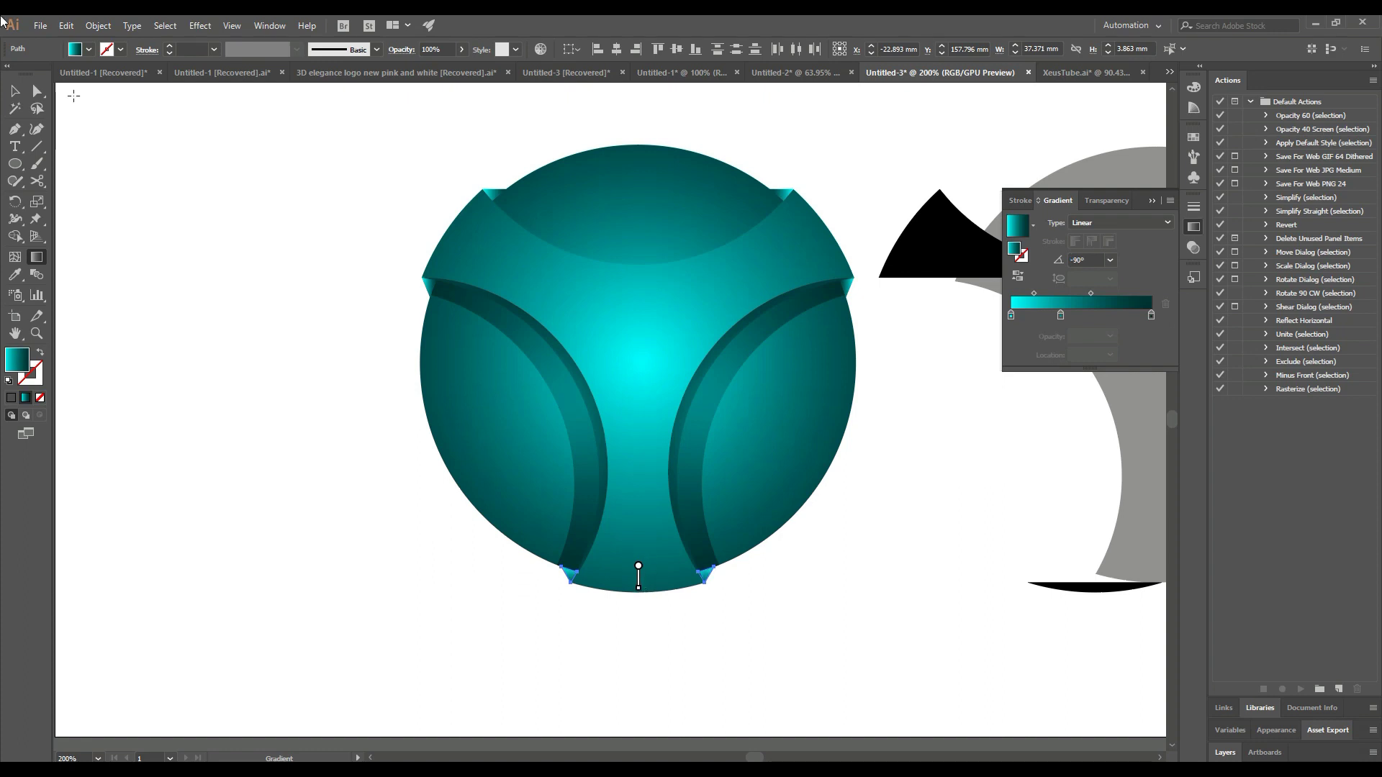
pyautogui.click(219, 220)
# Step: Delete the leftover black top shape and bottom black crescent beside the logo
pyautogui.moveTo(275, 266); pyautogui.dragTo(232, 290)
pyautogui.moveTo(983, 530); pyautogui.dragTo(782, 495)
pyautogui.click(749, 267)
pyautogui.press('Delete')
pyautogui.click(900, 597)
pyautogui.press('Delete')
pyautogui.click(750, 504)
pyautogui.moveTo(750, 504); pyautogui.dragTo(668, 520)
# Step: Place a copy of the sphere circle behind the grey shape, then delete the grey shape
pyautogui.click(668, 520)
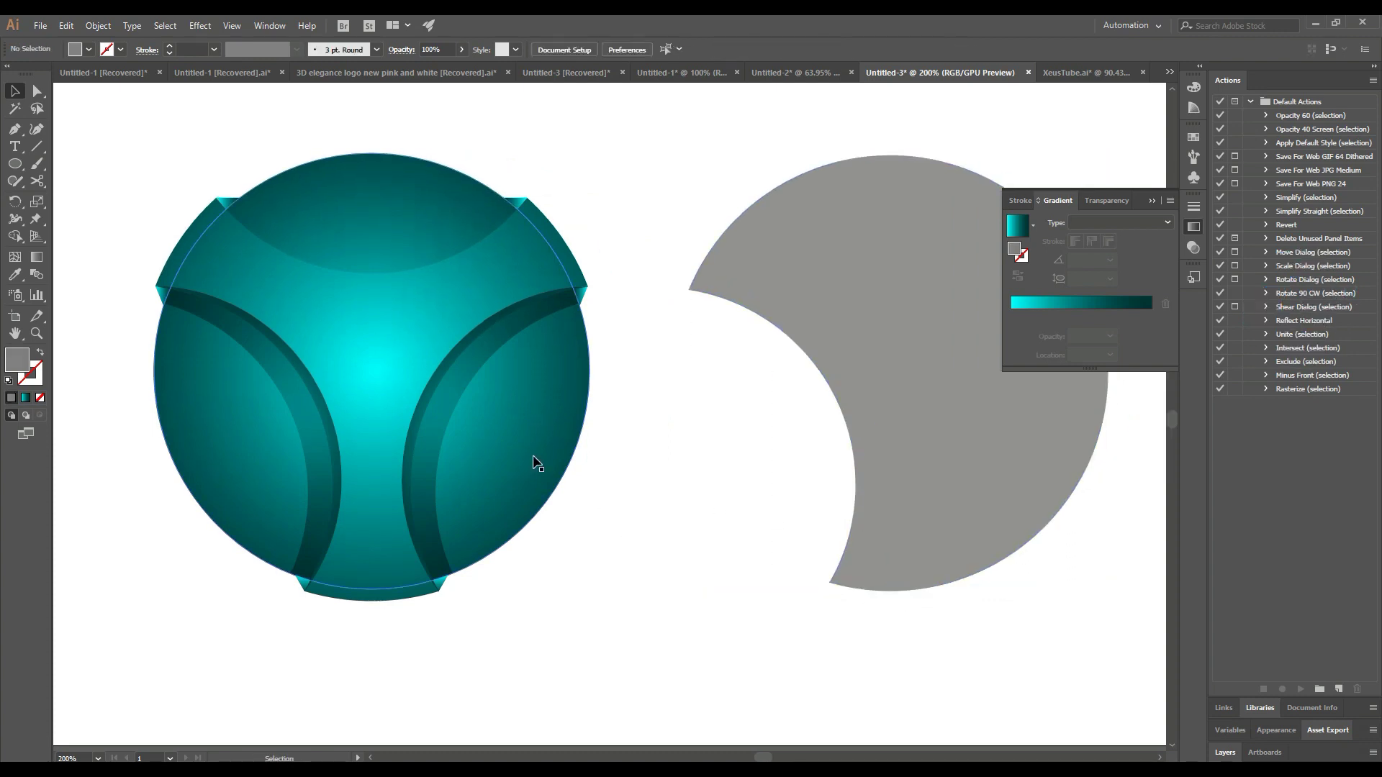
pyautogui.click(510, 399)
pyautogui.moveTo(515, 431); pyautogui.dragTo(987, 433)
pyautogui.hotkey('ctrl', 'shift', 'a')
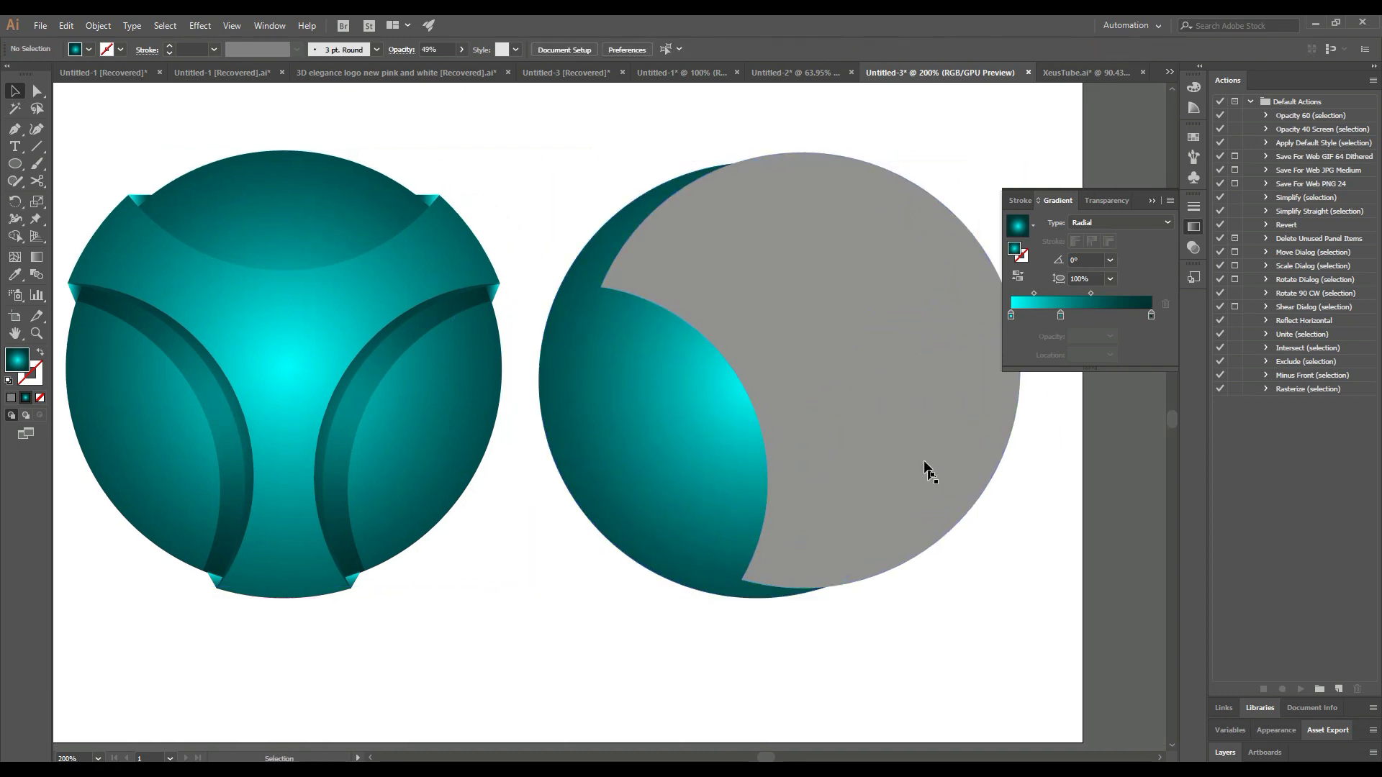
pyautogui.click(925, 471)
pyautogui.press('Delete')
# Step: Split the inner crescent region into its own shape with Shape Builder
pyautogui.click(777, 549)
pyautogui.hotkey('shift', 'm')
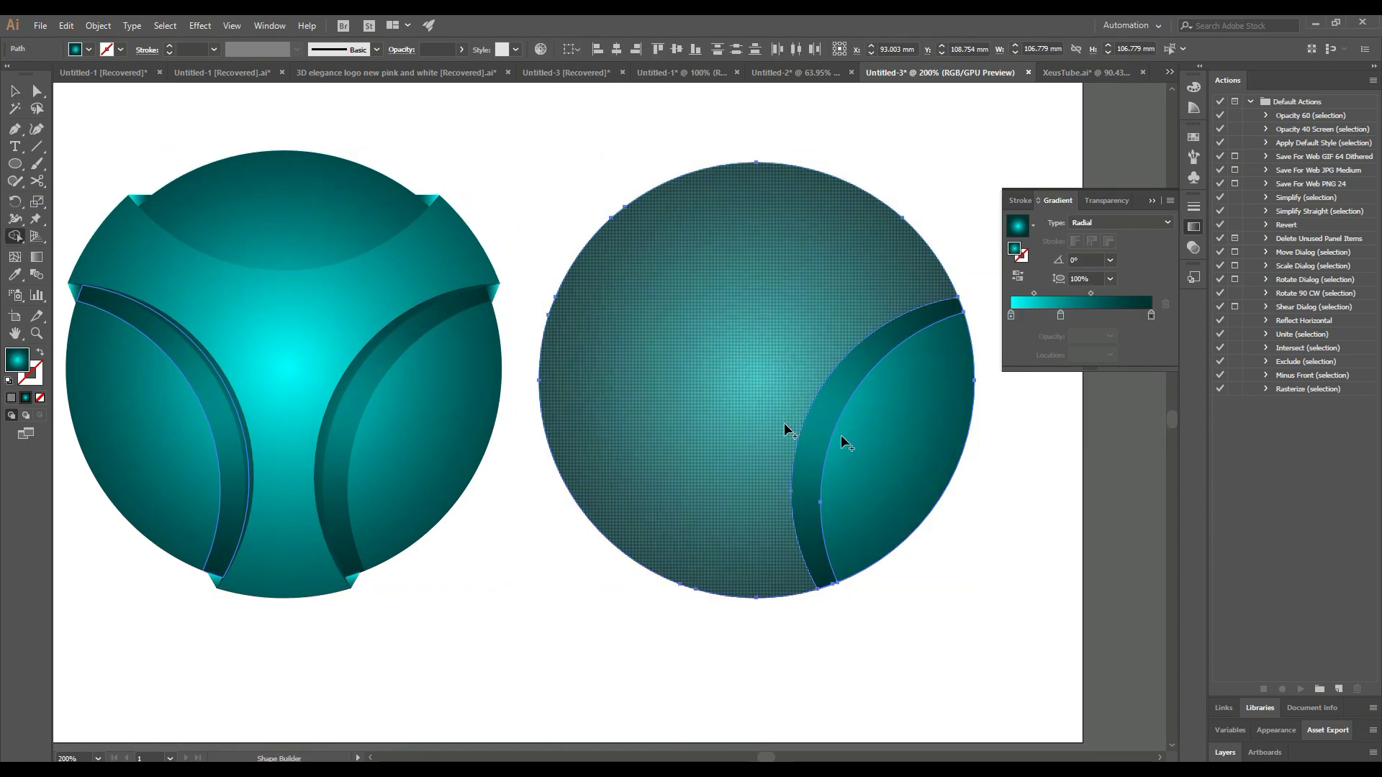
pyautogui.click(841, 440)
pyautogui.press('v')
pyautogui.click(606, 165)
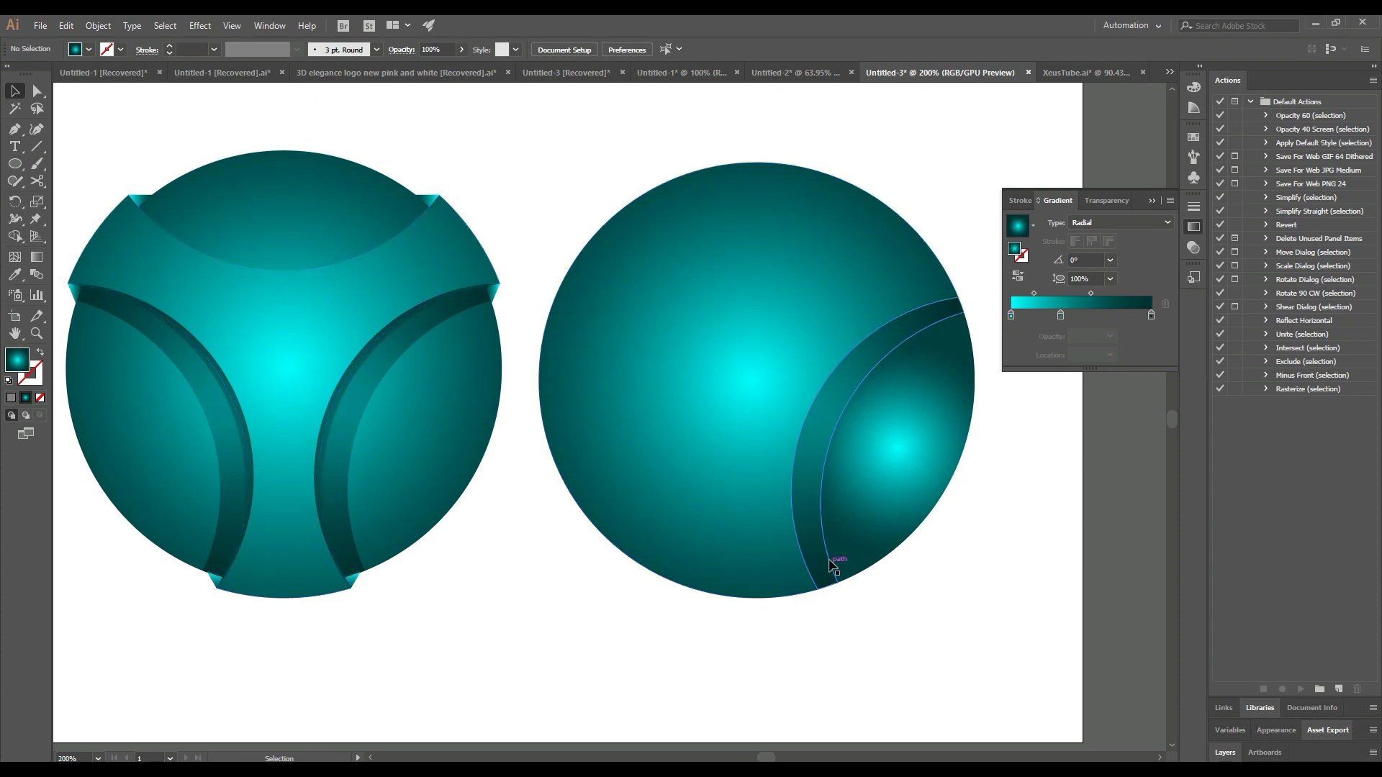
# Step: Delete the lower-right crescent, notched circle and leftover arc, keeping only the leaf
pyautogui.click(857, 497)
pyautogui.press('Delete')
pyautogui.click(860, 216)
pyautogui.press('Delete')
pyautogui.click(848, 395)
pyautogui.press('Delete')
# Step: Move the leaf shape into the right arm's crescent on the sphere
pyautogui.hscroll(-5, 1045, 485)
pyautogui.moveTo(736, 438); pyautogui.dragTo(724, 447)
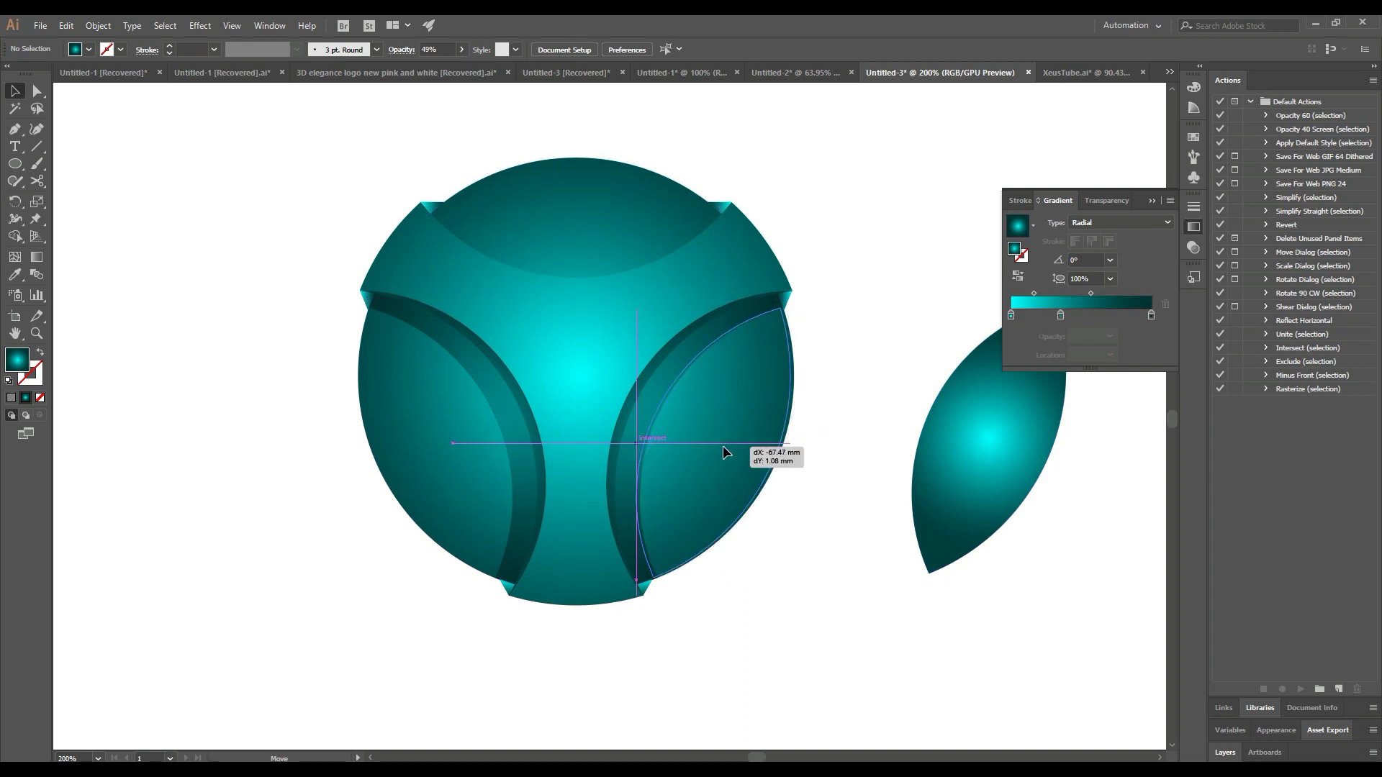
pyautogui.moveTo(725, 447); pyautogui.dragTo(725, 446)
pyautogui.click(36, 333)
pyautogui.click(867, 469)
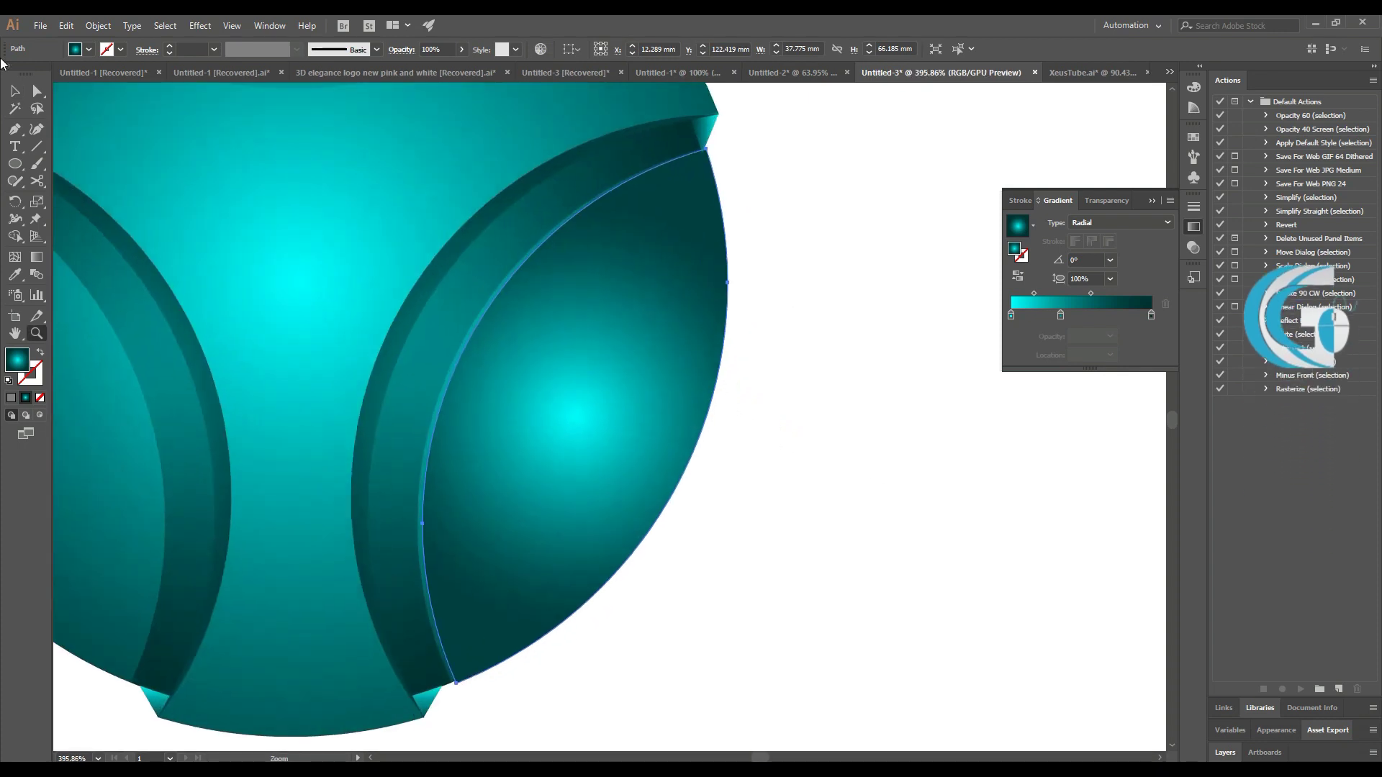
# Step: Remove the right leaf's fill and nudge it slightly left to fit
pyautogui.click(14, 91)
pyautogui.click(41, 399)
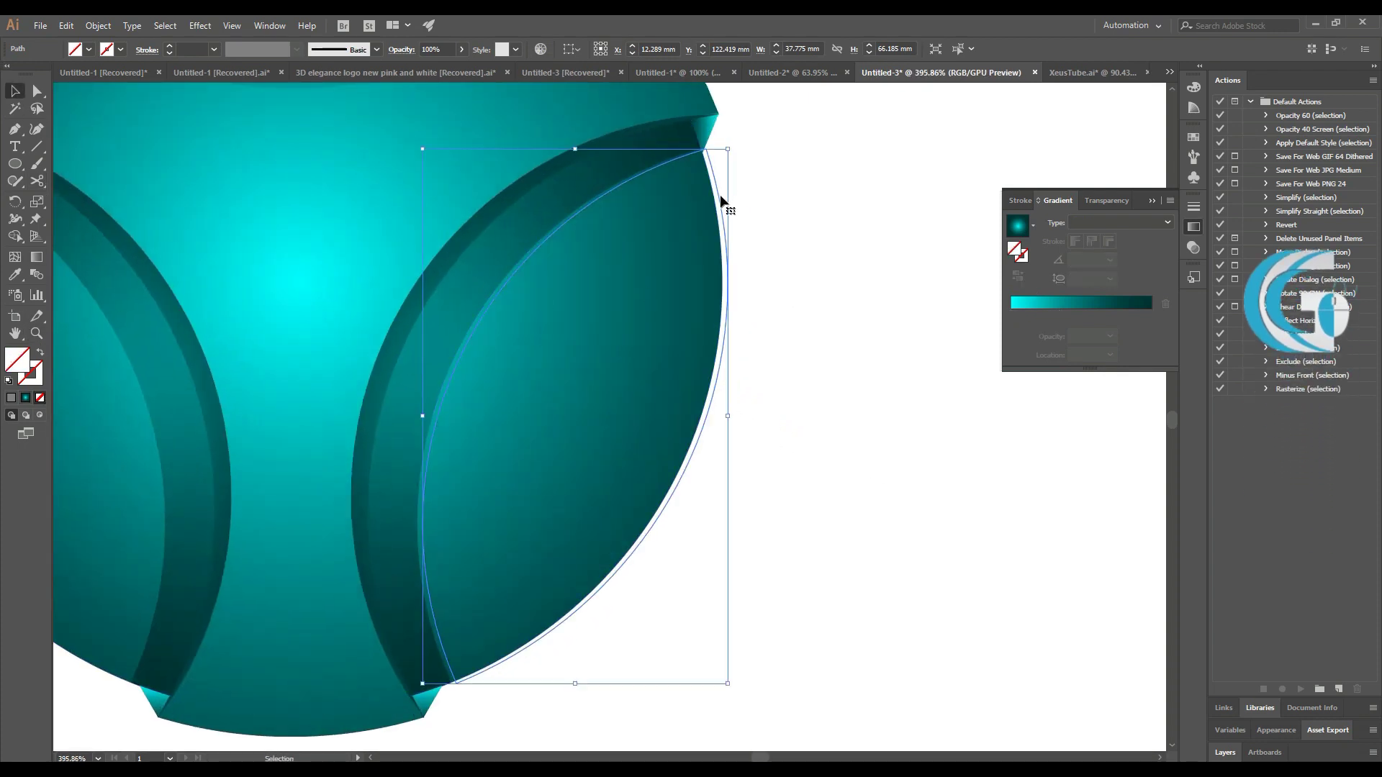
pyautogui.moveTo(717, 194); pyautogui.dragTo(710, 195)
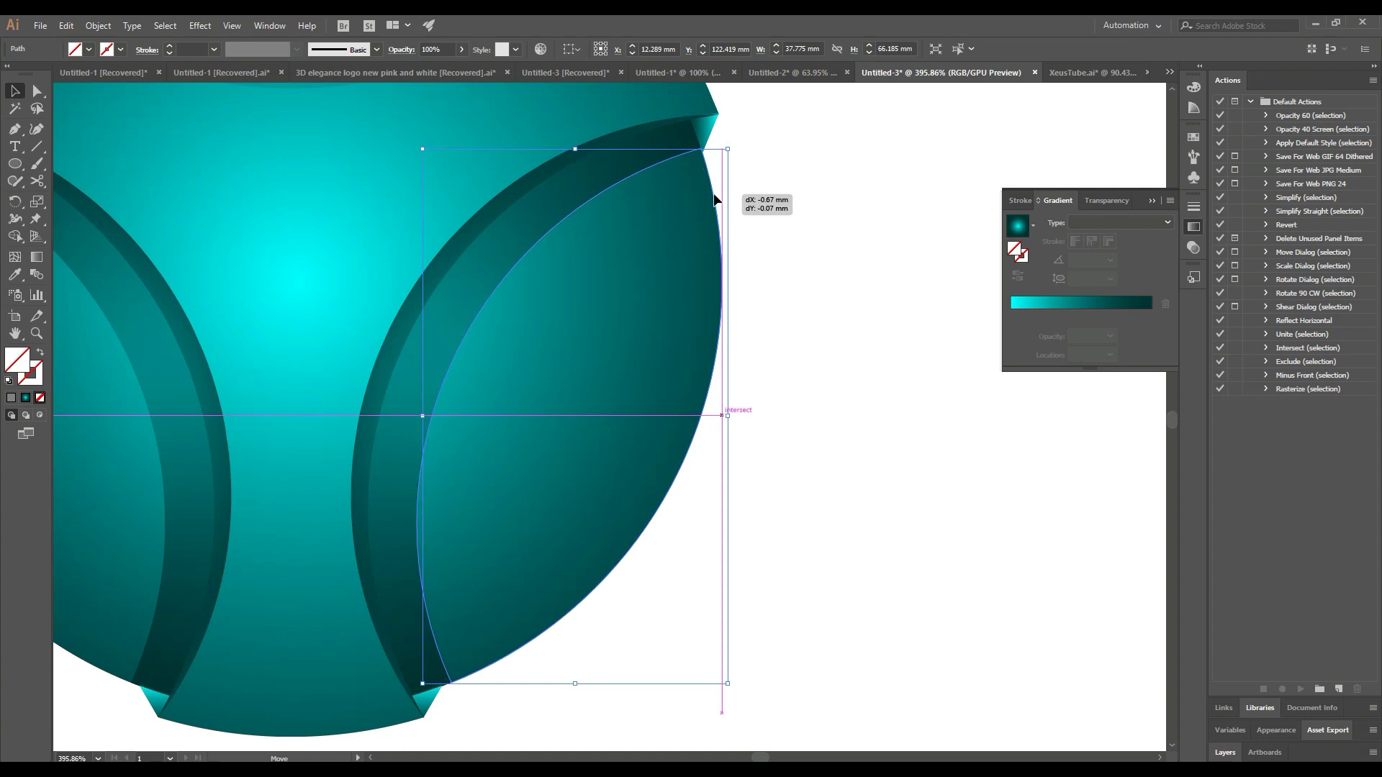
pyautogui.click(720, 231)
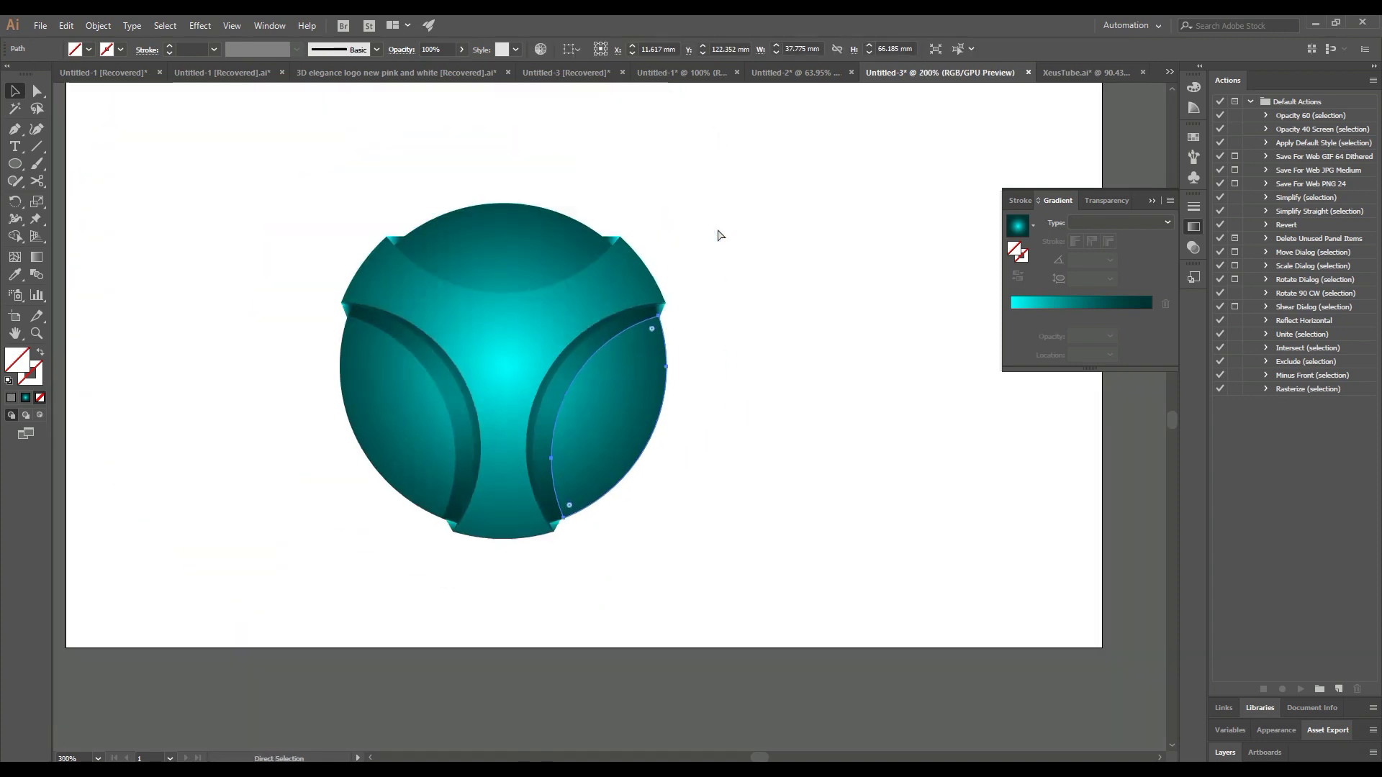
# Step: Eyedropper the grey gradient onto the leaf, lengthen the gradient, and shrink the leaf slightly
pyautogui.hotkey('ctrl', '-')
pyautogui.hotkey('ctrl', '-')
pyautogui.hotkey('ctrl', '-')
pyautogui.press('i')
pyautogui.click(123, 258)
pyautogui.press('g')
pyautogui.moveTo(840, 499); pyautogui.dragTo(853, 507)
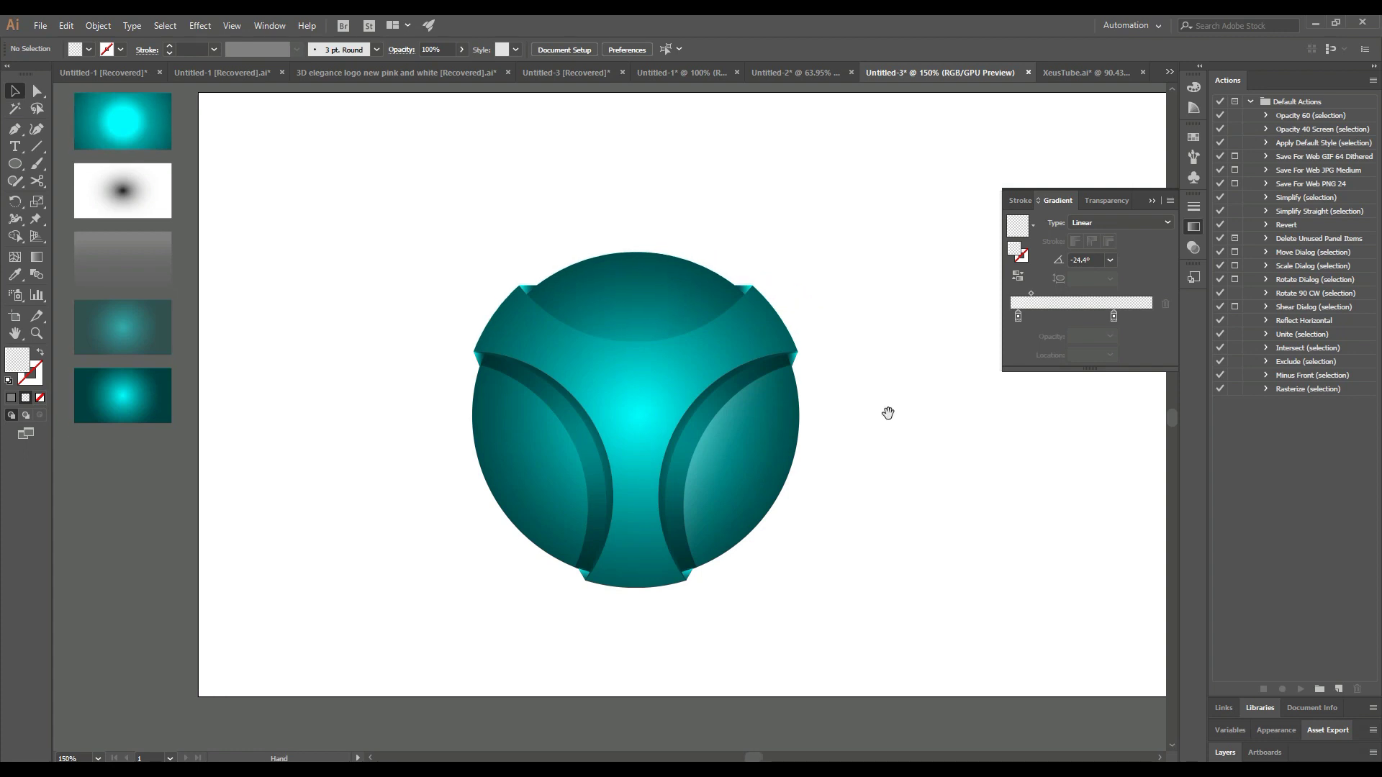
pyautogui.click(788, 374)
pyautogui.moveTo(797, 365); pyautogui.dragTo(790, 377)
# Step: Reflect a copy of the leaf horizontally and move it into the left arm
pyautogui.click(913, 400)
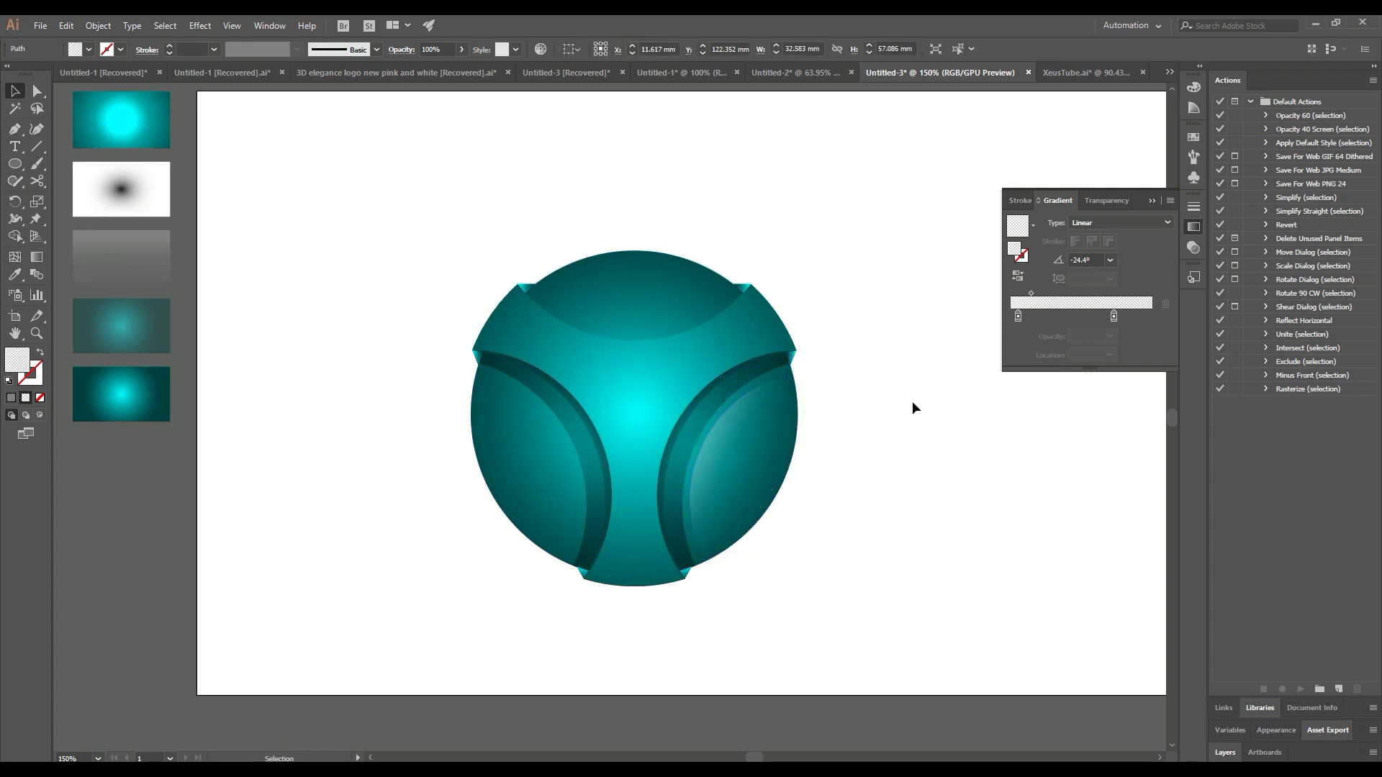
pyautogui.rightClick(722, 432)
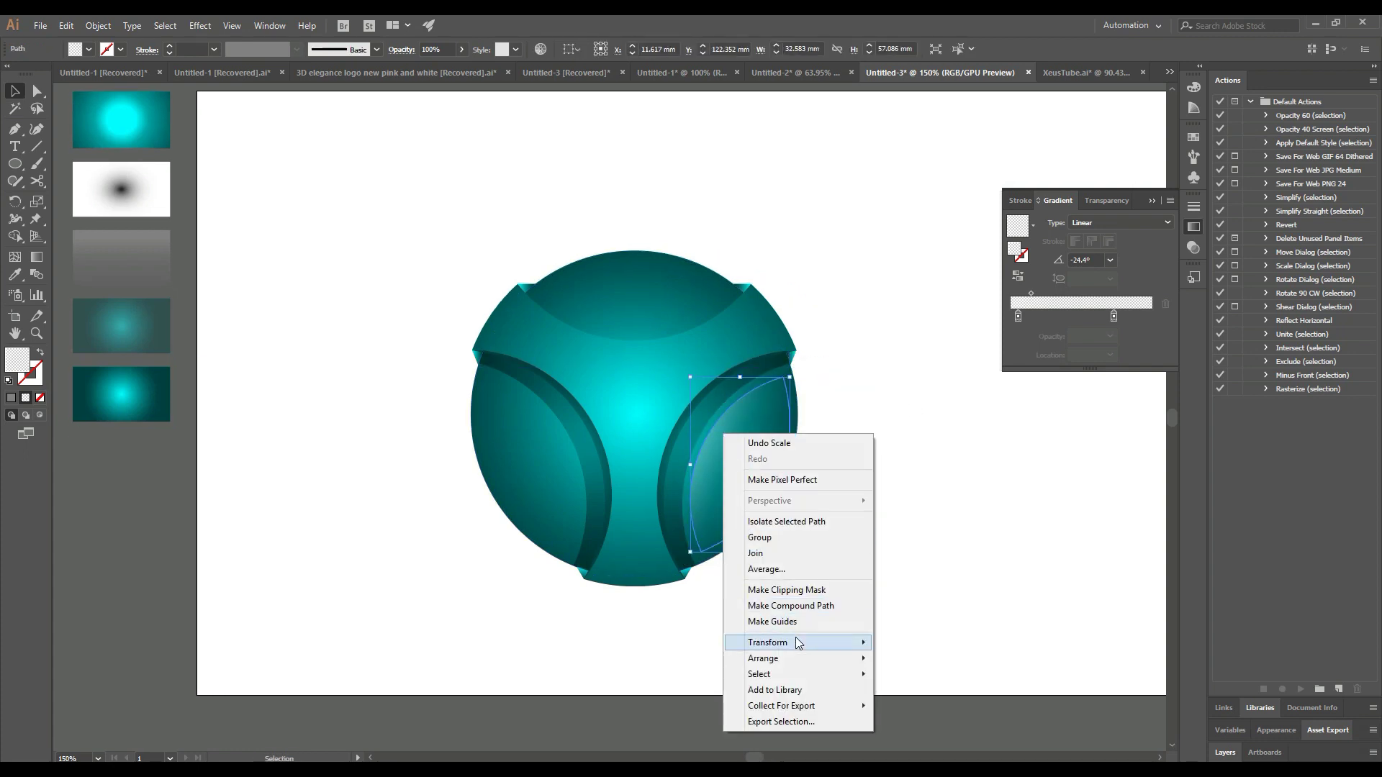
pyautogui.click(927, 695)
pyautogui.click(617, 485)
pyautogui.moveTo(778, 500); pyautogui.dragTo(378, 456)
pyautogui.click(818, 549)
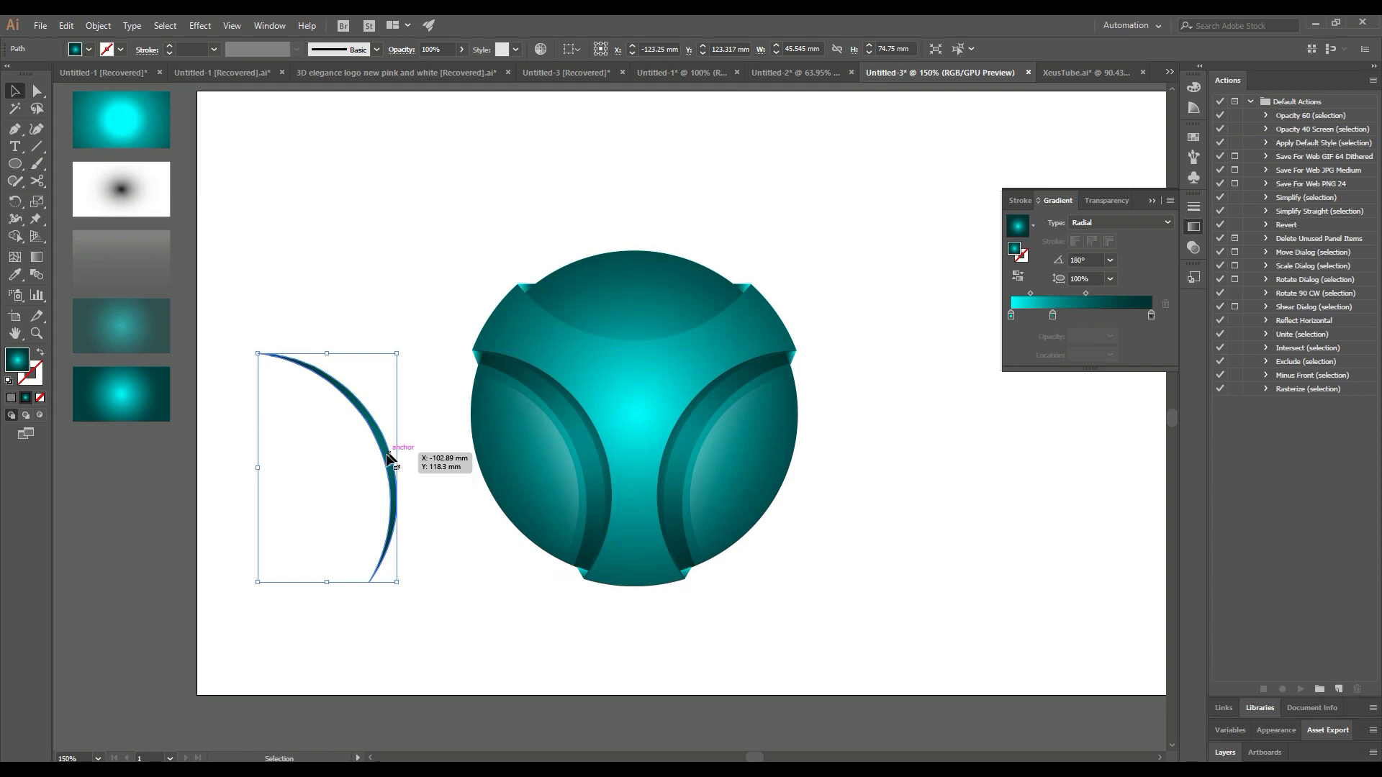
# Step: Cut a thin arc out with Scissors and give it no fill and a white stroke
pyautogui.press('c')
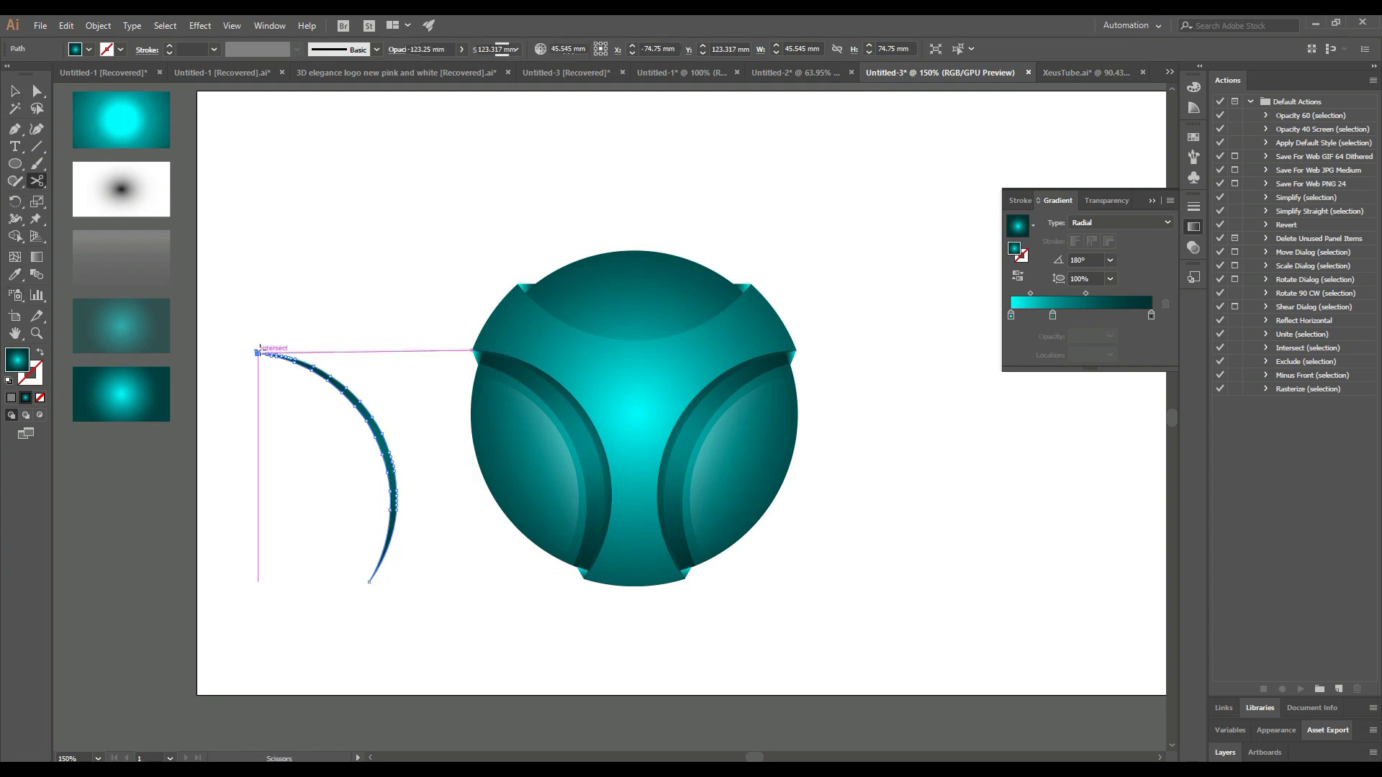
pyautogui.click(259, 352)
pyautogui.click(369, 583)
pyautogui.press('v')
pyautogui.moveTo(344, 465)
pyautogui.mouseDown()
pyautogui.moveTo(283, 472)
pyautogui.moveTo(454, 465)
pyautogui.mouseUp()
pyautogui.click(40, 397)
pyautogui.click(120, 49)
pyautogui.click(33, 85)
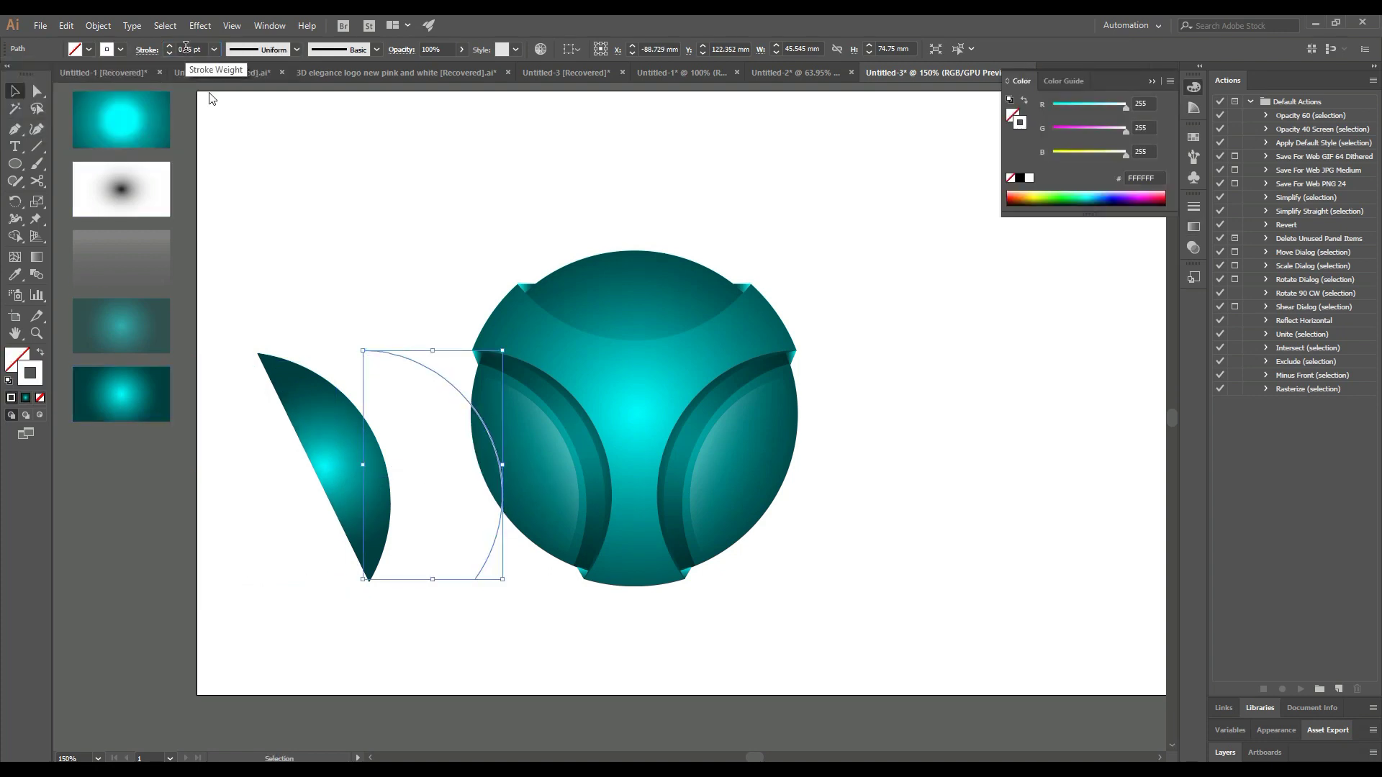
# Step: Place the white arc on the left arm's edge, bring it to front, apply the elliptical width profile
pyautogui.scroll(3, 660, 487)
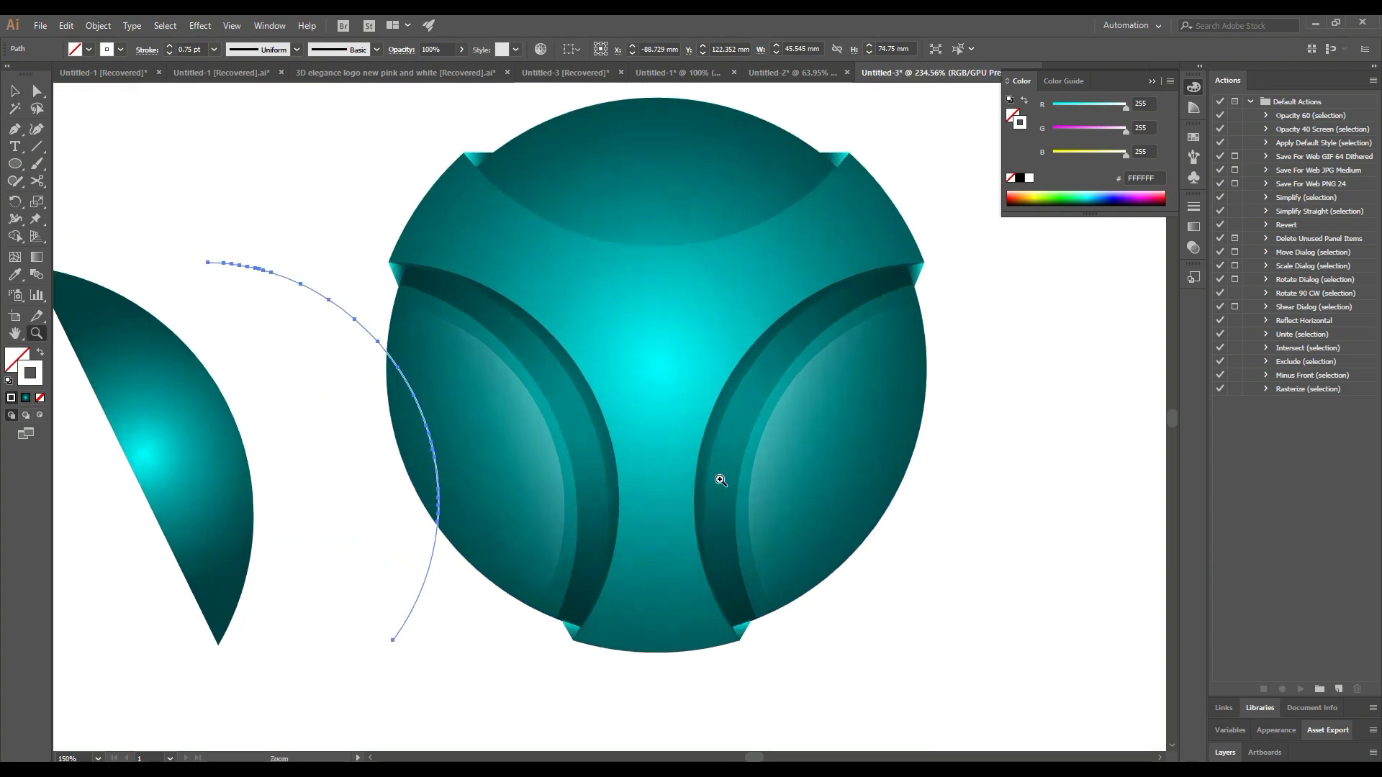
pyautogui.scroll(1, 720, 478)
pyautogui.moveTo(408, 410); pyautogui.dragTo(599, 400)
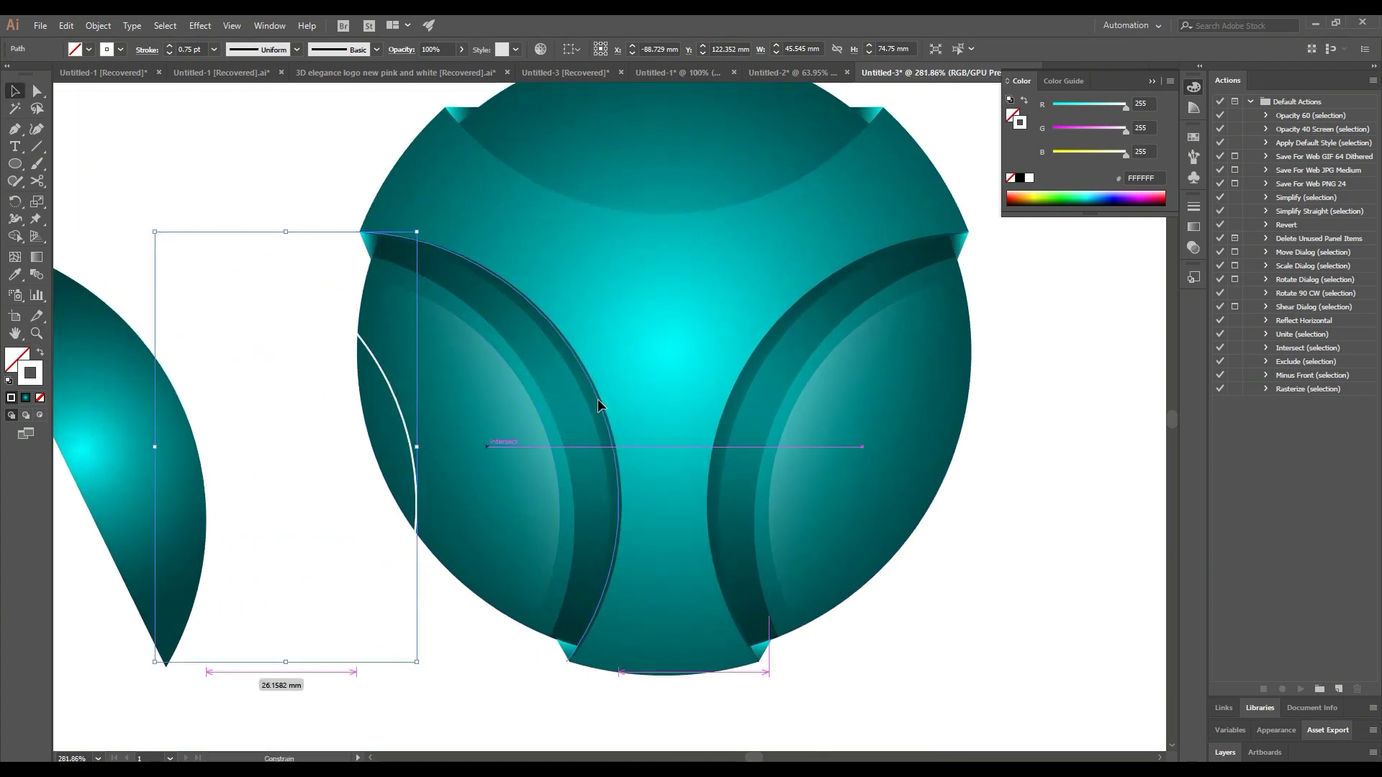
pyautogui.rightClick(599, 399)
pyautogui.click(784, 628)
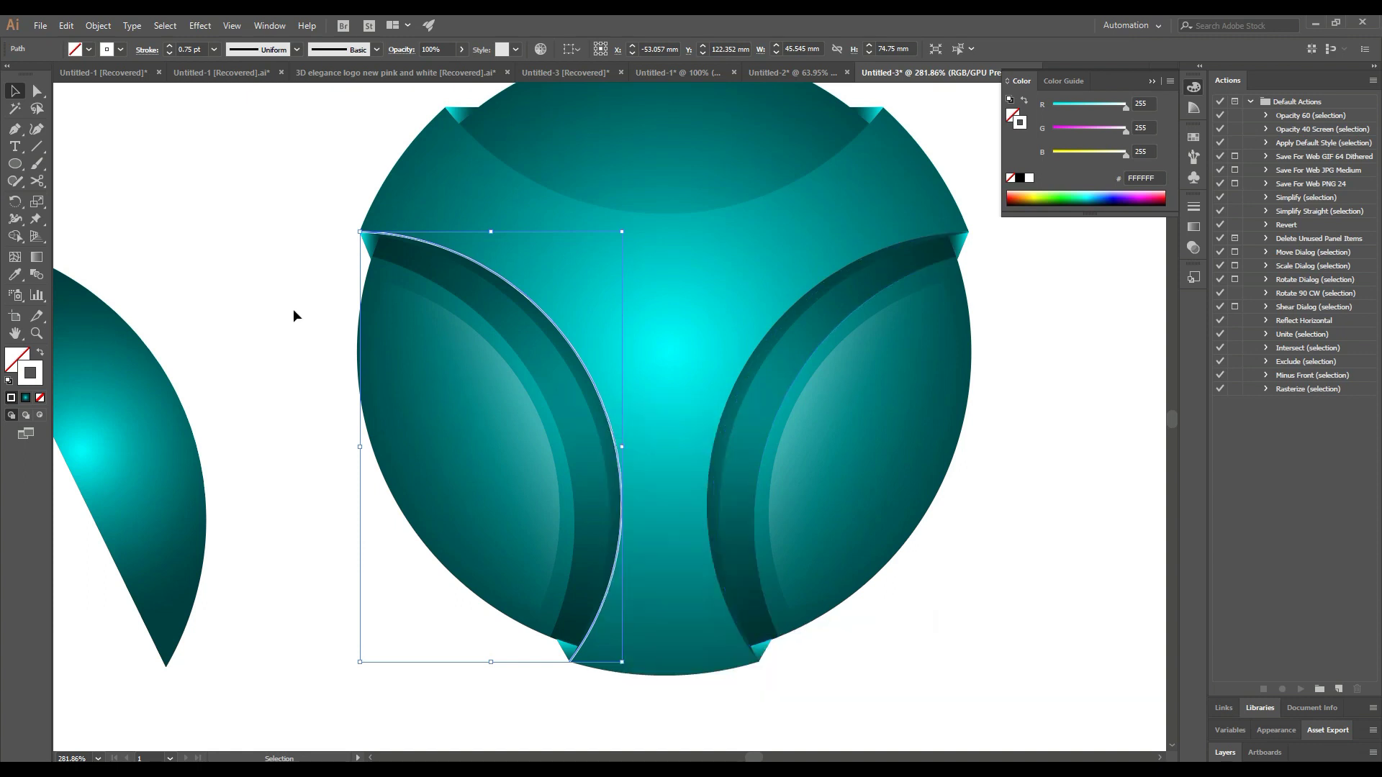
pyautogui.click(299, 53)
pyautogui.click(262, 169)
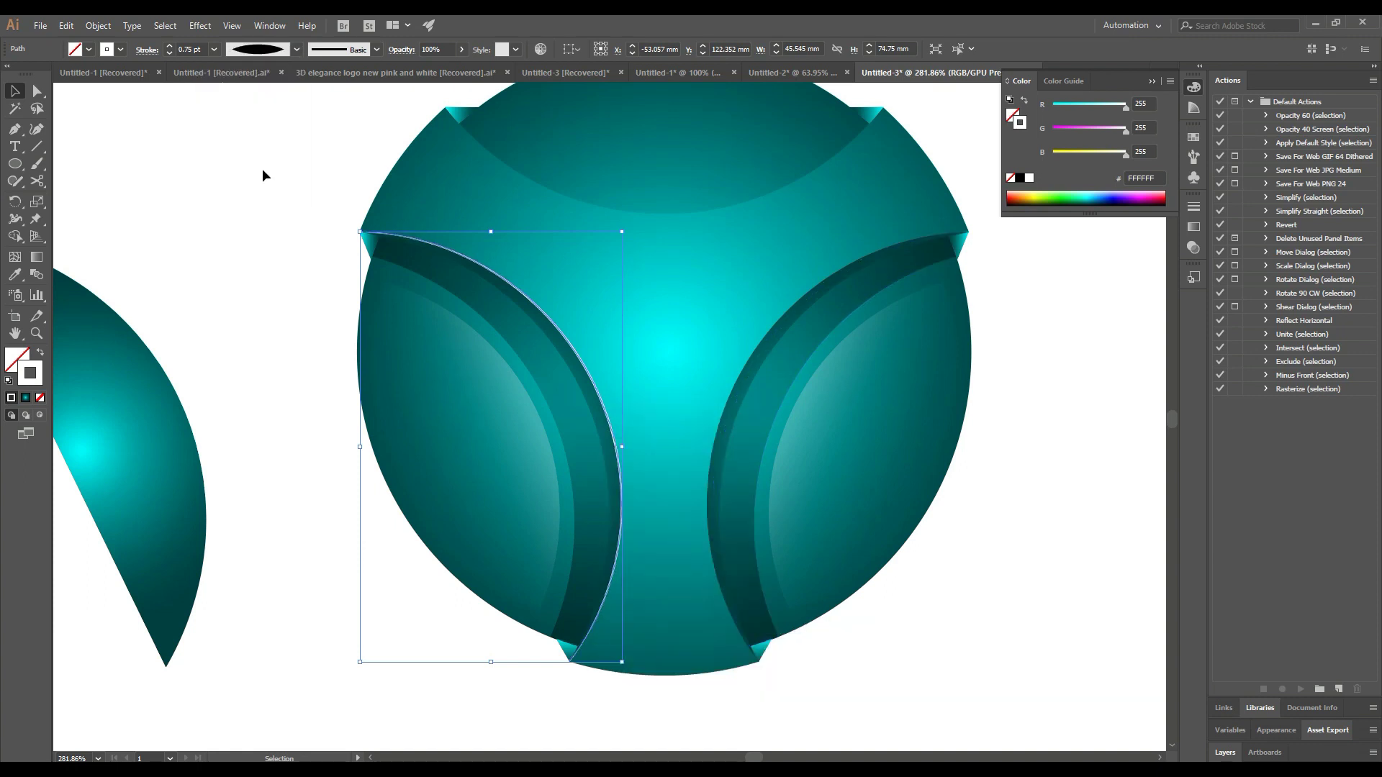
# Step: Reflect a copy of the arc onto the right arm's edge and bring it to front
pyautogui.rightClick(603, 404)
pyautogui.click(778, 651)
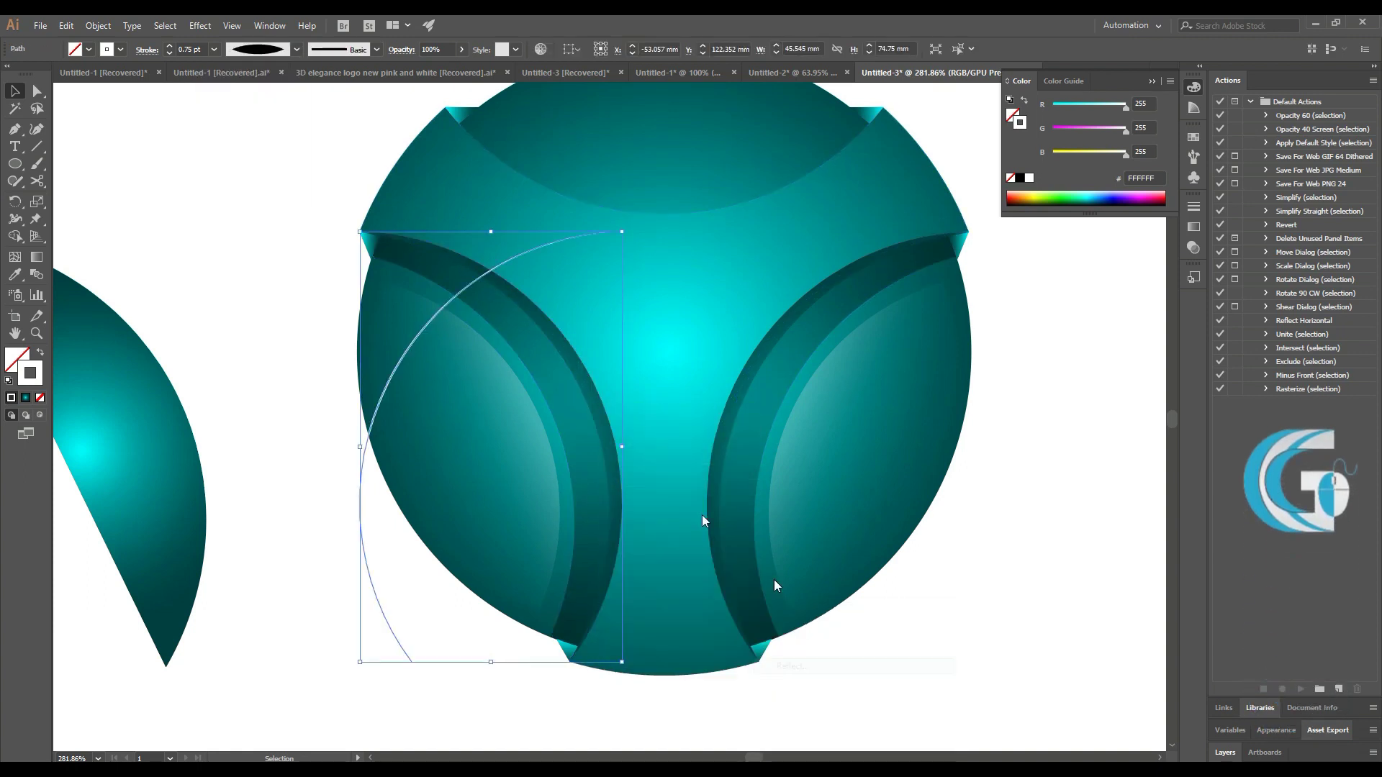
pyautogui.click(618, 485)
pyautogui.click(387, 511)
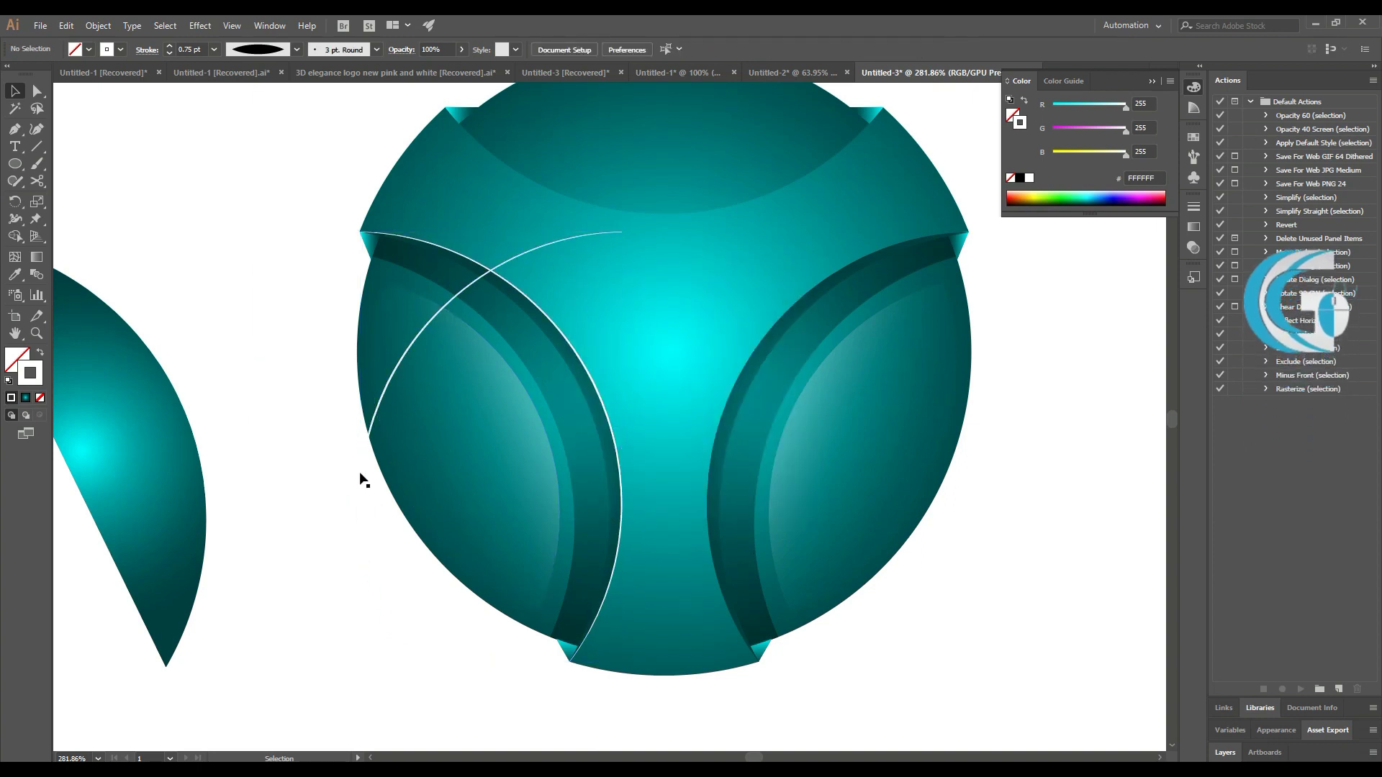
pyautogui.moveTo(358, 478); pyautogui.dragTo(704, 481)
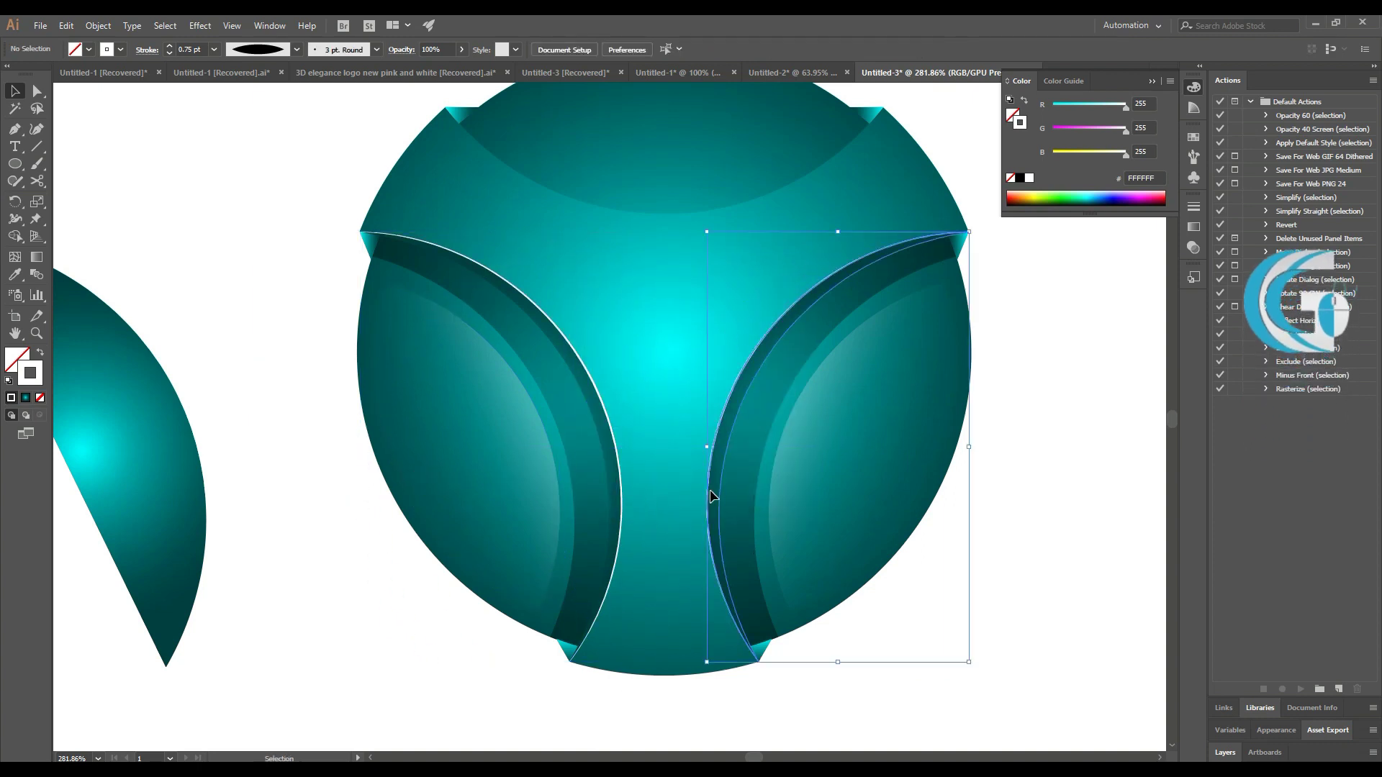
pyautogui.rightClick(1097, 618)
pyautogui.click(1072, 593)
pyautogui.scroll(5, 1072, 593)
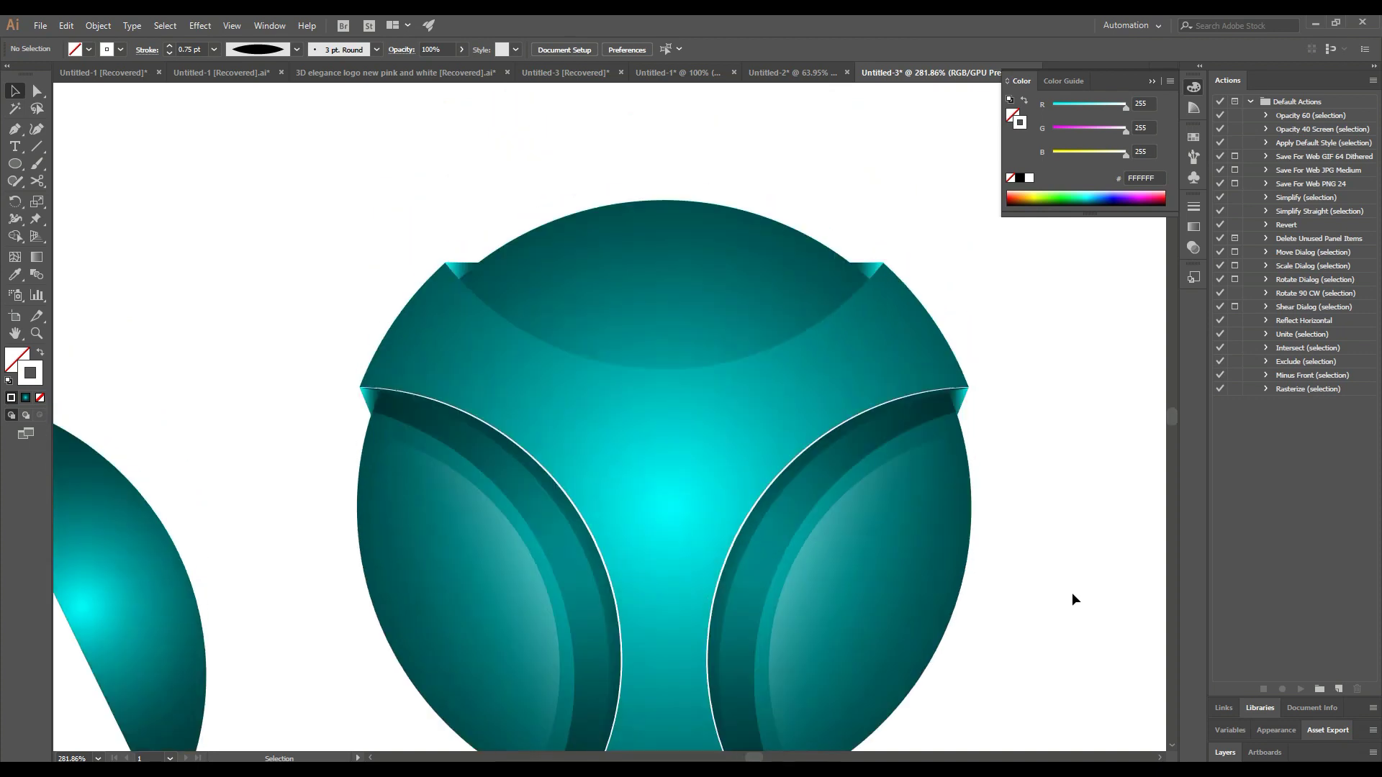
pyautogui.hotkey('ctrl', '-')
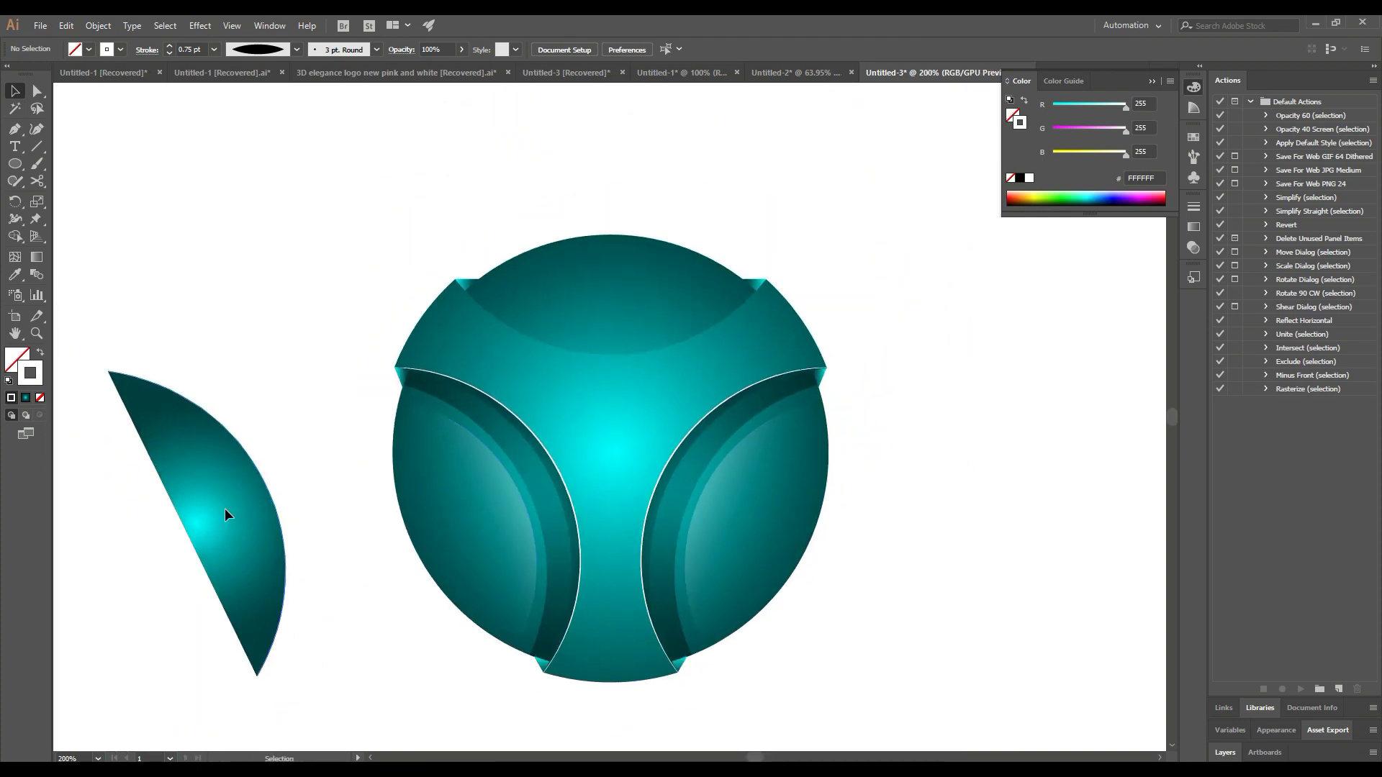
# Step: Drag a spare copy of the sphere to the upper left and separate its top cap
pyautogui.click(224, 509)
pyautogui.click(285, 311)
pyautogui.moveTo(645, 381); pyautogui.dragTo(281, 230)
pyautogui.click(19, 235)
pyautogui.click(187, 169)
pyautogui.press('v')
pyautogui.click(145, 604)
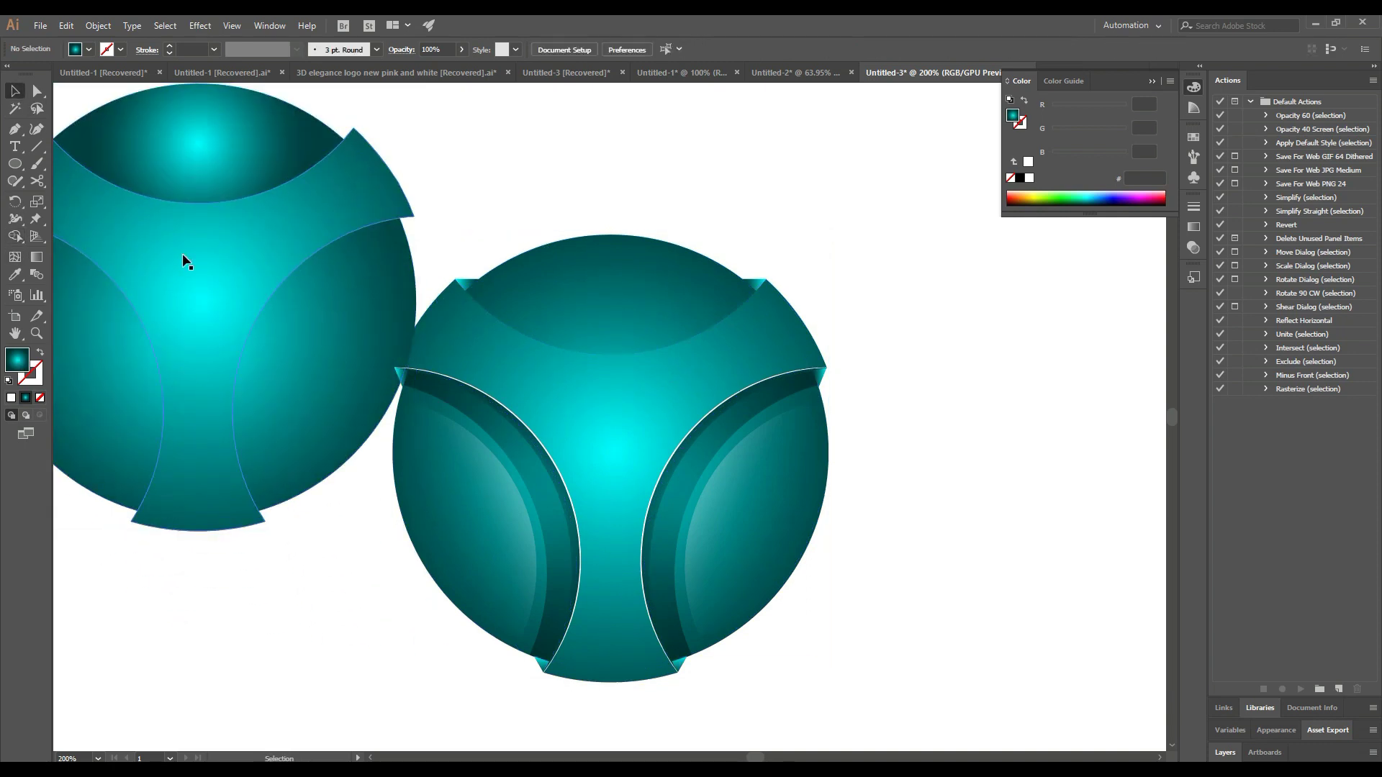
pyautogui.moveTo(415, 164); pyautogui.dragTo(489, 187)
# Step: Cut the spare sphere's outline at its top-left and top-right corners with Scissors
pyautogui.click(361, 235)
pyautogui.press('c')
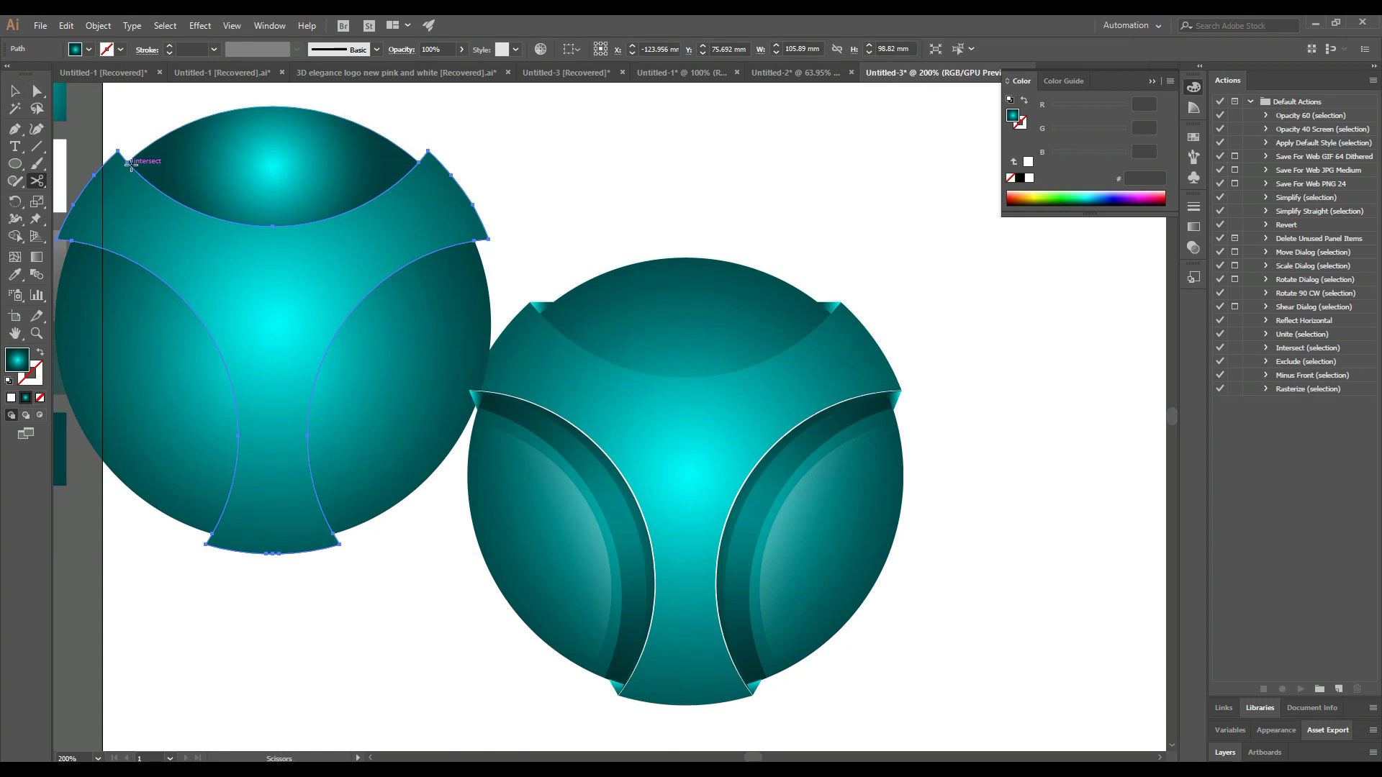
pyautogui.click(118, 150)
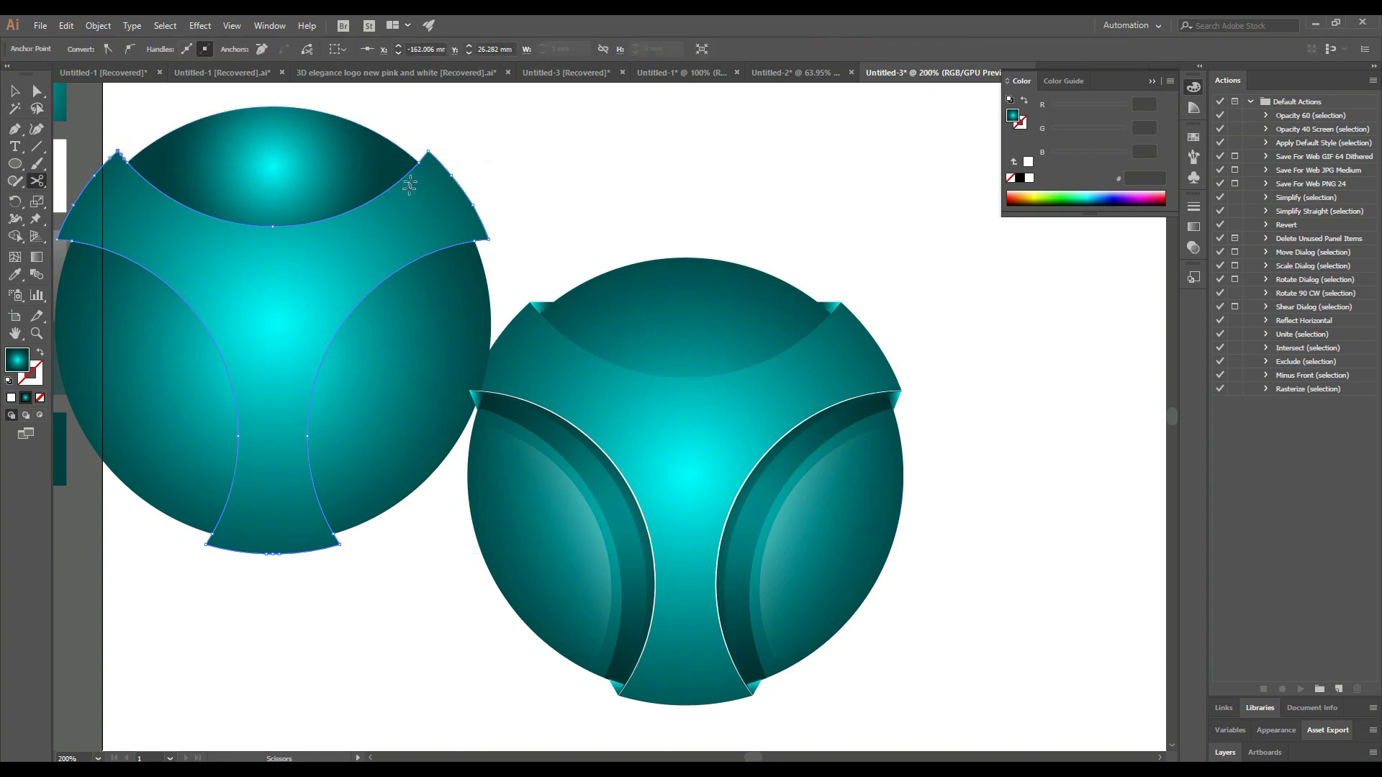
pyautogui.click(426, 152)
pyautogui.press('v')
pyautogui.moveTo(246, 171); pyautogui.dragTo(560, 170)
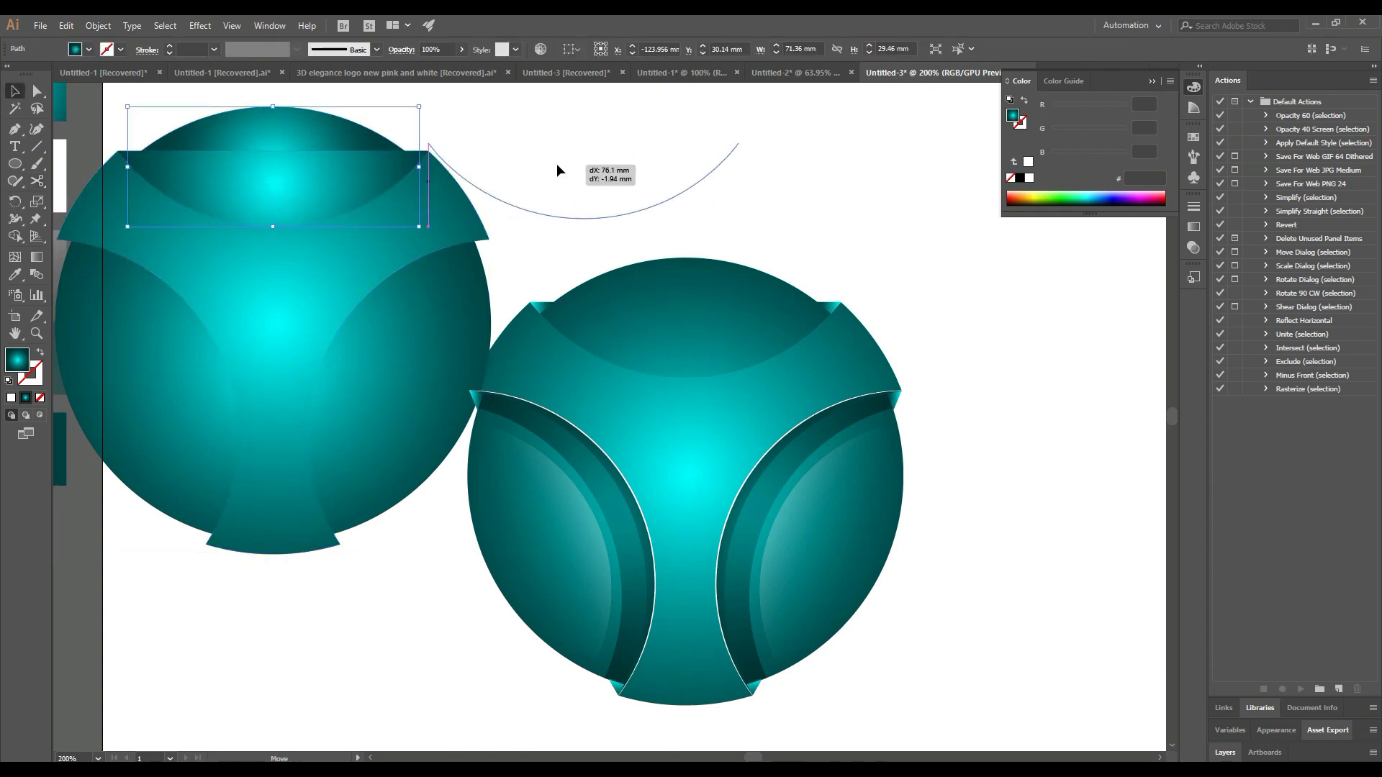
pyautogui.hotkey('ctrl', 'z')
# Step: Delete the leftover sphere pieces and move the top lens onto the logo sphere's top
pyautogui.click(39, 397)
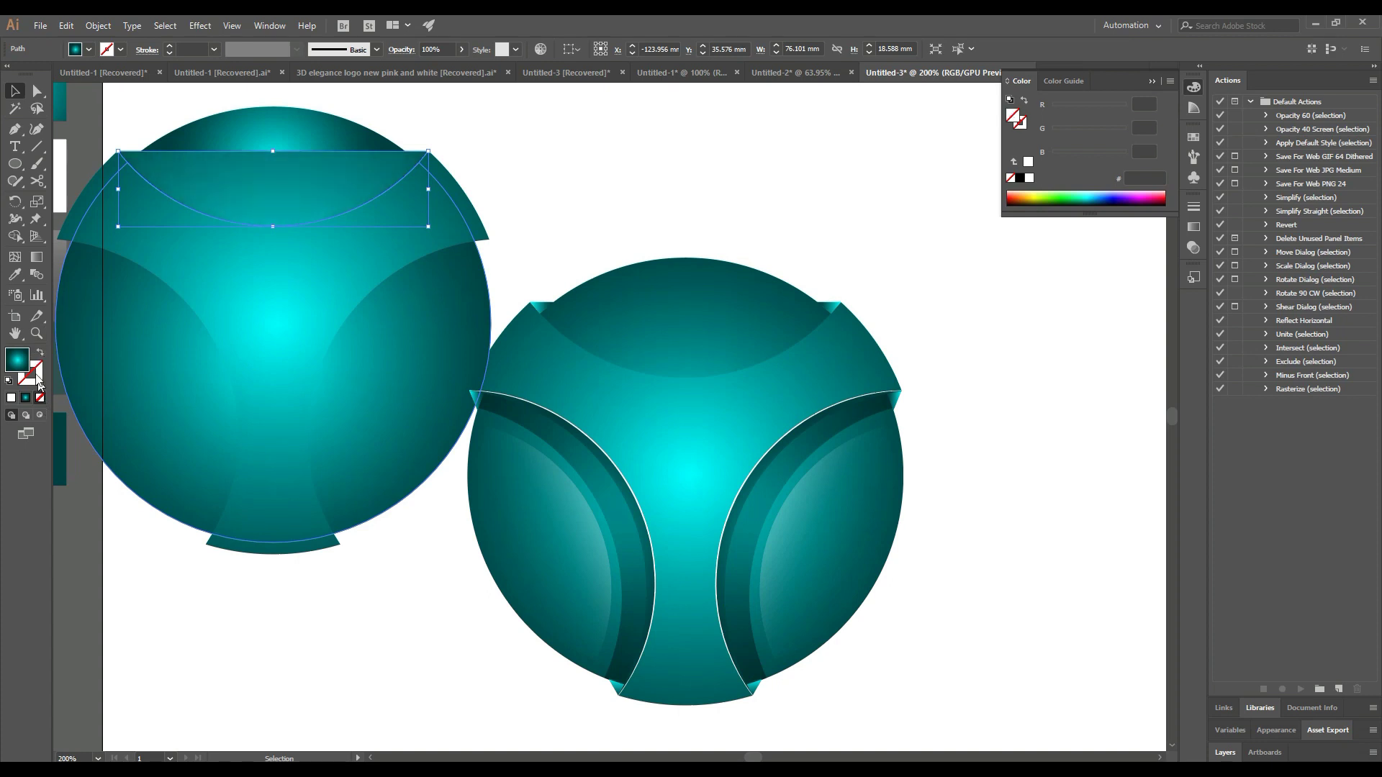
pyautogui.moveTo(209, 577); pyautogui.dragTo(355, 426)
pyautogui.press('Delete')
pyautogui.moveTo(347, 181)
pyautogui.mouseDown()
pyautogui.moveTo(369, 265)
pyautogui.moveTo(716, 318)
pyautogui.mouseUp()
# Step: Give the top lens a vertical gradient and reshape it to fit the top cap
pyautogui.press('i')
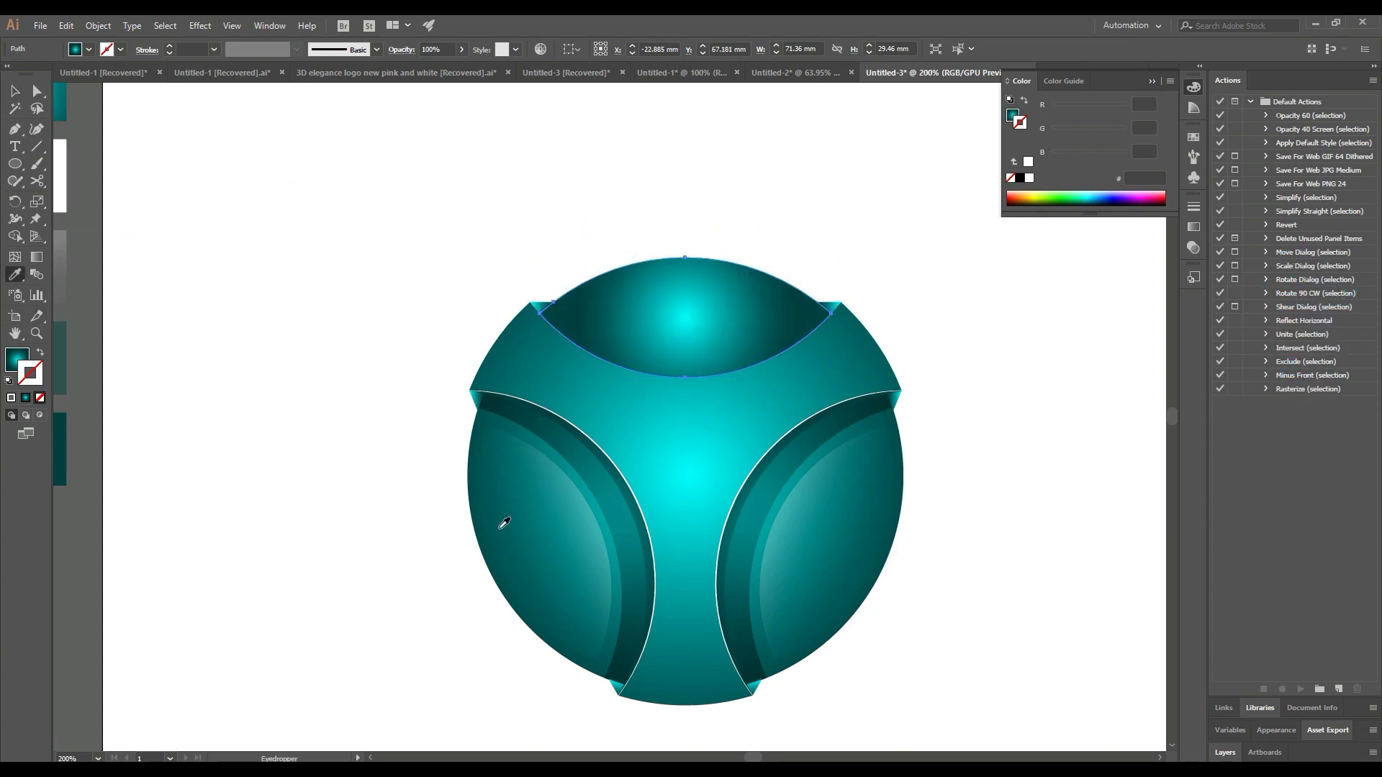
pyautogui.click(454, 414)
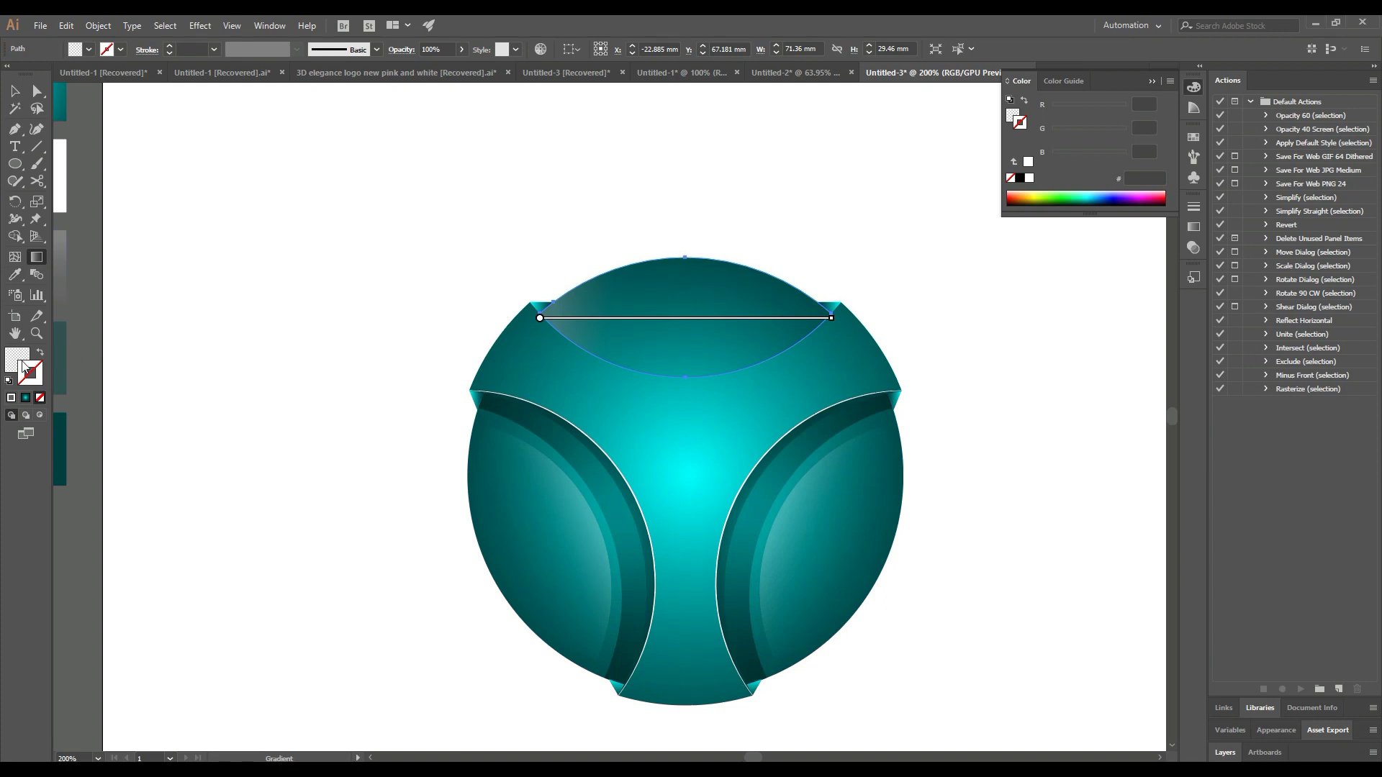
pyautogui.moveTo(685, 254); pyautogui.dragTo(680, 373)
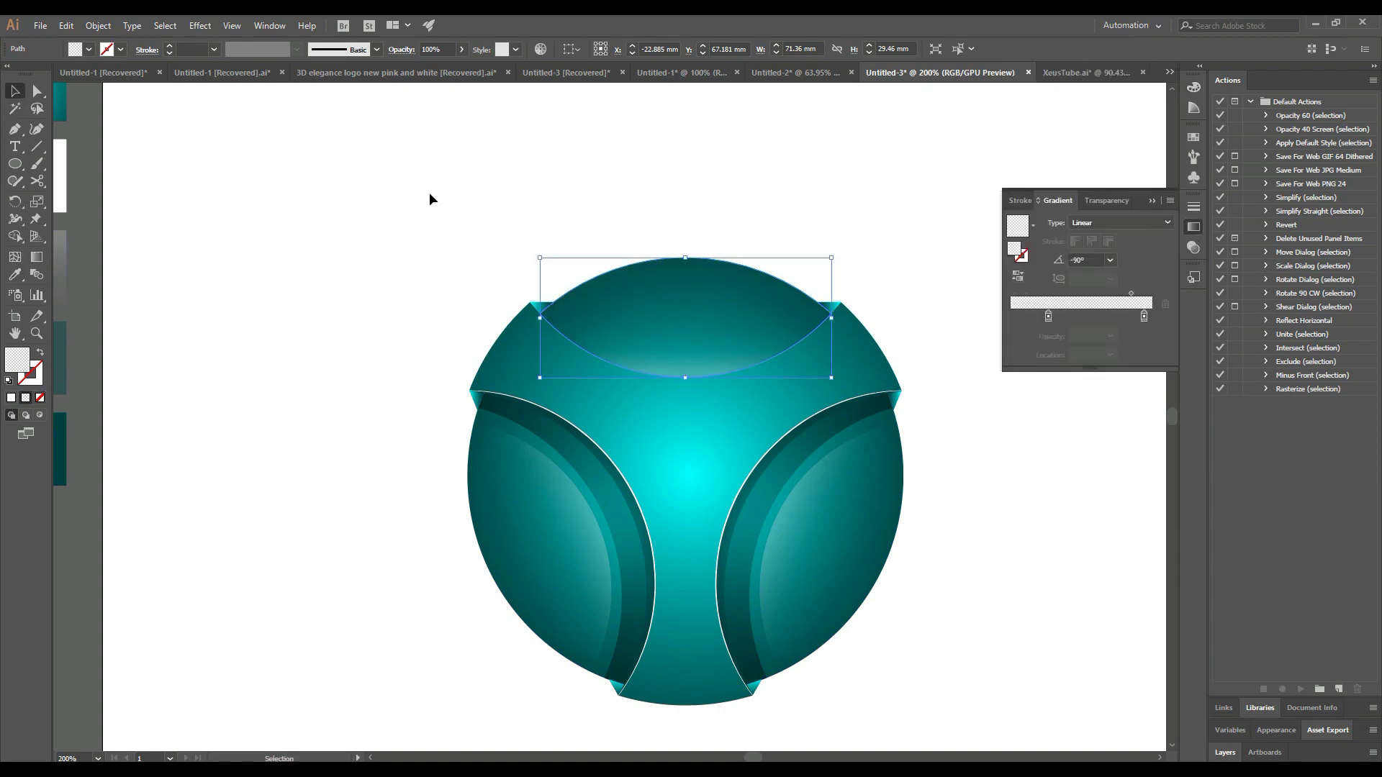
pyautogui.moveTo(827, 257); pyautogui.dragTo(830, 272)
pyautogui.click(832, 239)
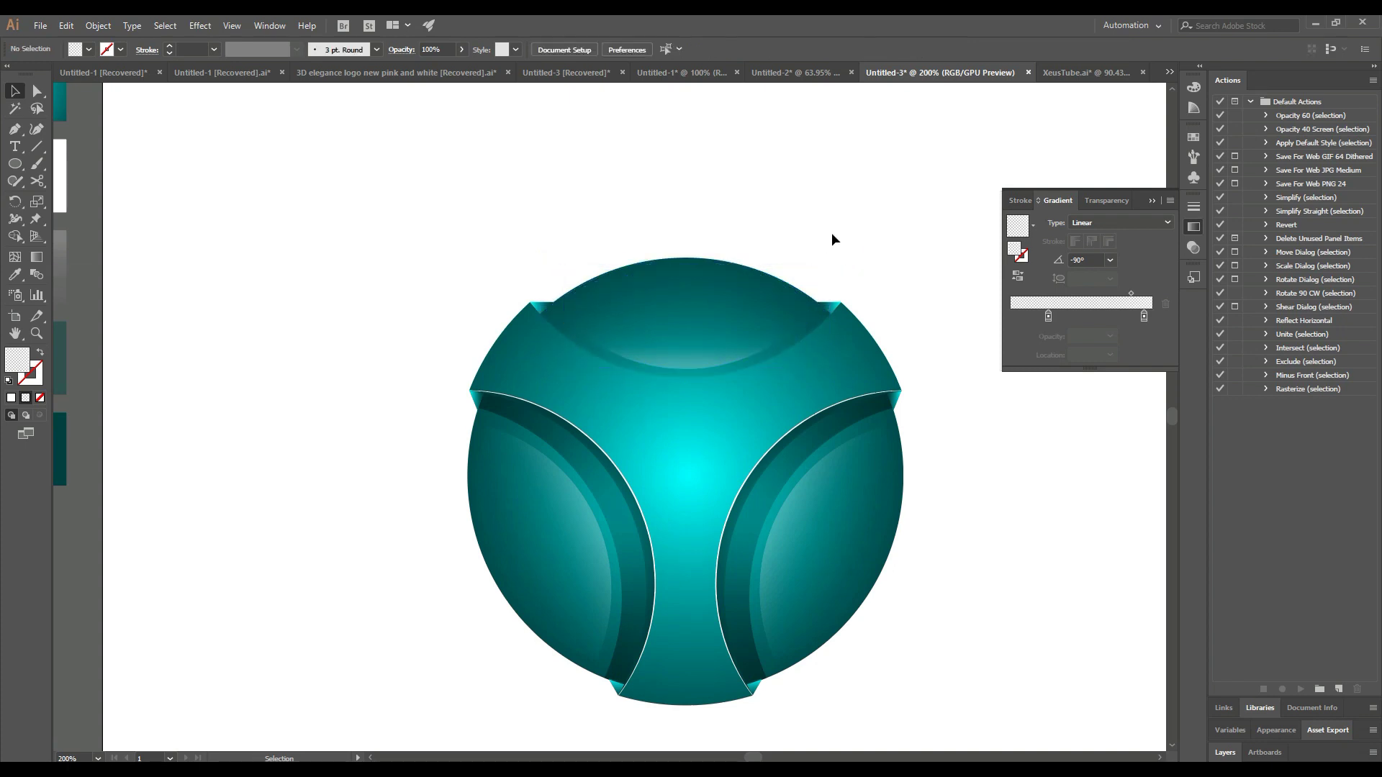
# Step: Move the arc onto the lens with a white 0.75 pt stroke using Width Profile 1
pyautogui.moveTo(358, 301); pyautogui.dragTo(748, 366)
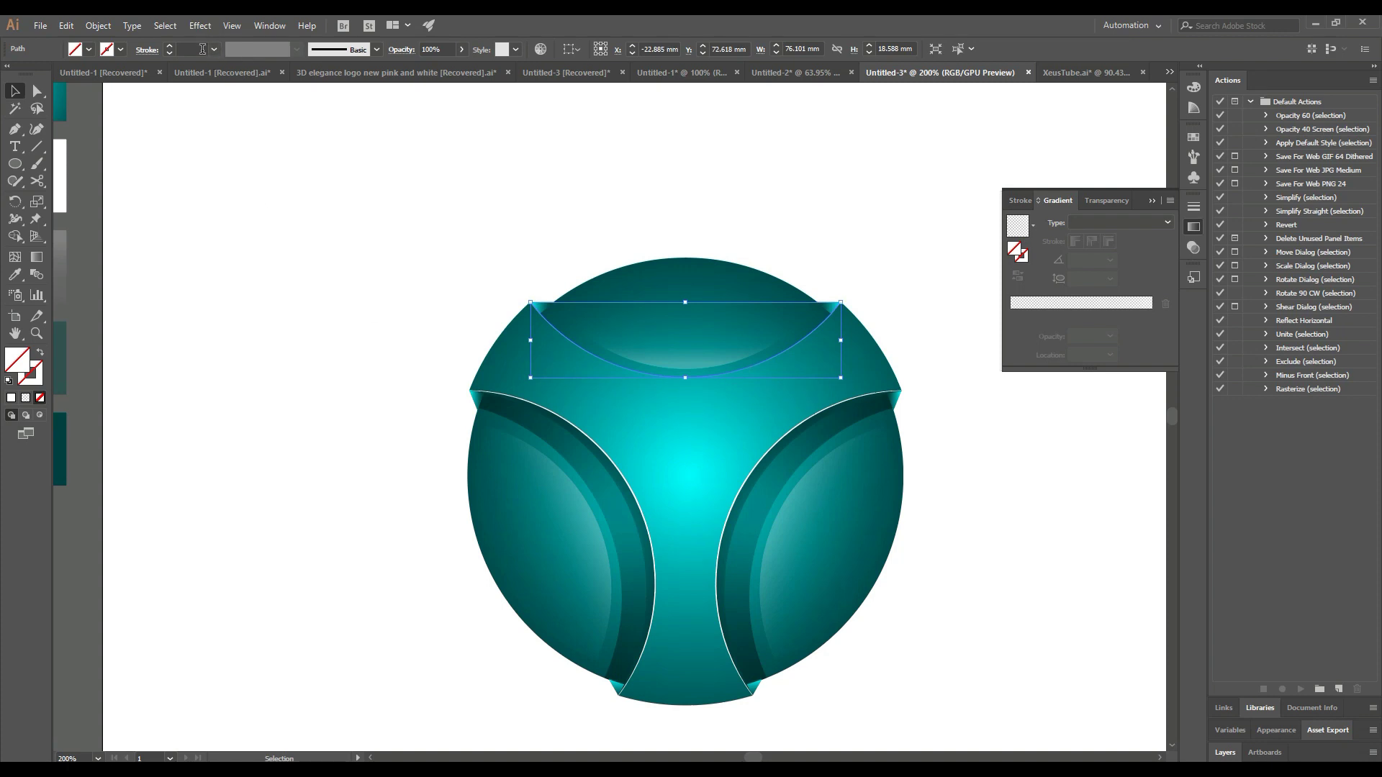
pyautogui.click(39, 380)
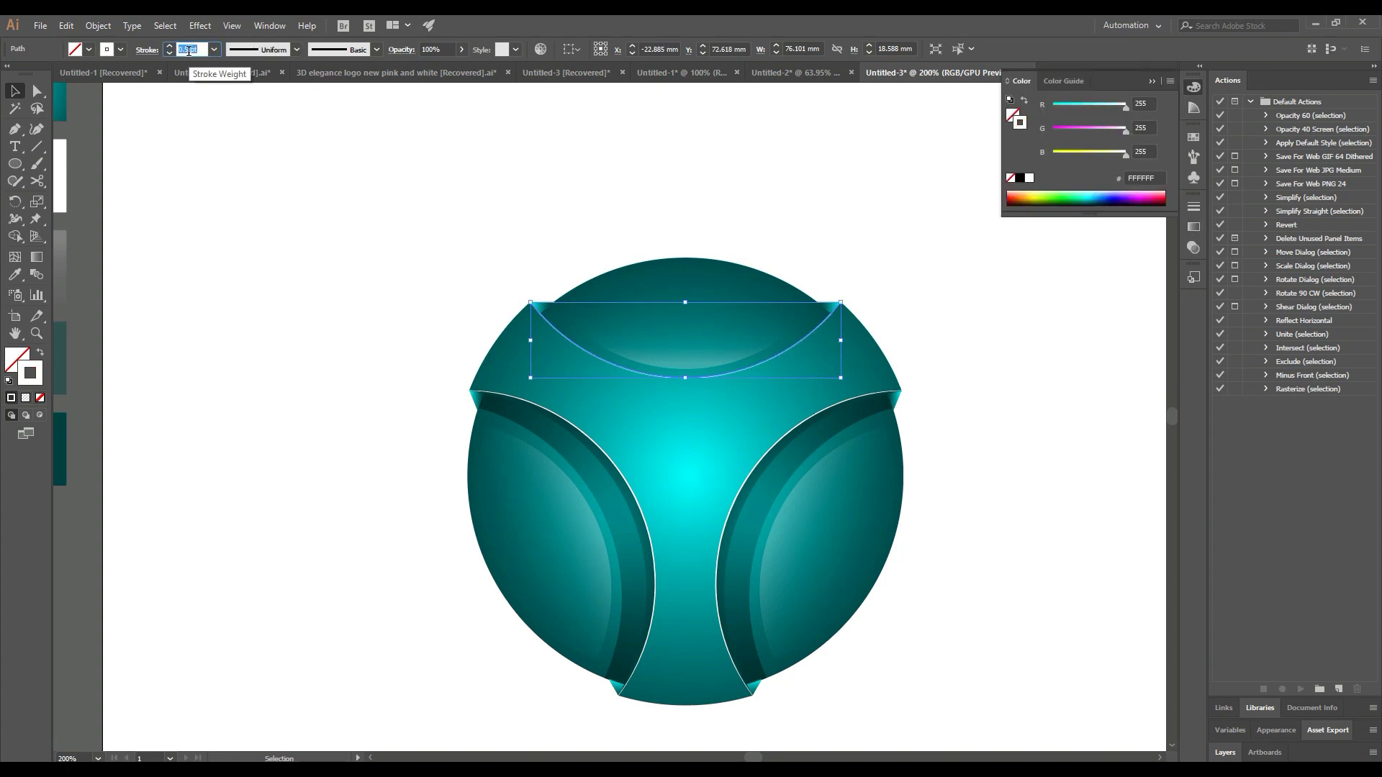
pyautogui.click(297, 49)
pyautogui.click(252, 79)
pyautogui.click(334, 273)
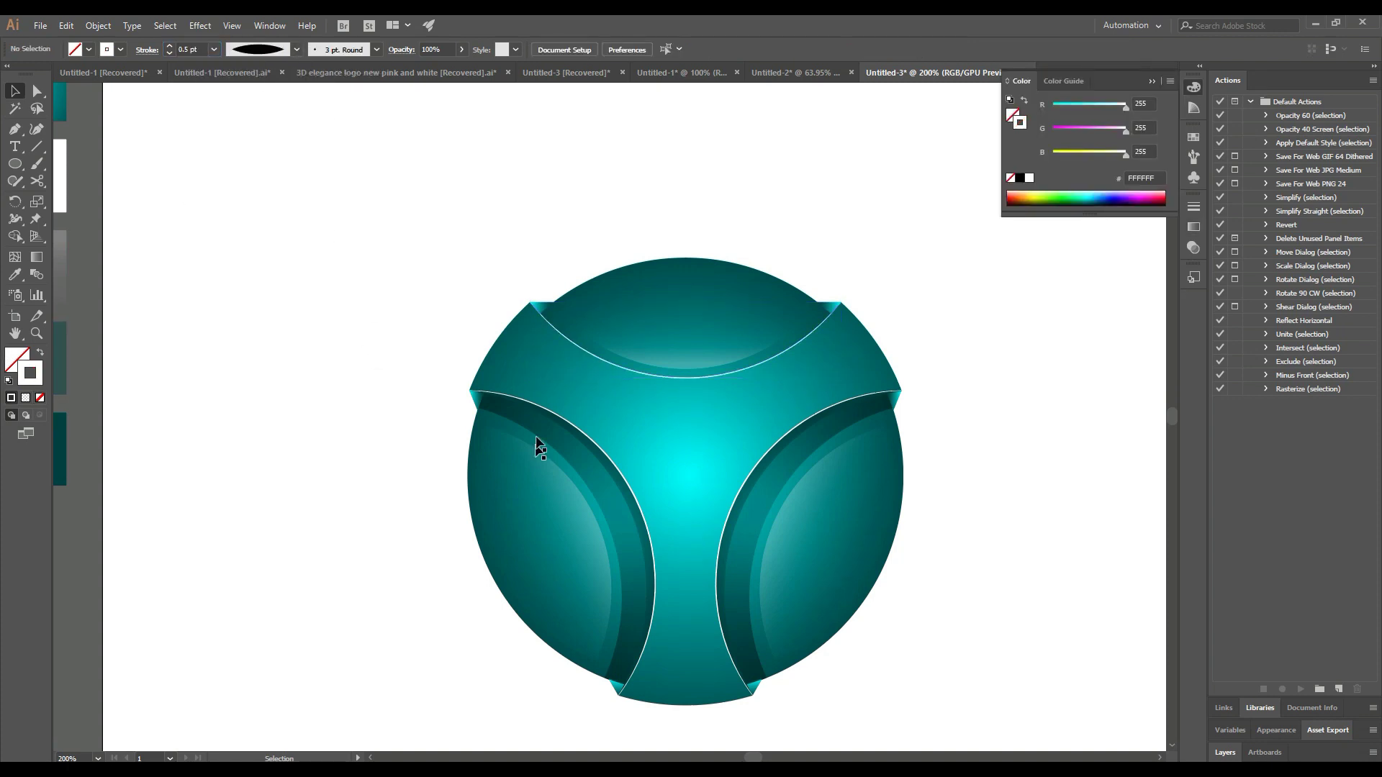
pyautogui.click(603, 362)
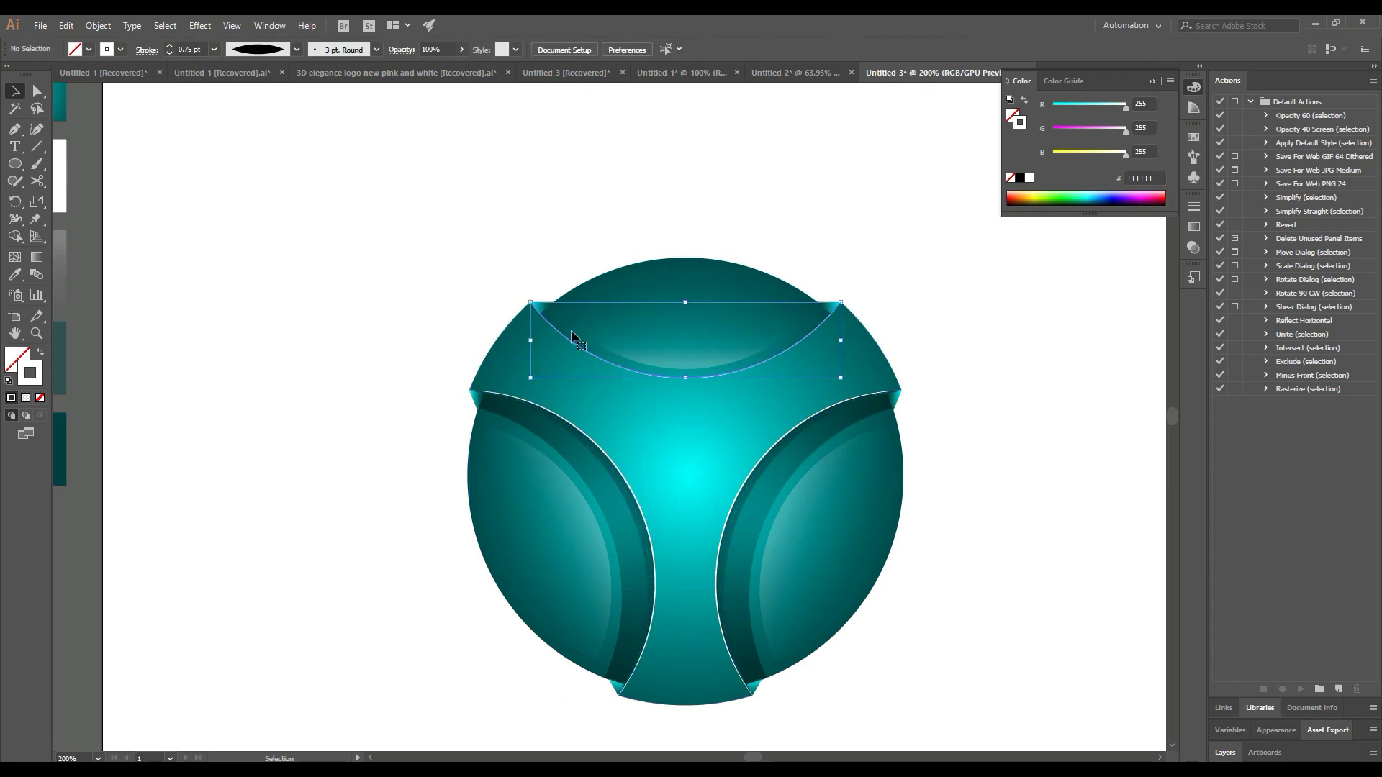
pyautogui.click(203, 49)
pyautogui.click(275, 252)
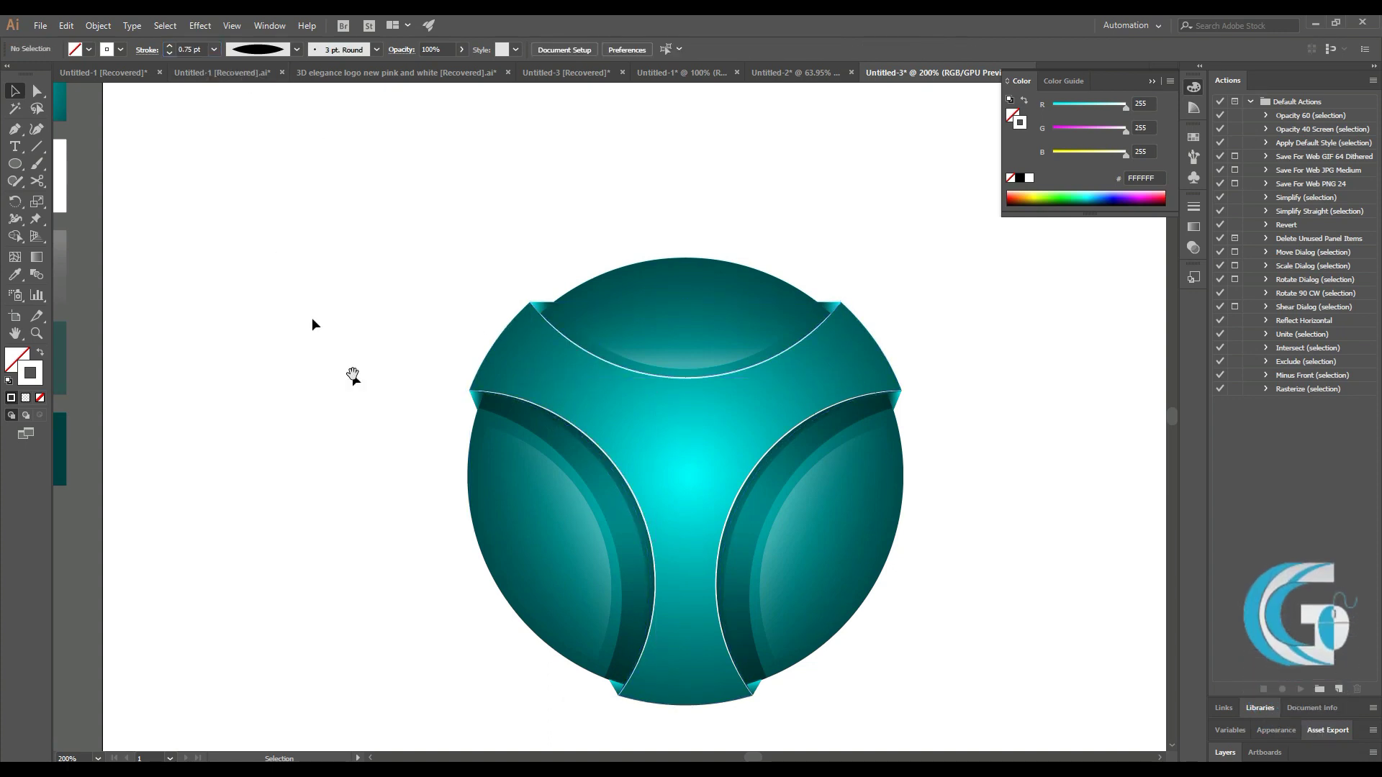
pyautogui.hotkey('ctrl', 'shift', 'h')
pyautogui.hotkey('ctrl', 'a')
pyautogui.click(934, 223)
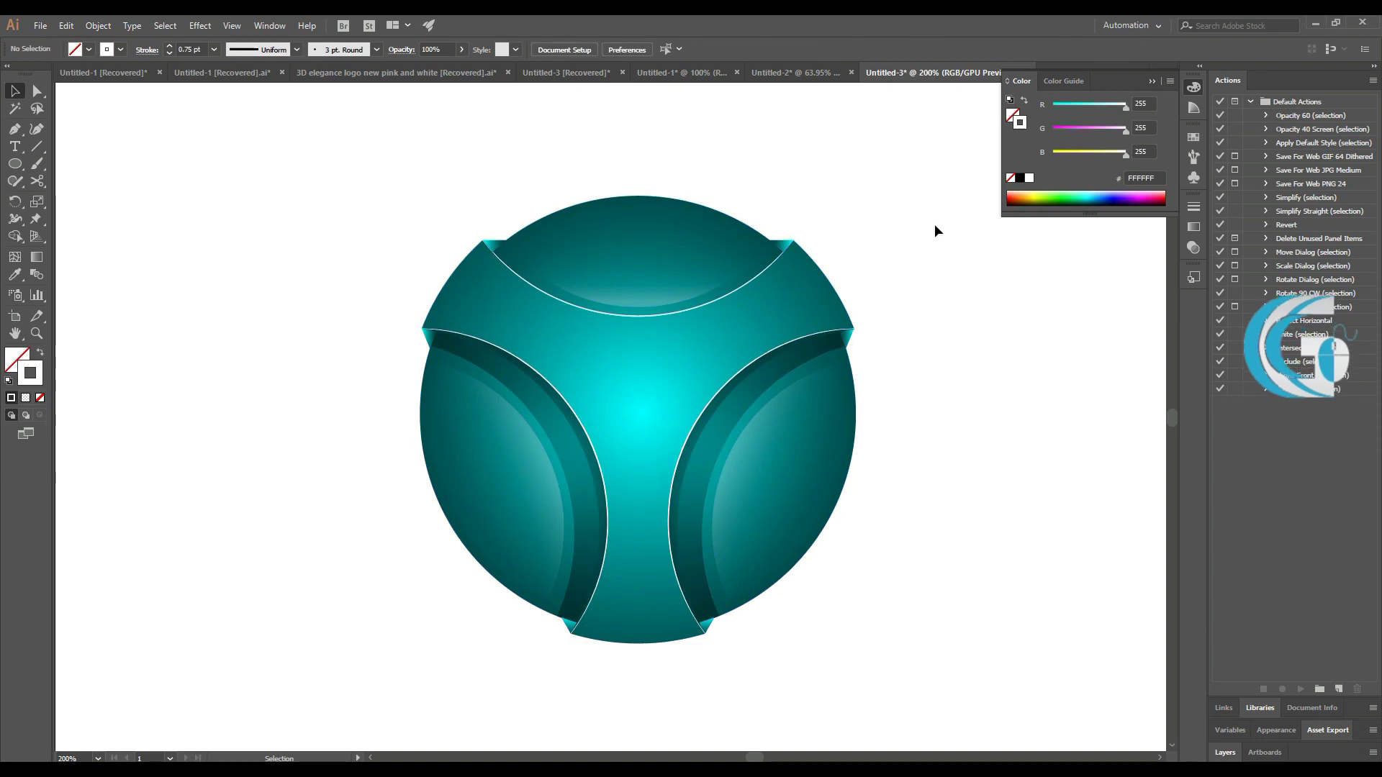
# Step: Group all the sphere logo pieces together
pyautogui.moveTo(926, 217); pyautogui.dragTo(416, 646)
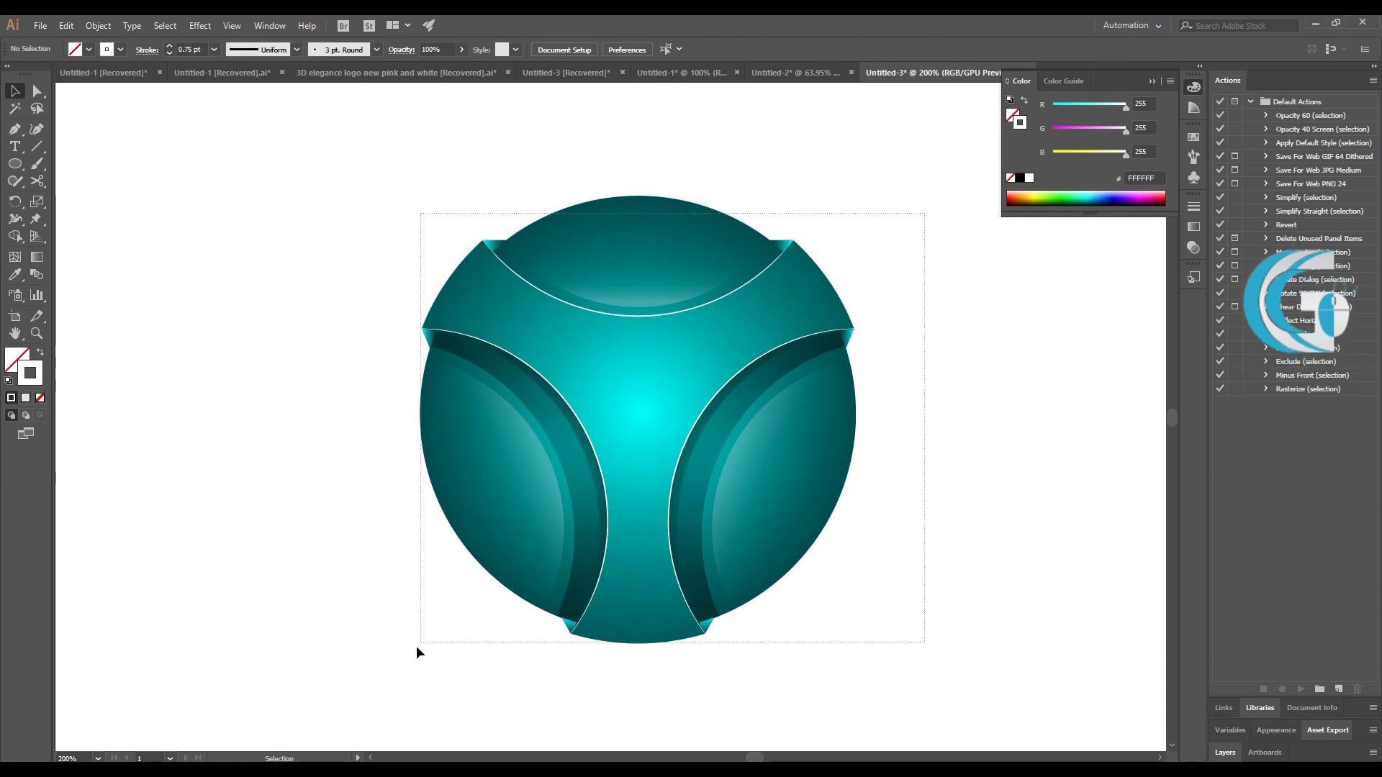
pyautogui.rightClick(760, 334)
pyautogui.click(818, 428)
pyautogui.click(926, 401)
pyautogui.hotkey('ctrl', '-')
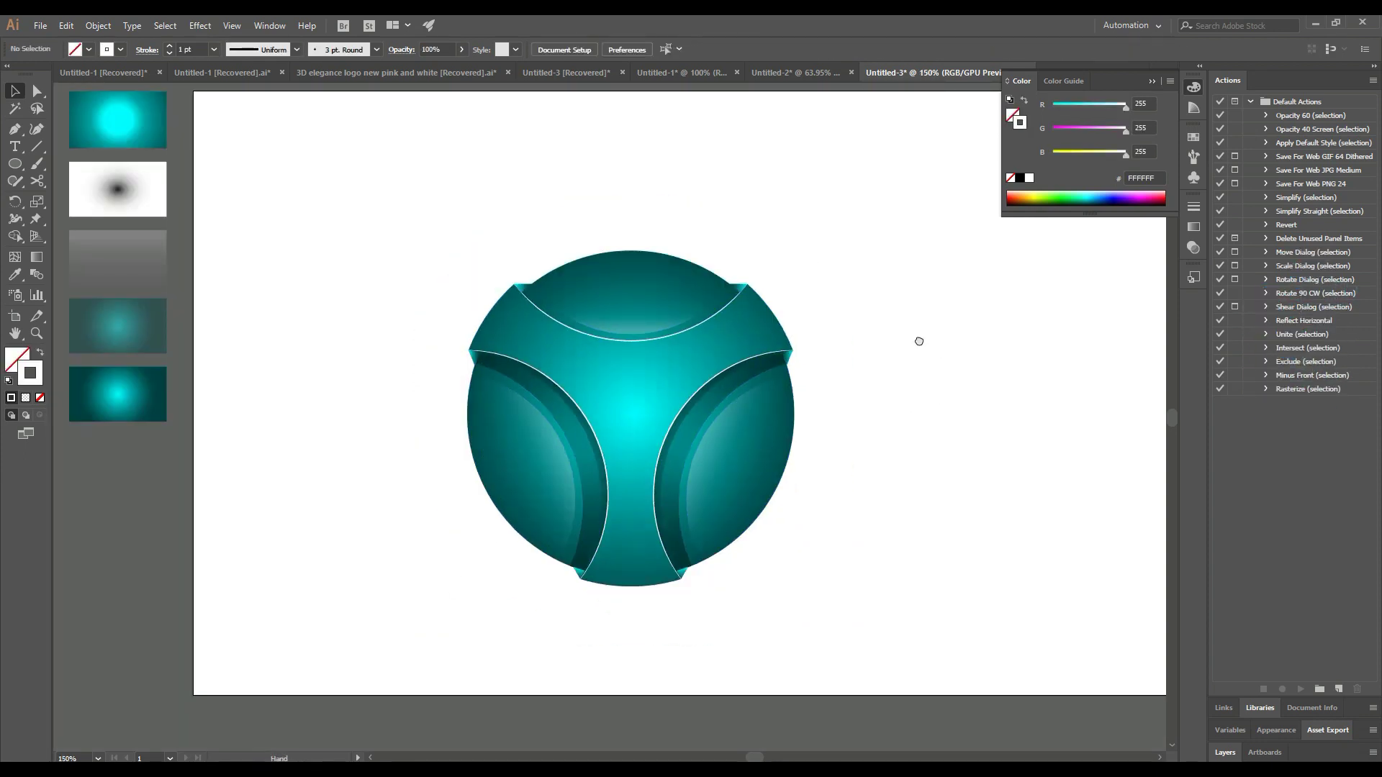
# Step: Stretch the radial teal glow rectangle over the artboard and centre it with the logo horizontally and vertically
pyautogui.moveTo(198, 151); pyautogui.dragTo(201, 156)
pyautogui.hotkey('ctrl', 'z')
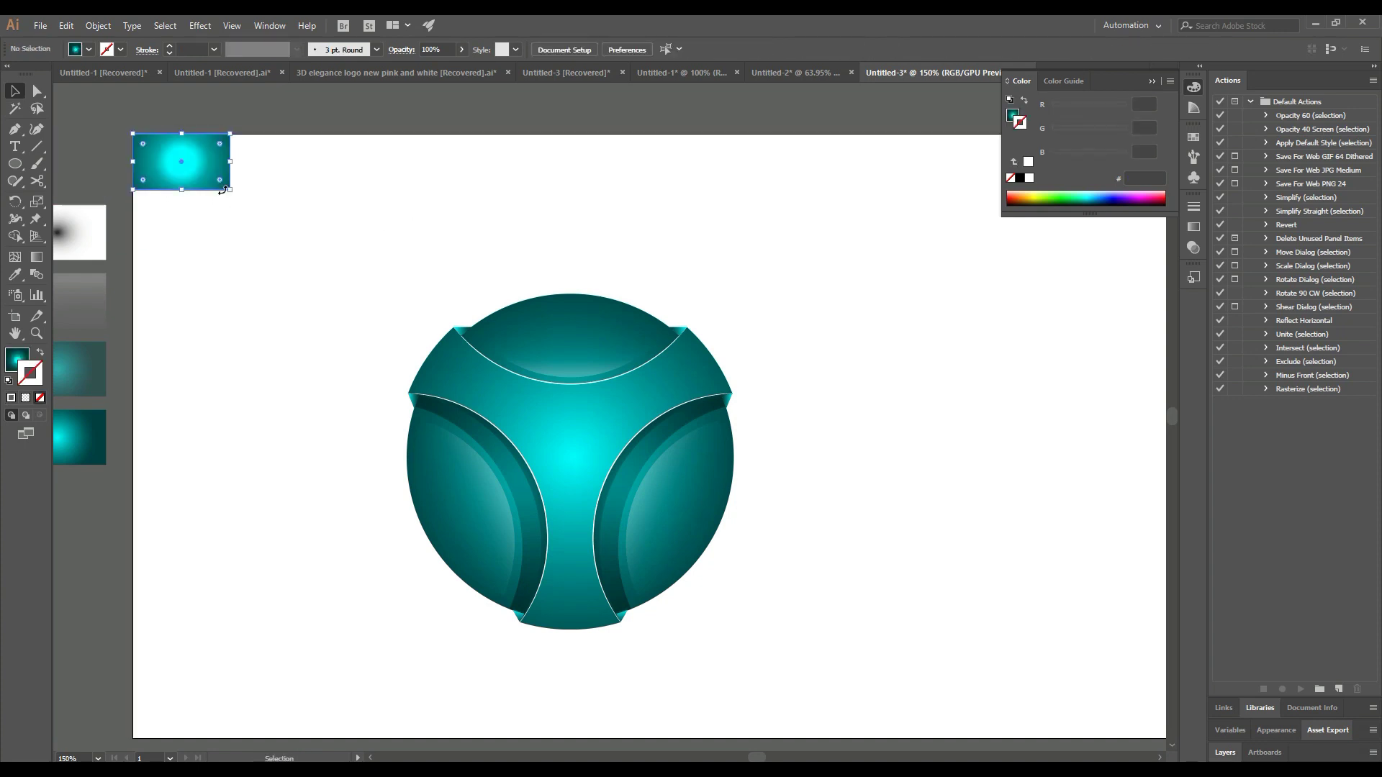
pyautogui.moveTo(709, 465); pyautogui.dragTo(1132, 738)
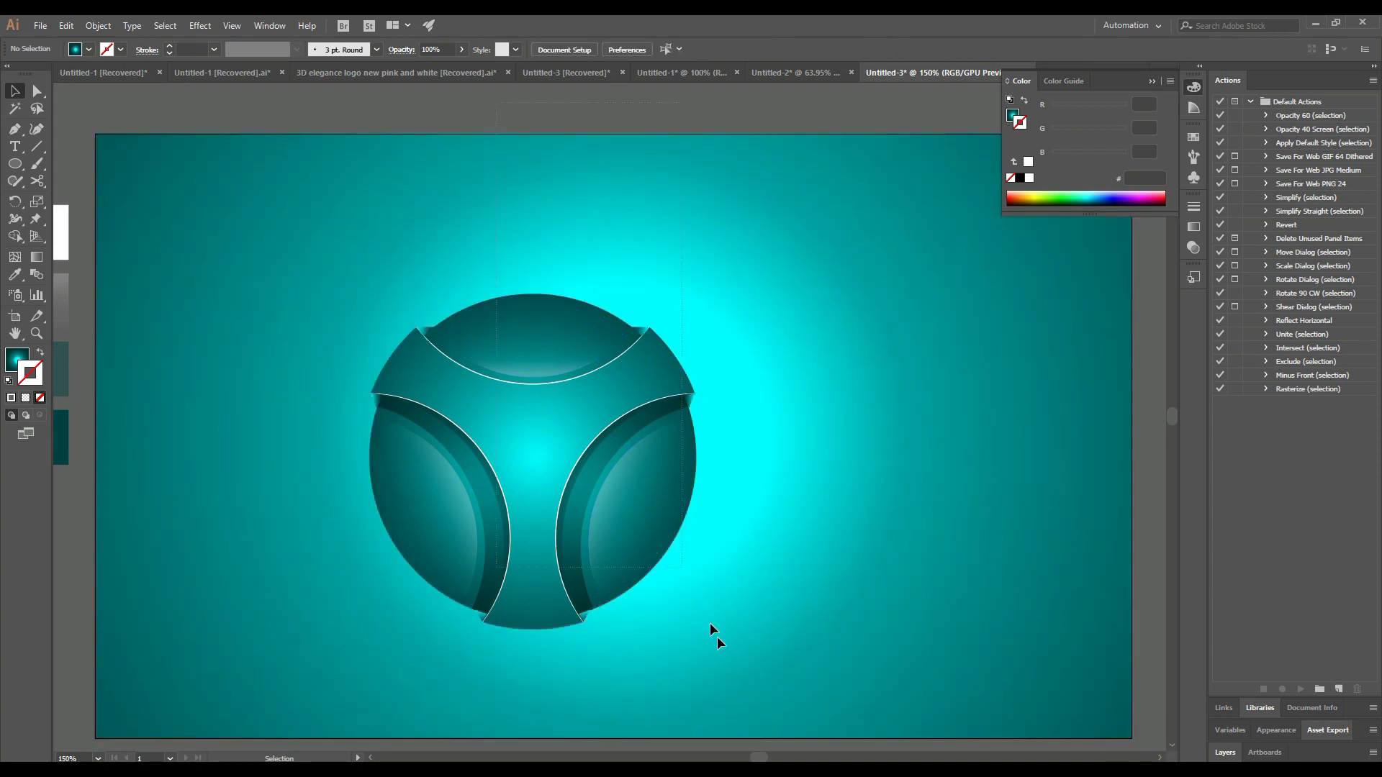
pyautogui.hotkey('ctrl', 'a')
pyautogui.click(617, 49)
pyautogui.click(669, 50)
pyautogui.moveTo(624, 231); pyautogui.dragTo(667, 216)
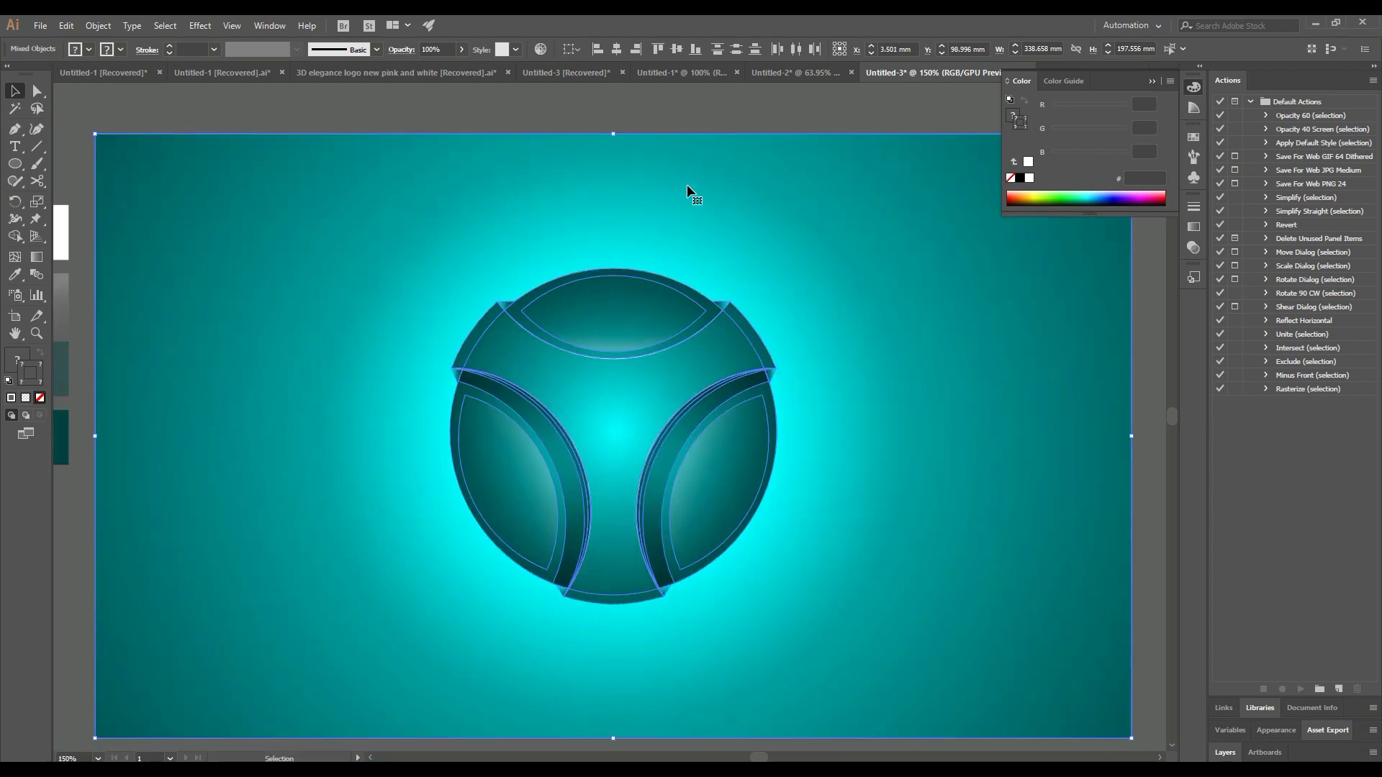
# Step: Move the shadow gradient rectangle below the sphere and scale it to the background's bottom
pyautogui.click(691, 117)
pyautogui.click(1153, 80)
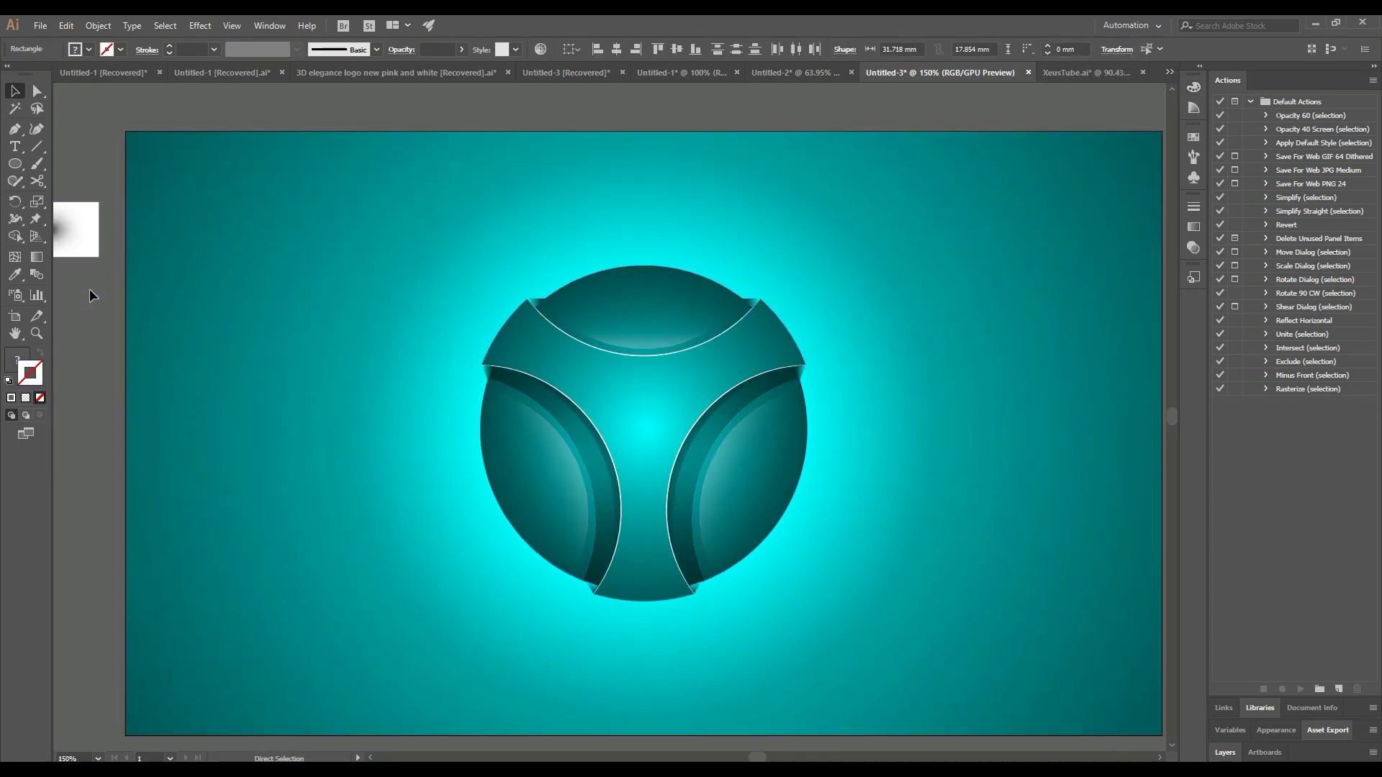
pyautogui.moveTo(76, 223)
pyautogui.mouseDown()
pyautogui.moveTo(643, 631)
pyautogui.moveTo(650, 594)
pyautogui.moveTo(997, 455)
pyautogui.mouseUp()
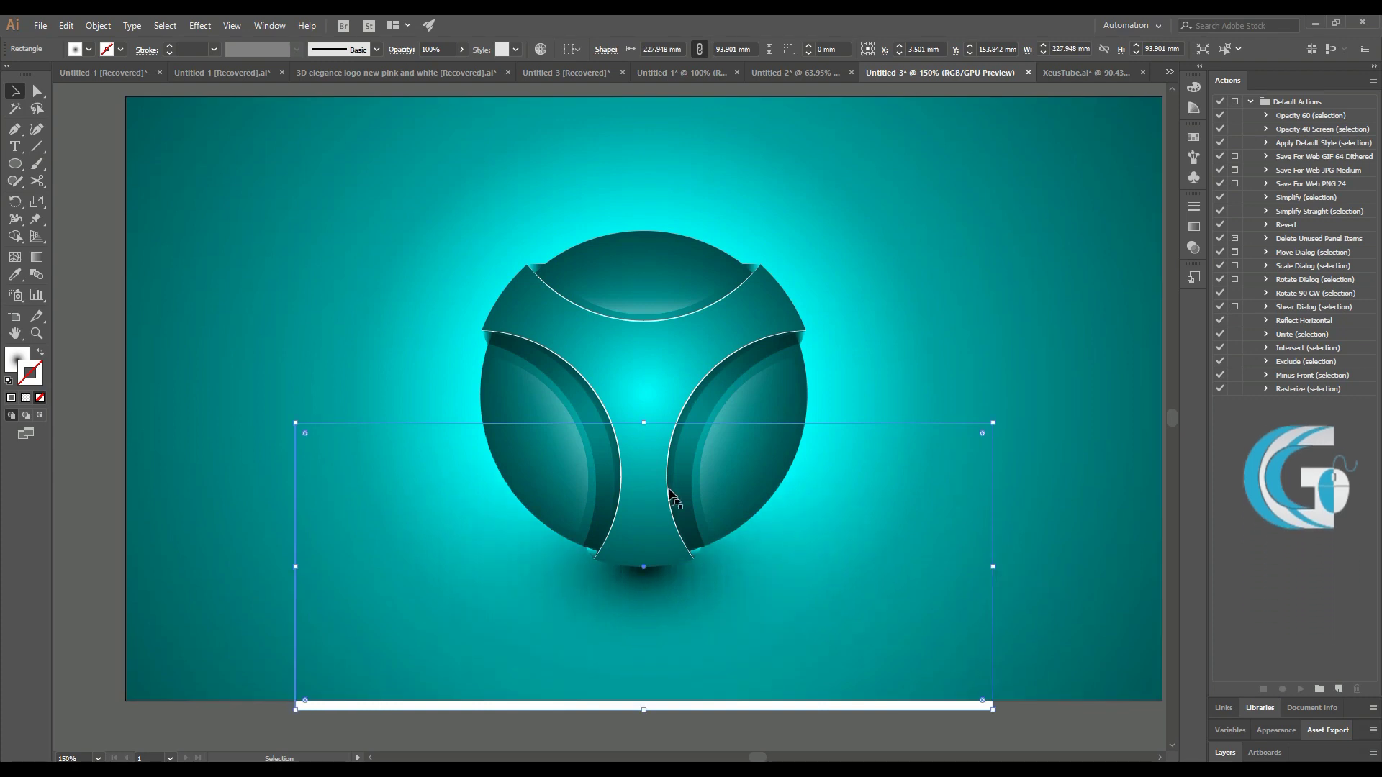
pyautogui.moveTo(992, 567)
pyautogui.mouseDown()
pyautogui.moveTo(1071, 576)
pyautogui.moveTo(1064, 564)
pyautogui.mouseUp()
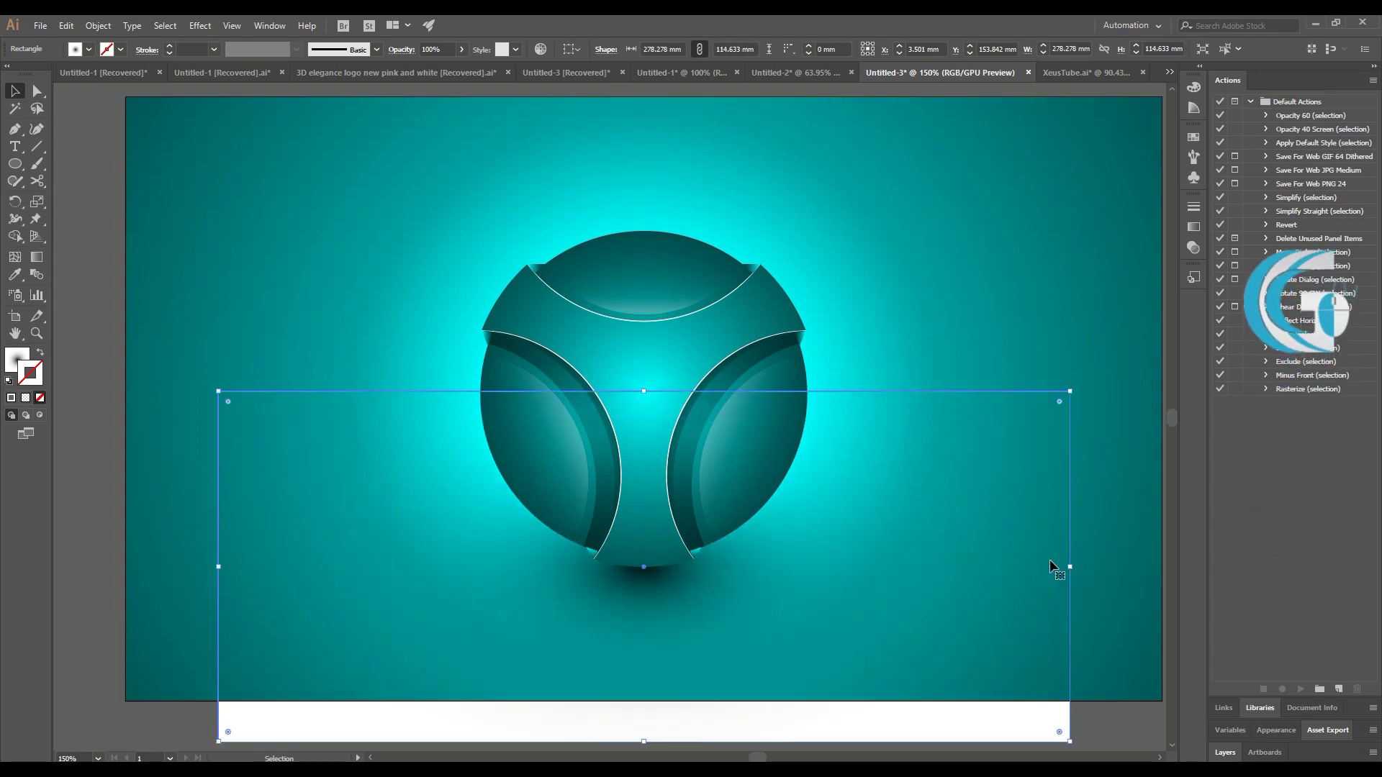
pyautogui.moveTo(1070, 392)
pyautogui.keyDown('alt'); pyautogui.mouseDown()
pyautogui.moveTo(1191, 339)
pyautogui.moveTo(1181, 346)
pyautogui.mouseUp(); pyautogui.keyUp('alt')
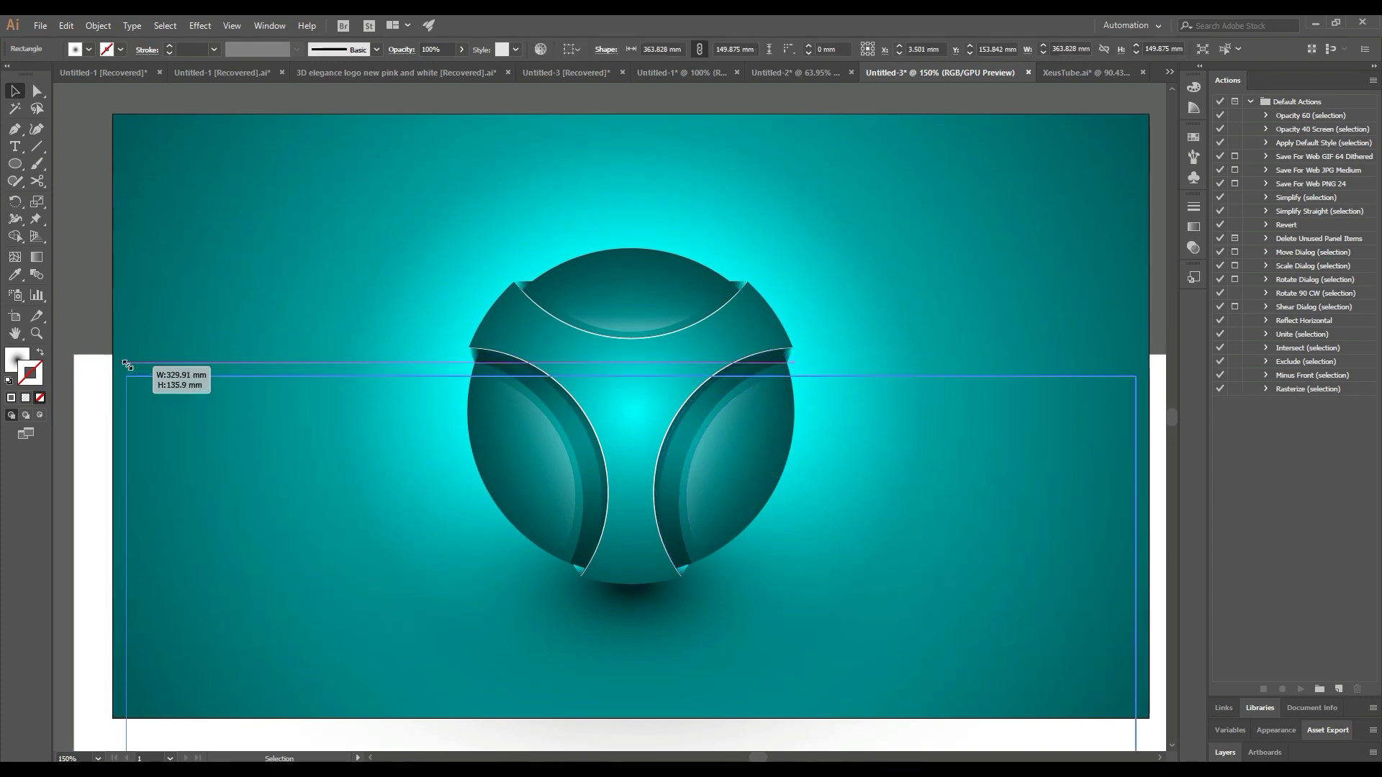
pyautogui.moveTo(116, 360); pyautogui.dragTo(126, 377)
pyautogui.scroll(-3, 665, 661)
pyautogui.moveTo(631, 687); pyautogui.dragTo(630, 614)
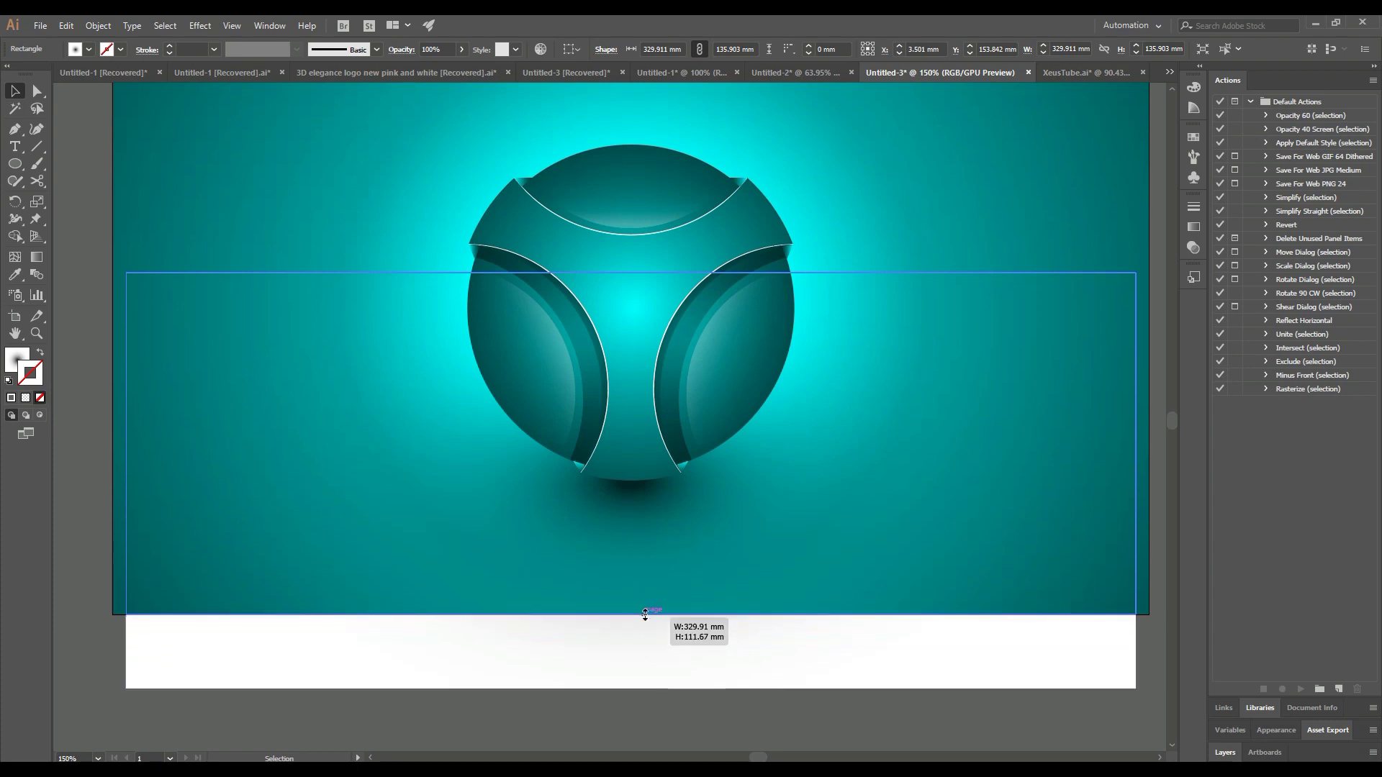
# Step: Shift the shadow's radial gradient centre down beneath the sphere
pyautogui.press('F6')
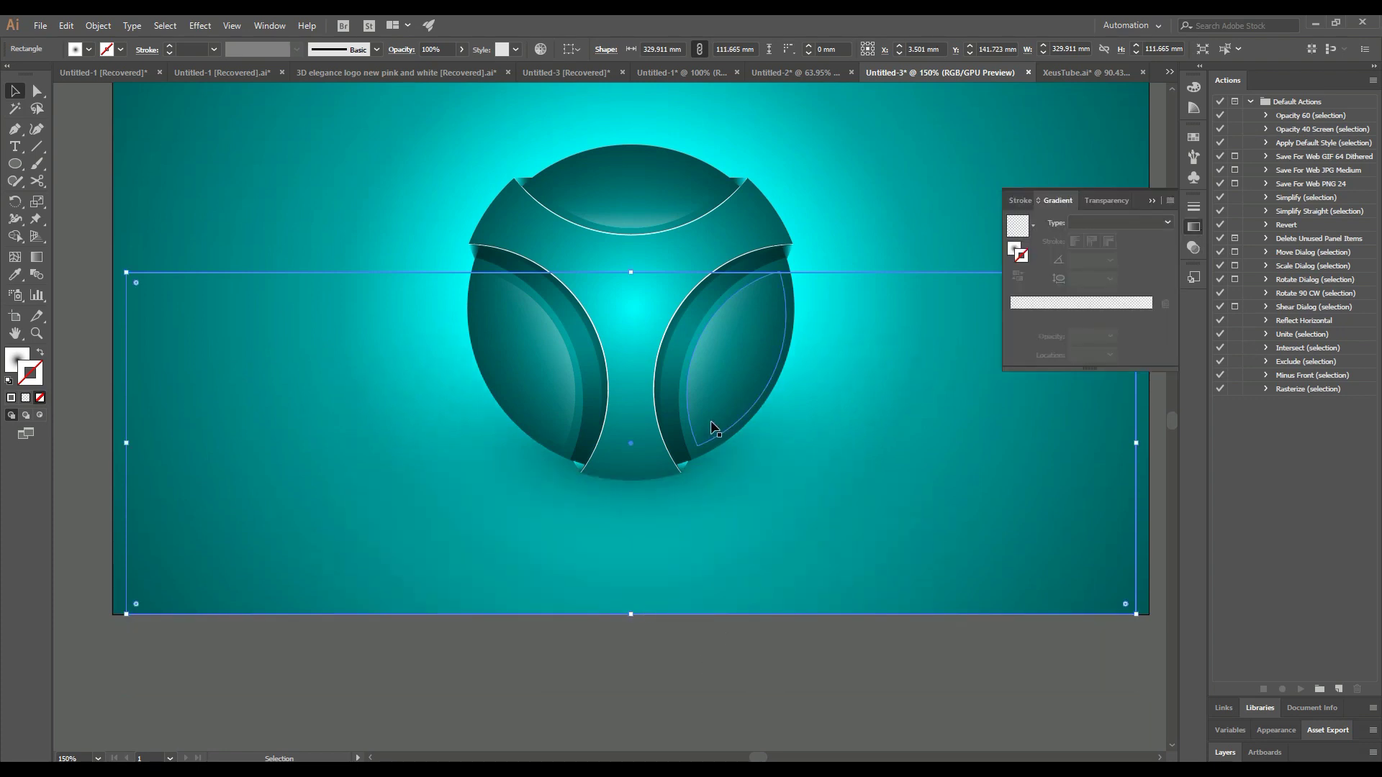
pyautogui.click(37, 257)
pyautogui.moveTo(631, 447); pyautogui.dragTo(631, 479)
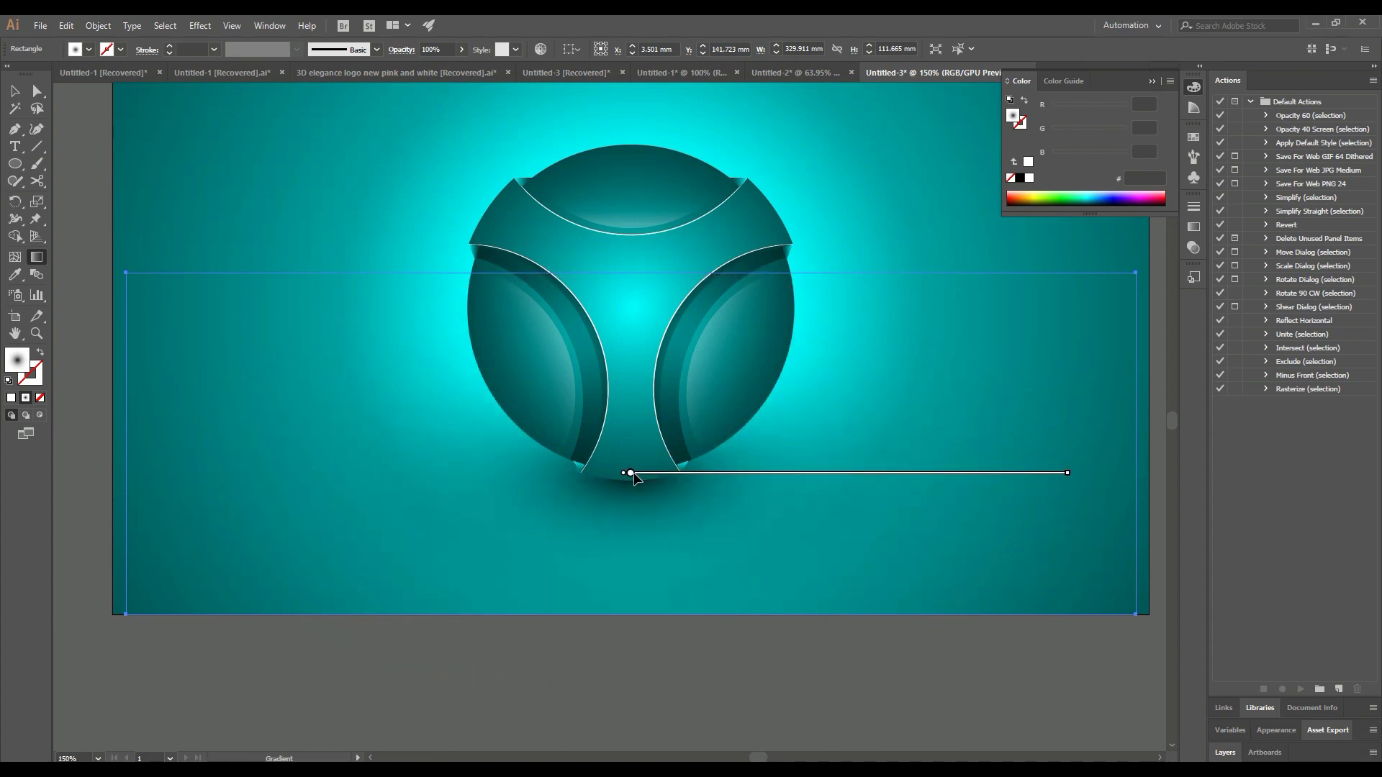
pyautogui.click(15, 91)
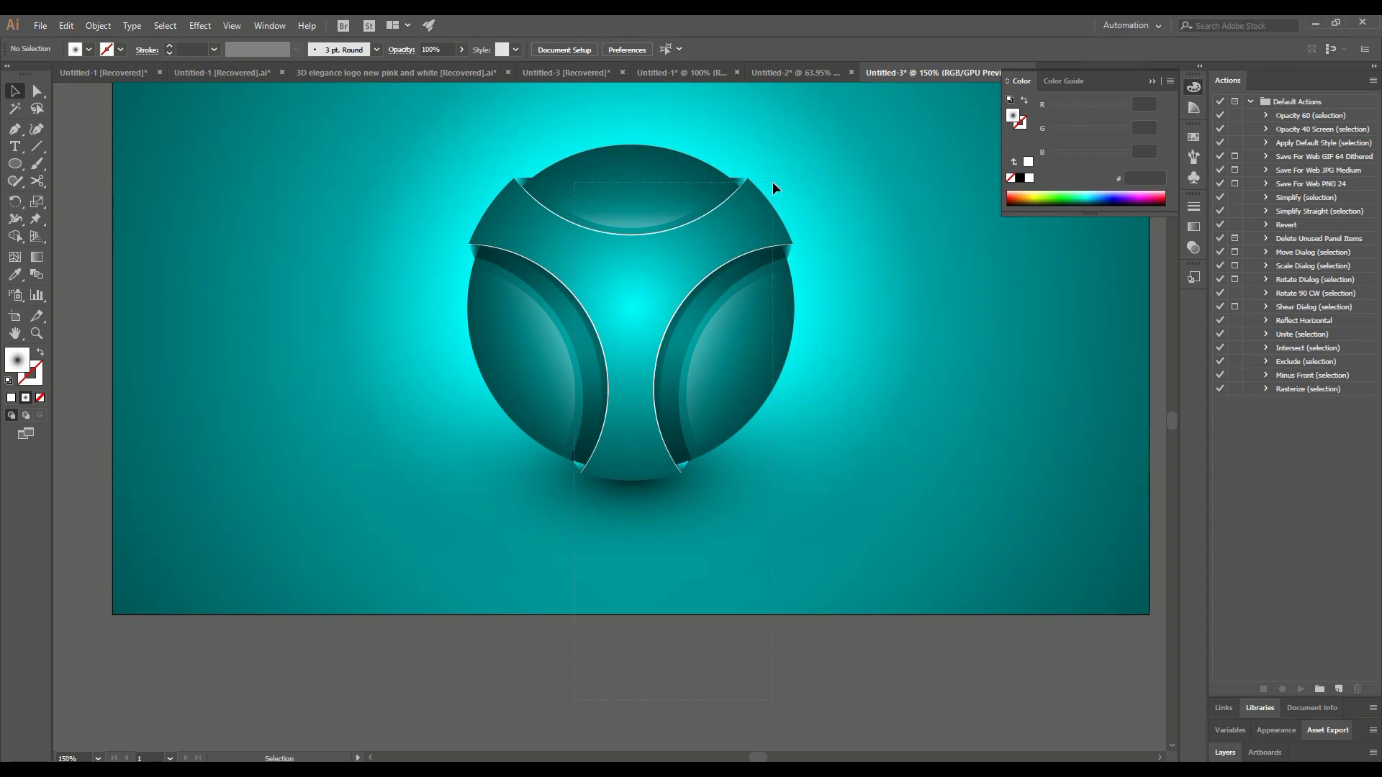
pyautogui.hotkey('ctrl', 'a')
pyautogui.click(835, 711)
pyautogui.scroll(3, 835, 711)
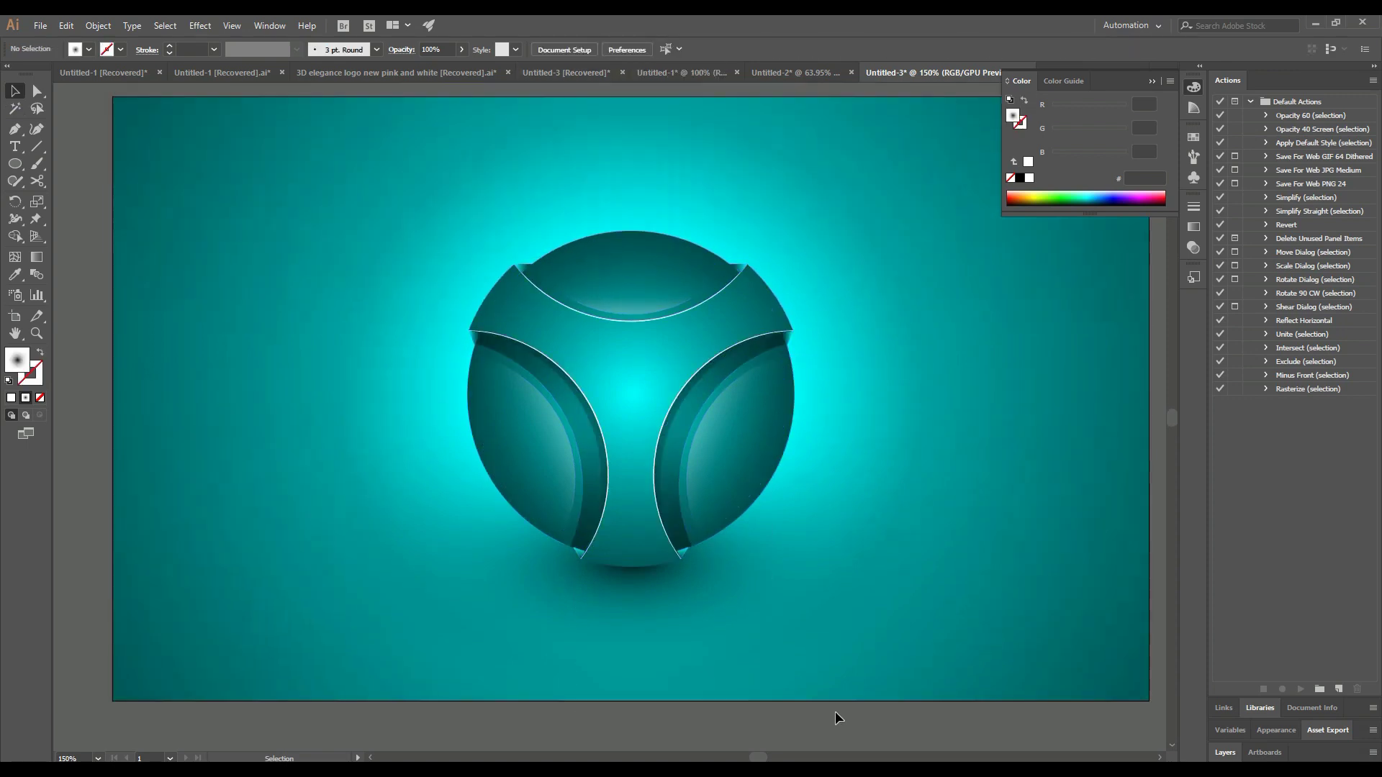
pyautogui.press('z')
pyautogui.moveTo(660, 431); pyautogui.dragTo(752, 425)
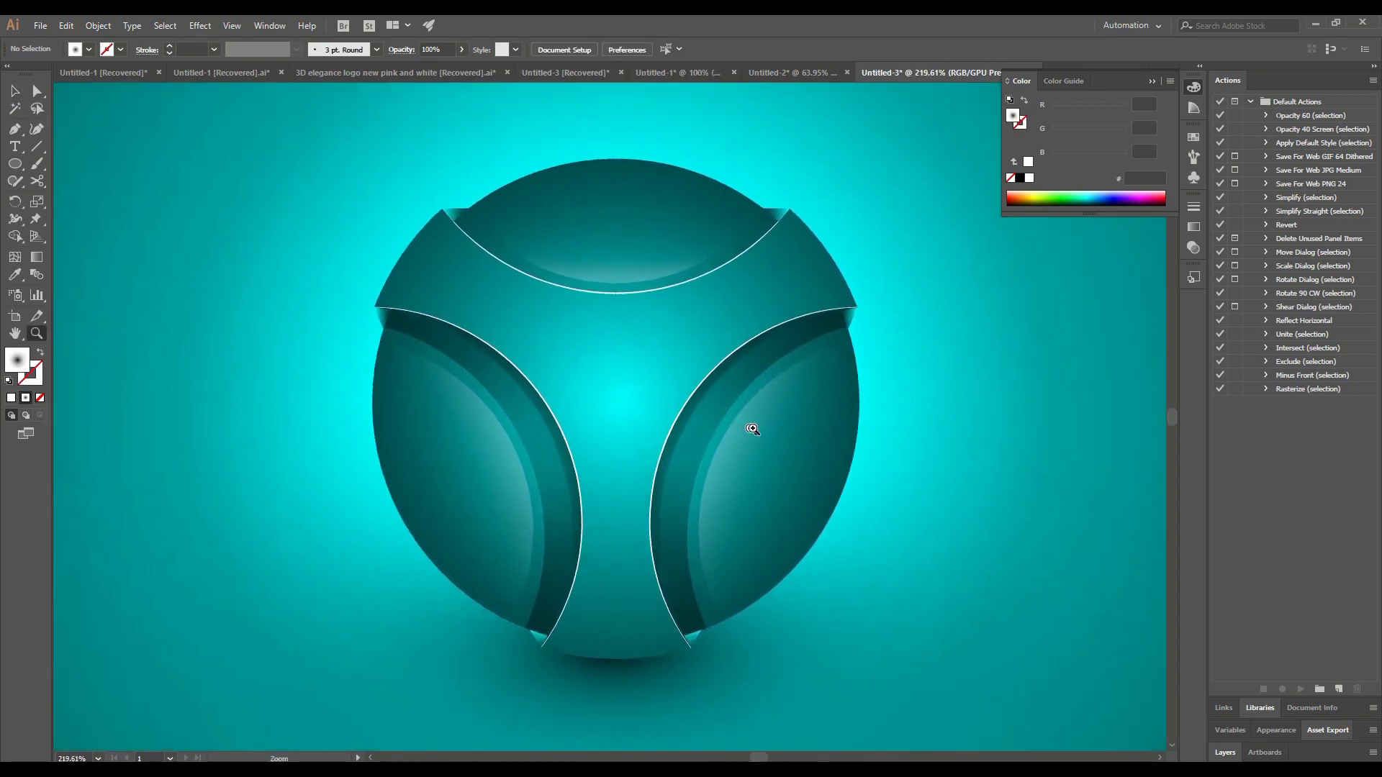